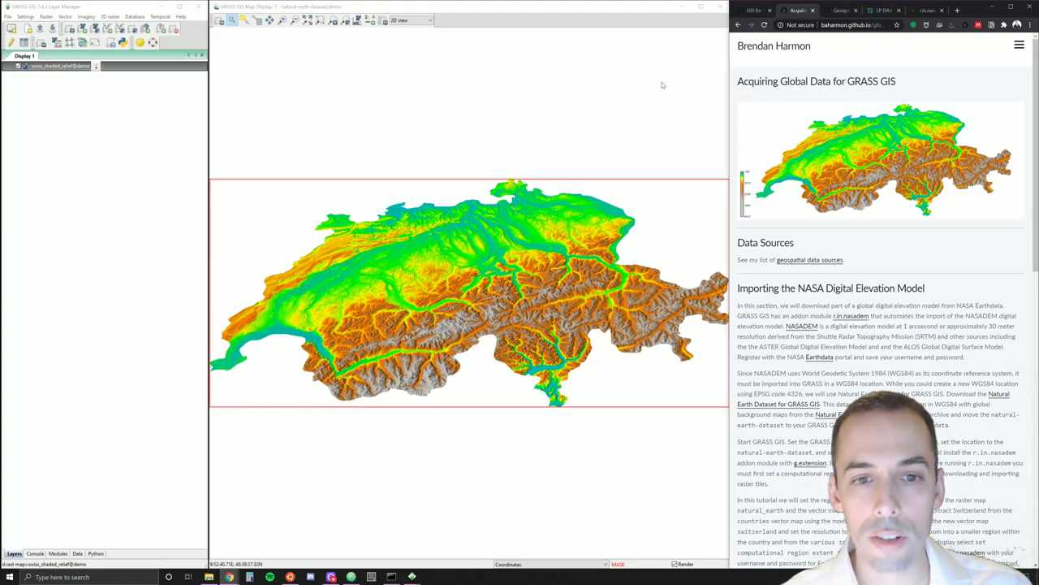
# Review the GIS for Designers course page and skim the Acquiring Global Data for GRASS GIS tutorial
pyautogui.click(746, 10)
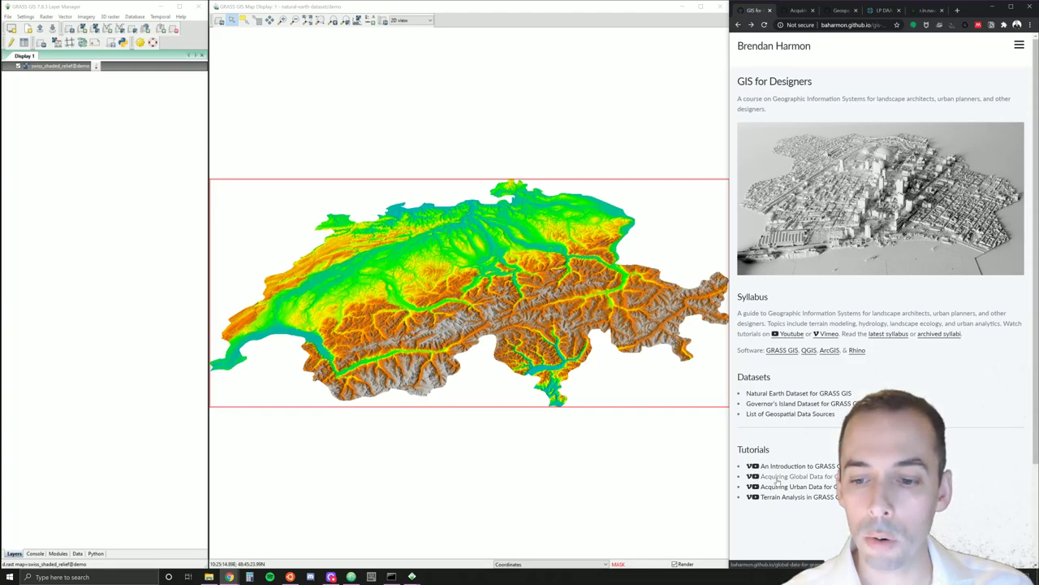
pyautogui.click(798, 10)
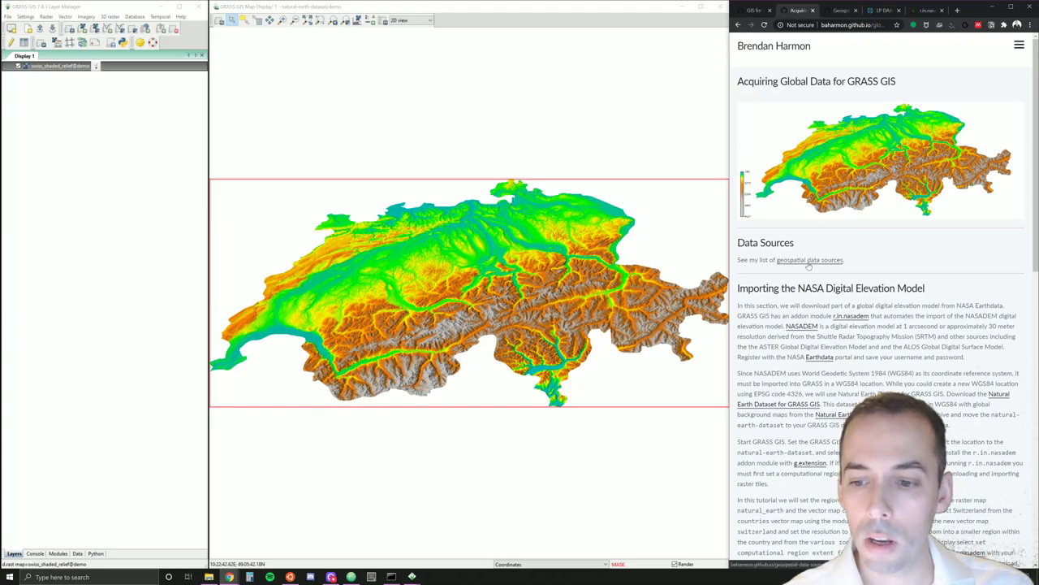
pyautogui.scroll(-5, 808, 266)
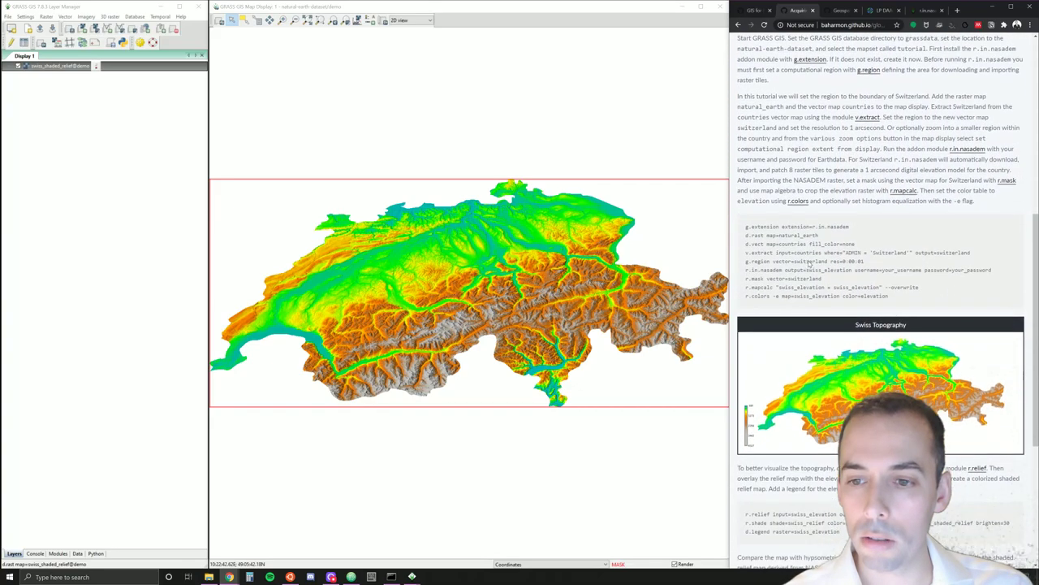
pyautogui.scroll(6, 808, 263)
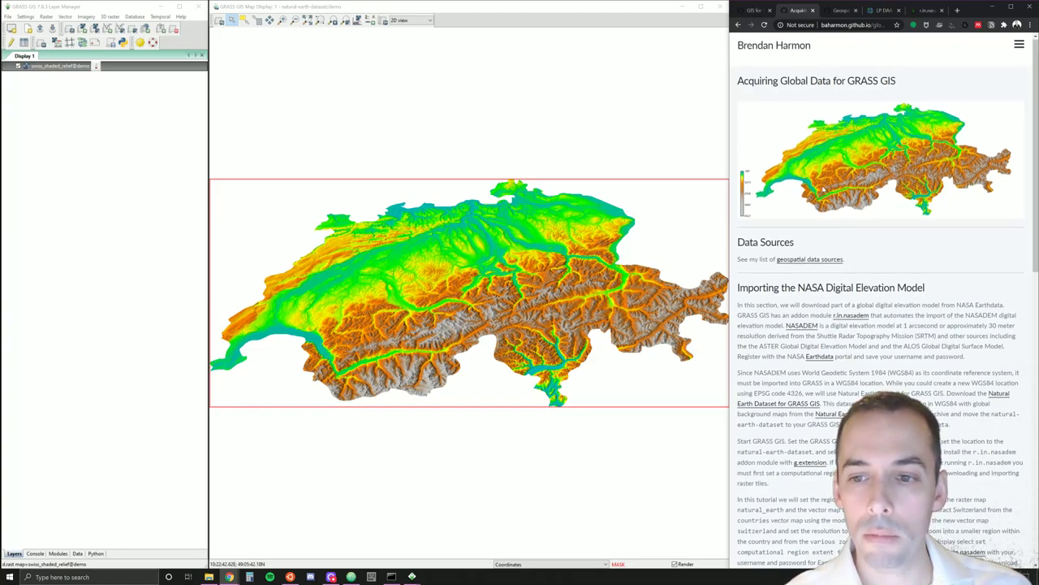
pyautogui.scroll(-1, 812, 203)
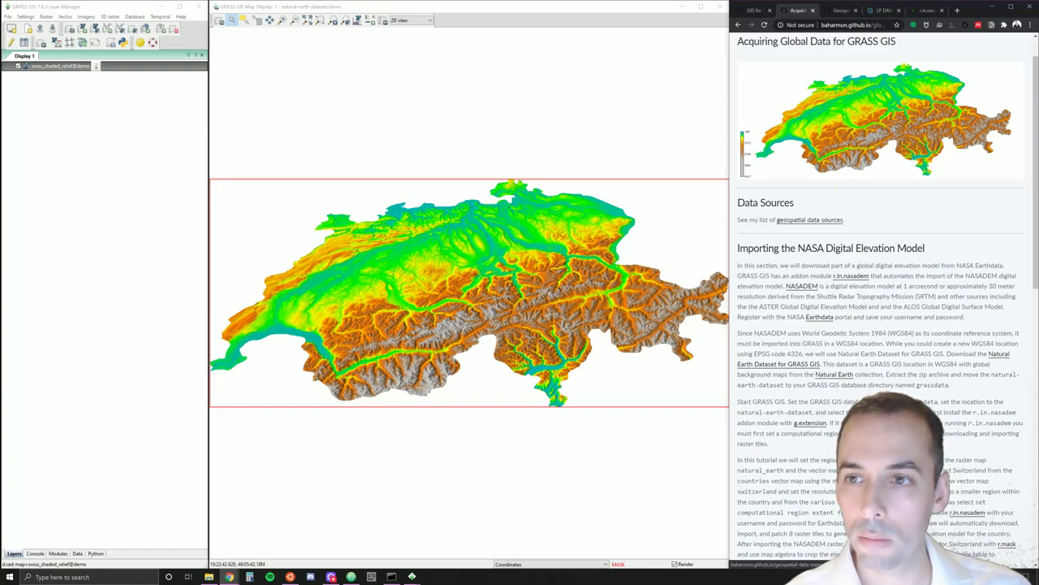
# Look at the list of geospatial data sources and the NASADEM_HGT v001 product page, and return to the tutorial
pyautogui.click(843, 11)
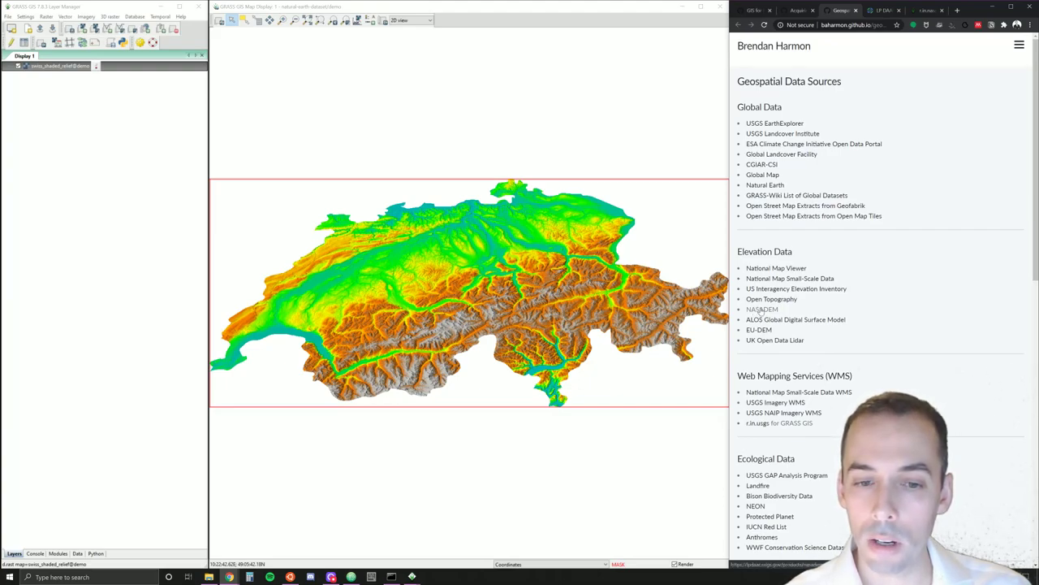
pyautogui.click(878, 13)
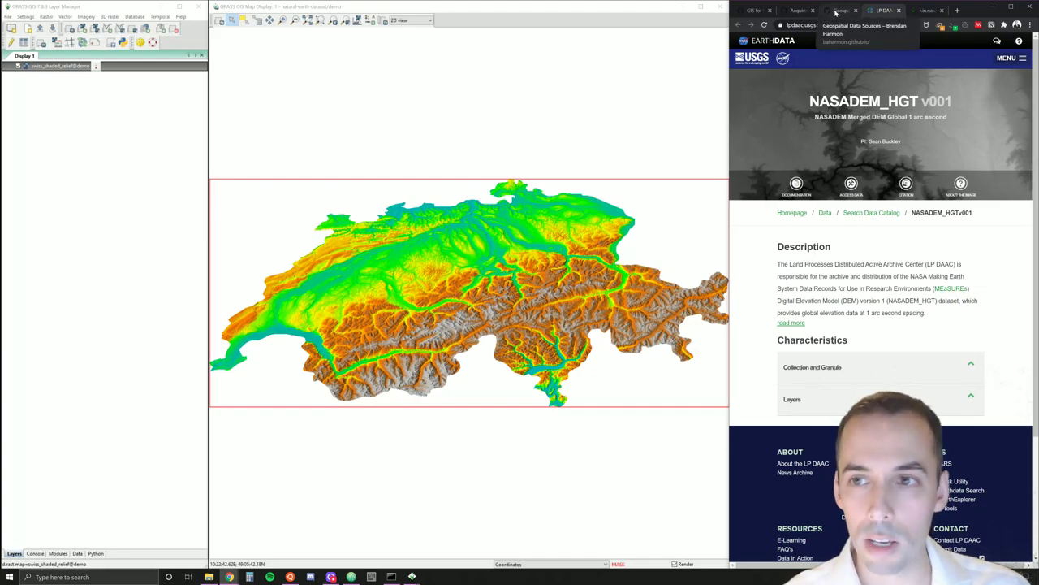
pyautogui.click(790, 10)
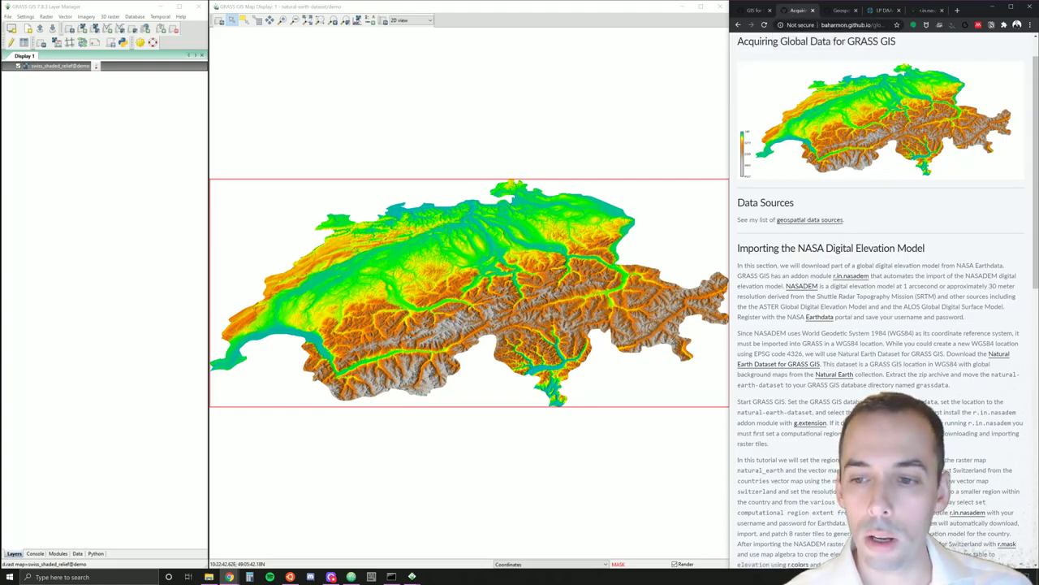
# Consult the manual page of the r.in.nasadem addon and return to the tutorial
pyautogui.scroll(-1, 853, 291)
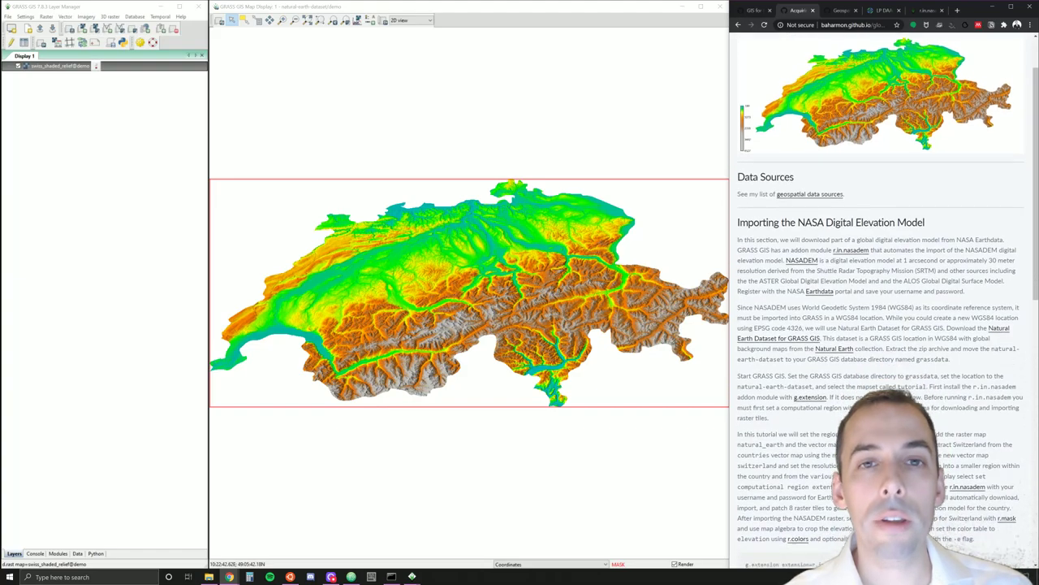
pyautogui.scroll(1, 853, 291)
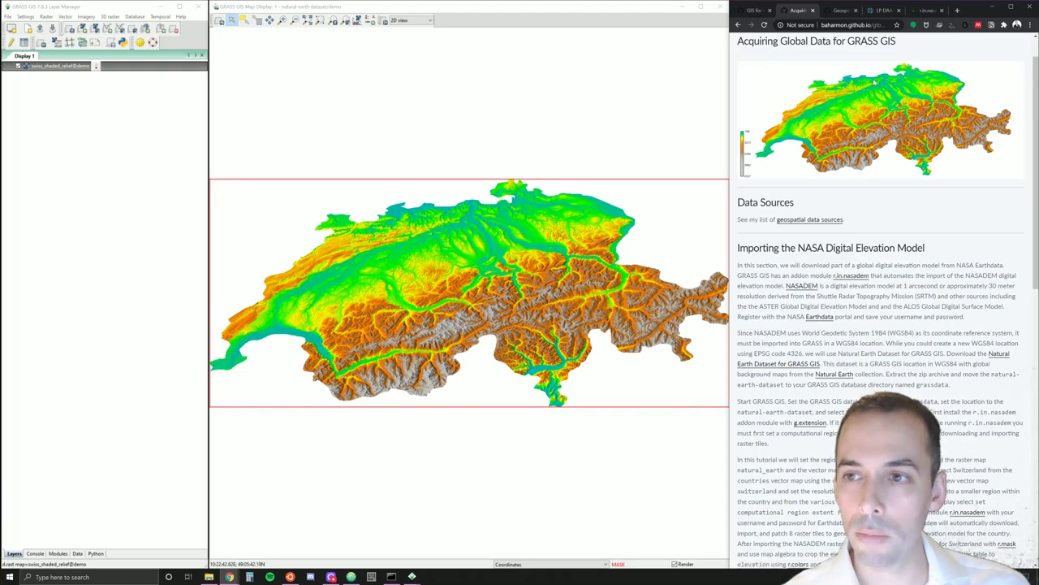
pyautogui.click(923, 11)
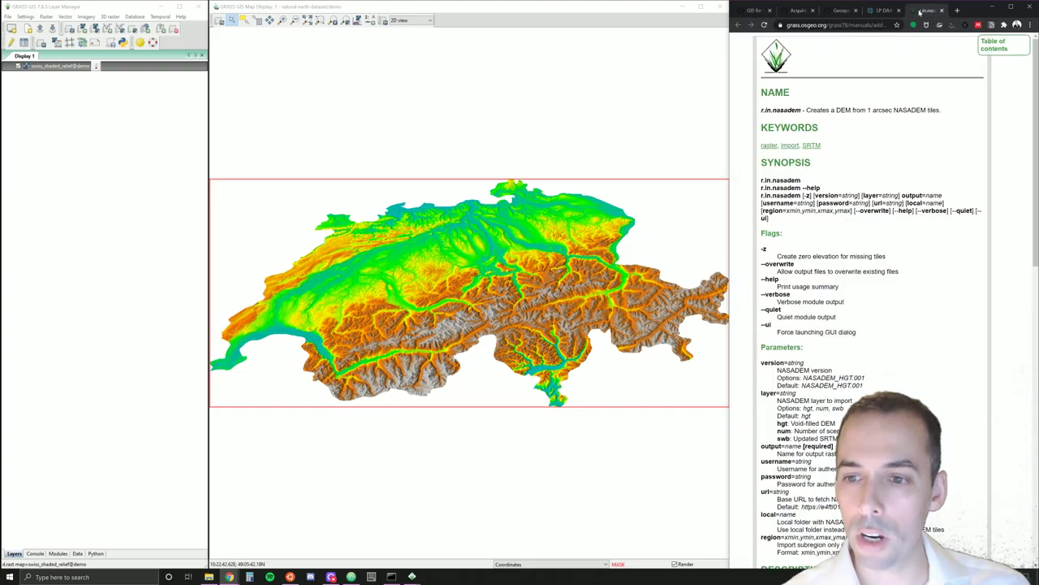
pyautogui.click(798, 11)
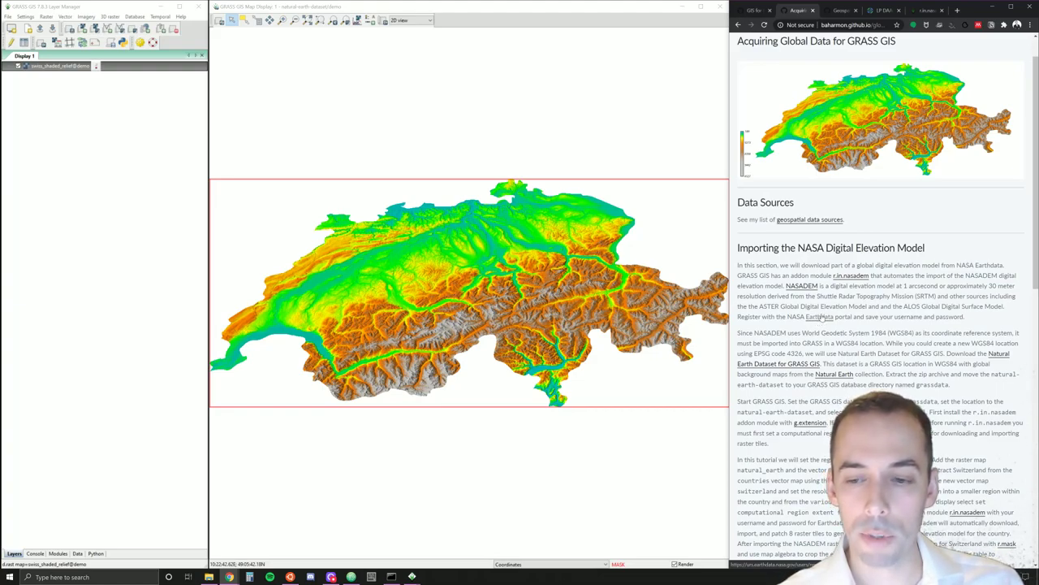
# Open the tutorial's Earthdata link separately and view the Earthdata Login registration form
pyautogui.scroll(-5, 822, 303)
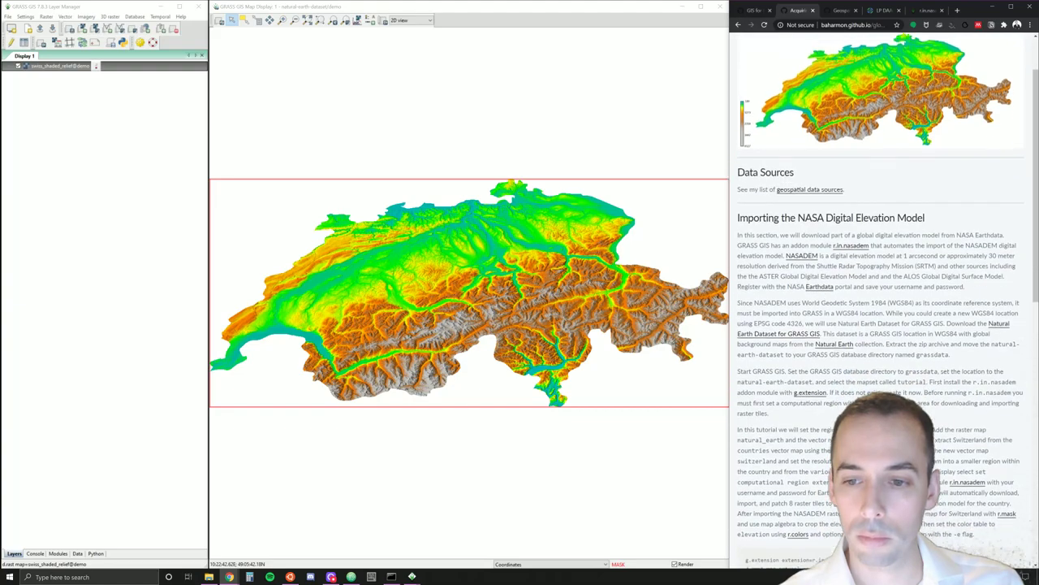
pyautogui.scroll(1, 823, 294)
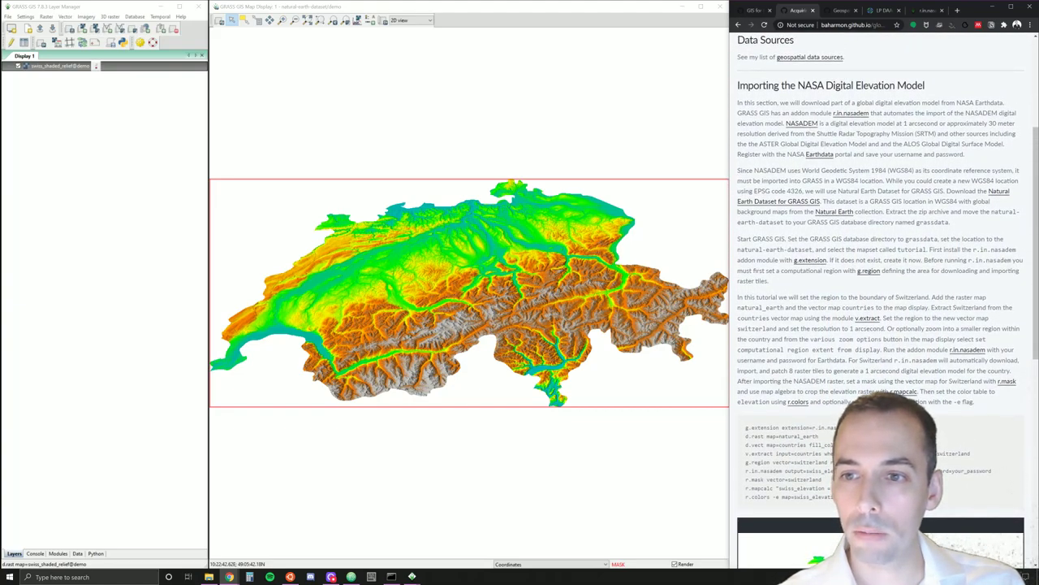
pyautogui.rightClick(813, 156)
pyautogui.click(822, 162)
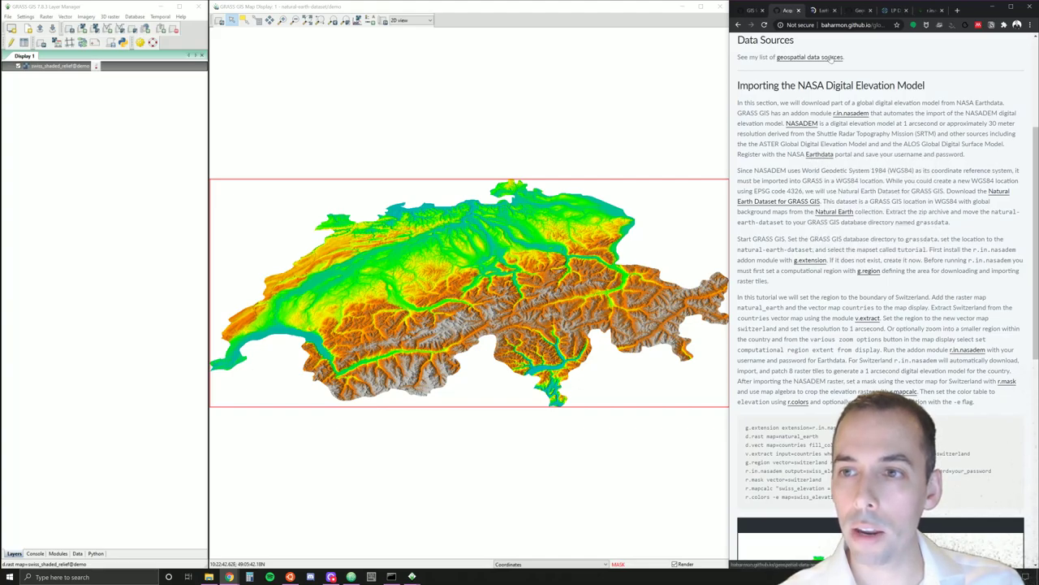
pyautogui.click(822, 10)
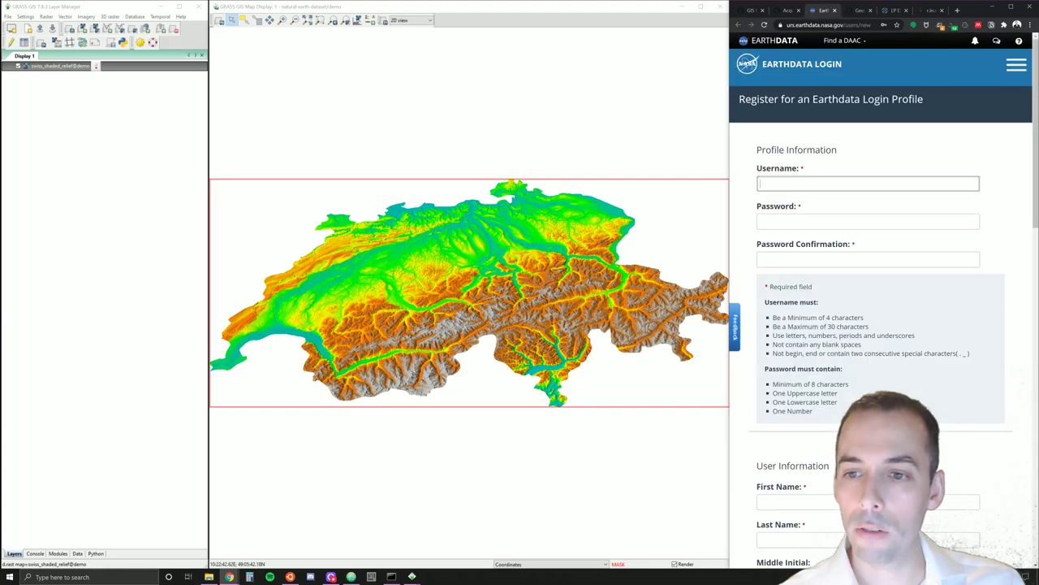
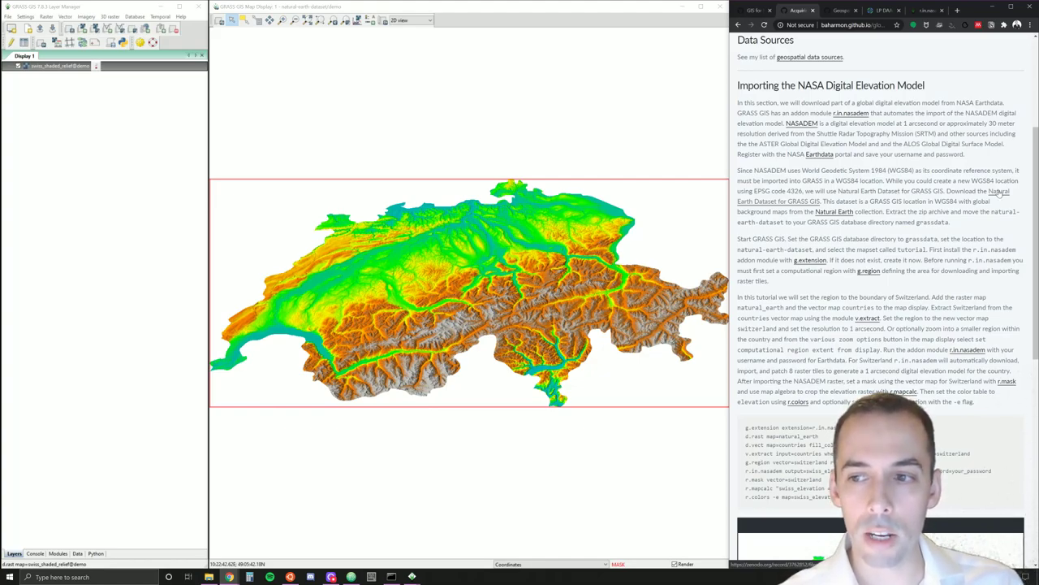
pyautogui.click(999, 193)
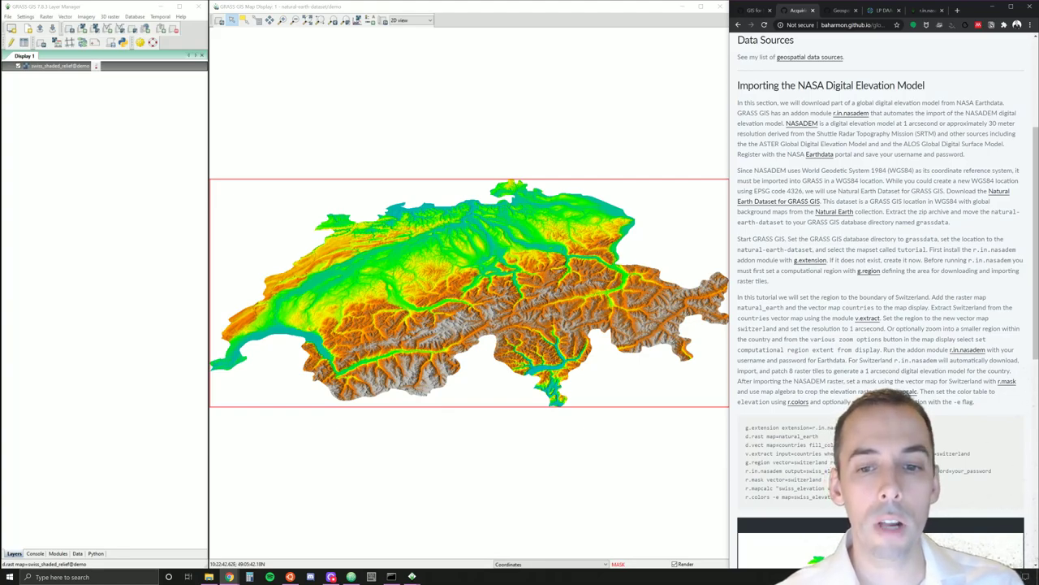
pyautogui.moveTo(981, 191); pyautogui.dragTo(923, 192)
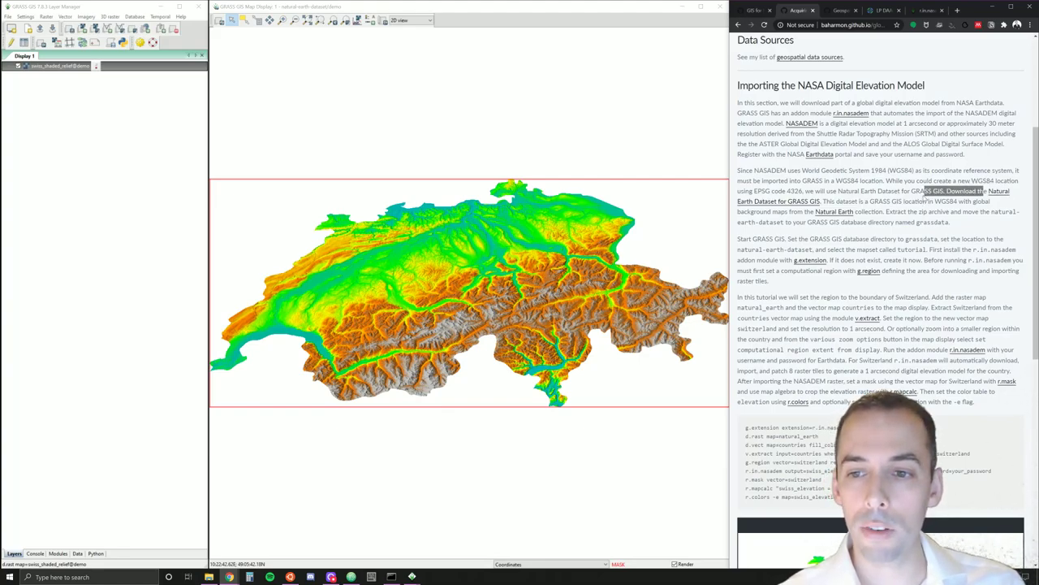
pyautogui.click(924, 192)
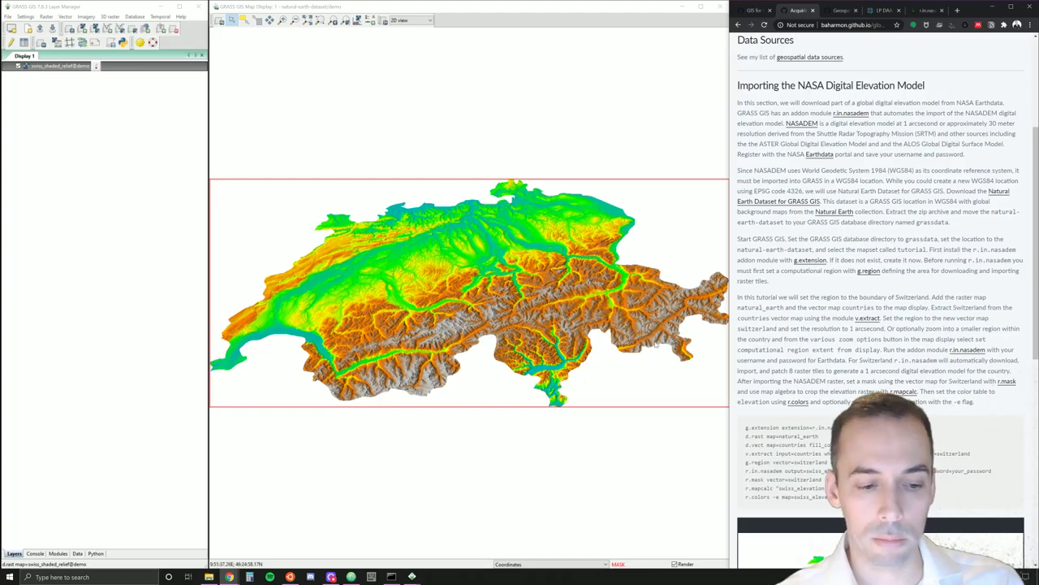
# Switch to File Explorer and inspect the natural-earth-dataset folder inside D:\grassdata
pyautogui.click(208, 577)
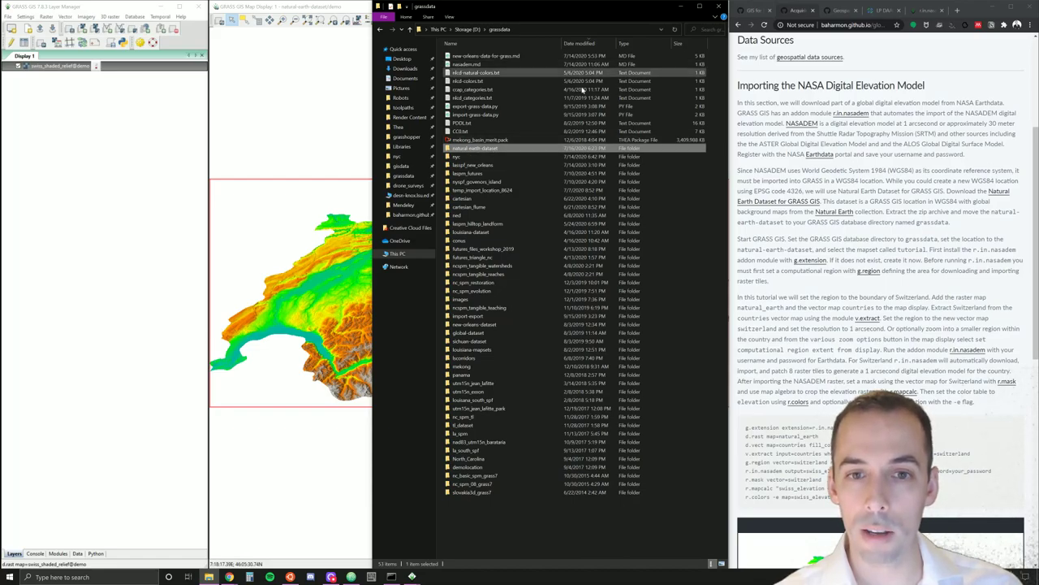
pyautogui.press('Return')
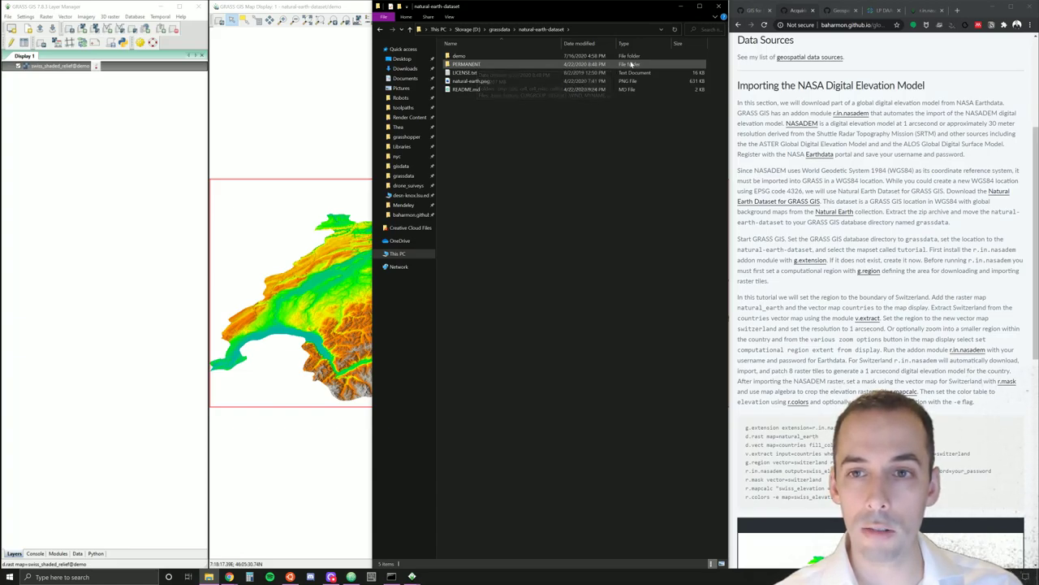
pyautogui.click(682, 8)
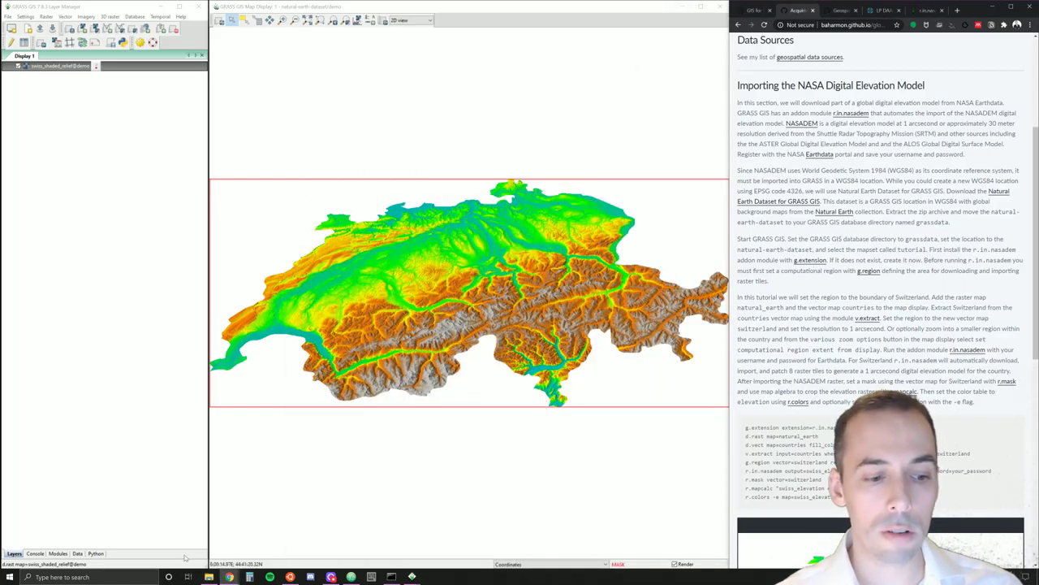
# Launch GRASS GIS 7.8 and set its database directory to D:\grassdata
pyautogui.press('super')
pyautogui.write('grass')
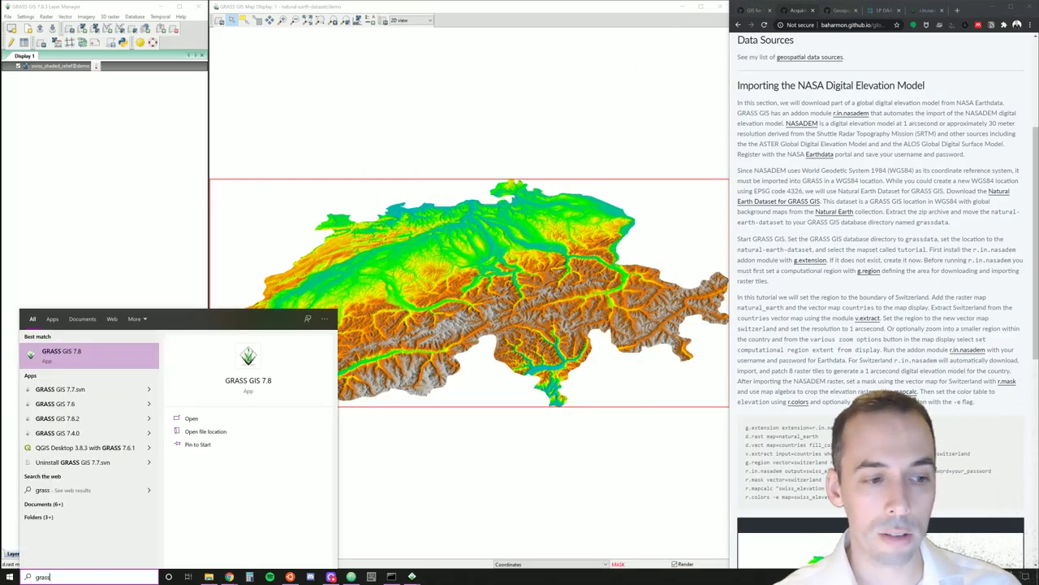
pyautogui.press('Return')
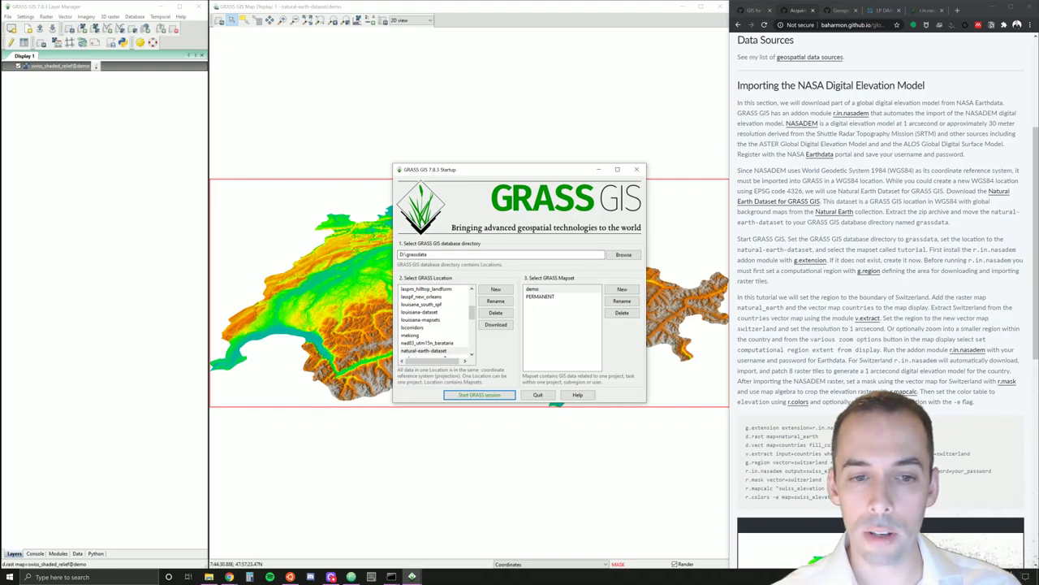
pyautogui.click(611, 254)
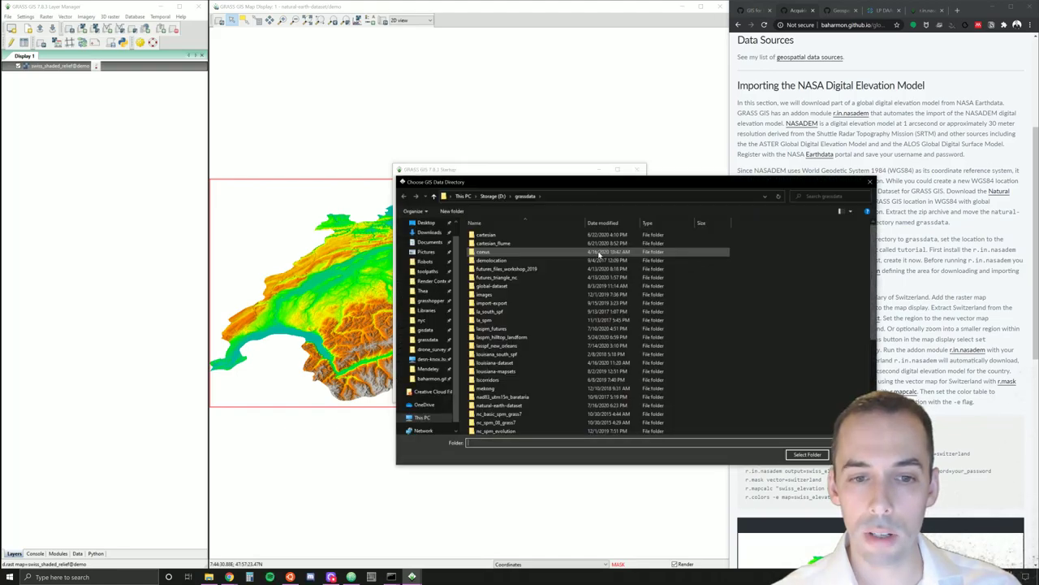
pyautogui.click(426, 340)
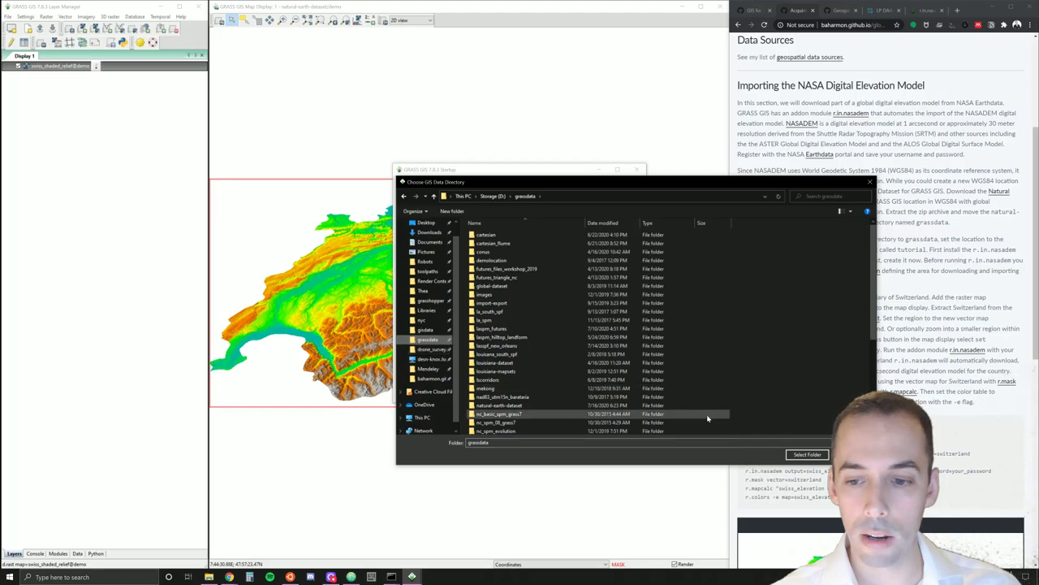
pyautogui.click(808, 454)
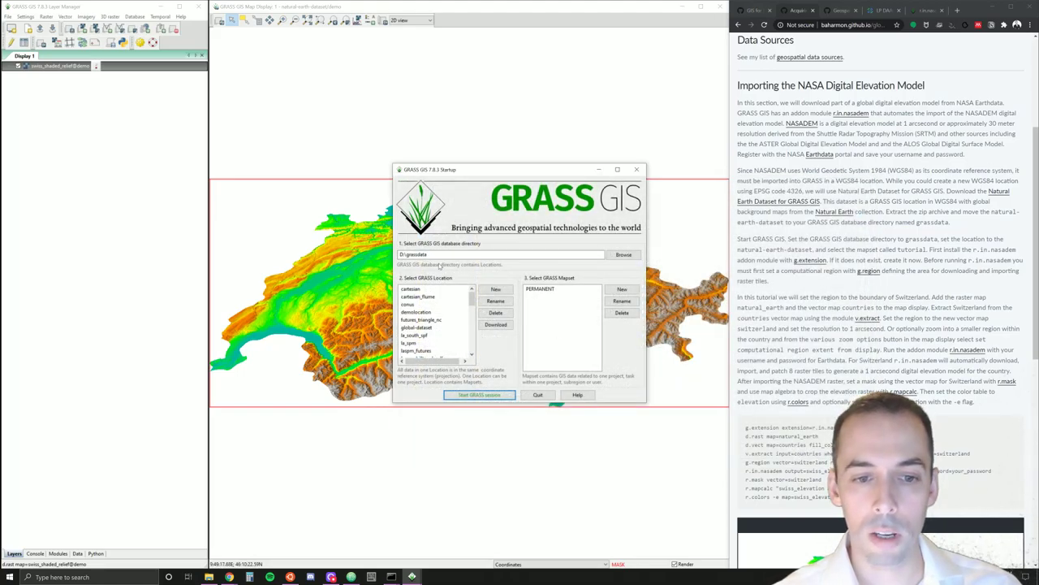
# Start a session in the natural-earth-dataset location with the demo mapset and bring its empty map display to the front
pyautogui.scroll(-4, 429, 326)
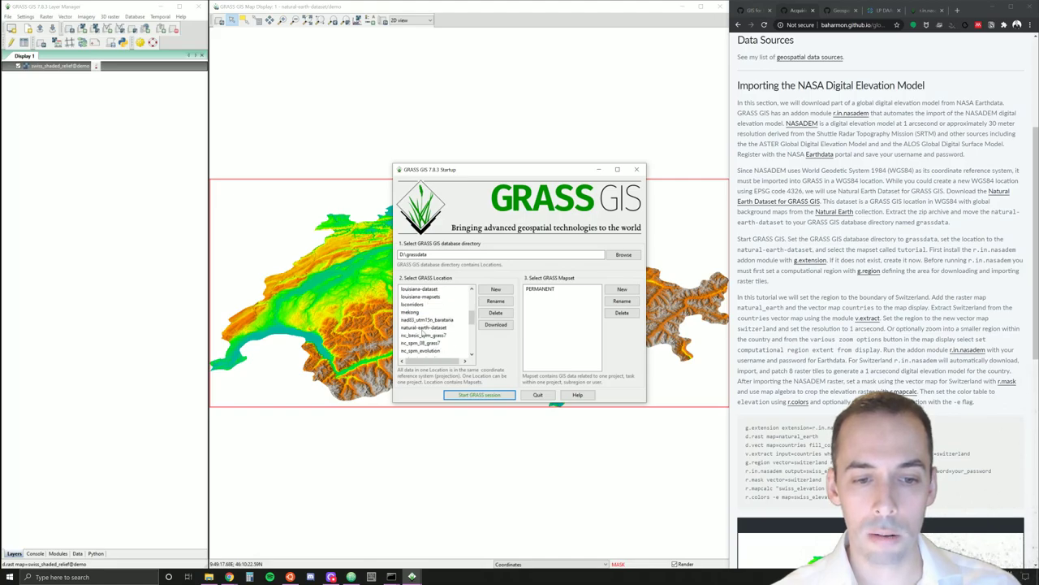
pyautogui.click(423, 329)
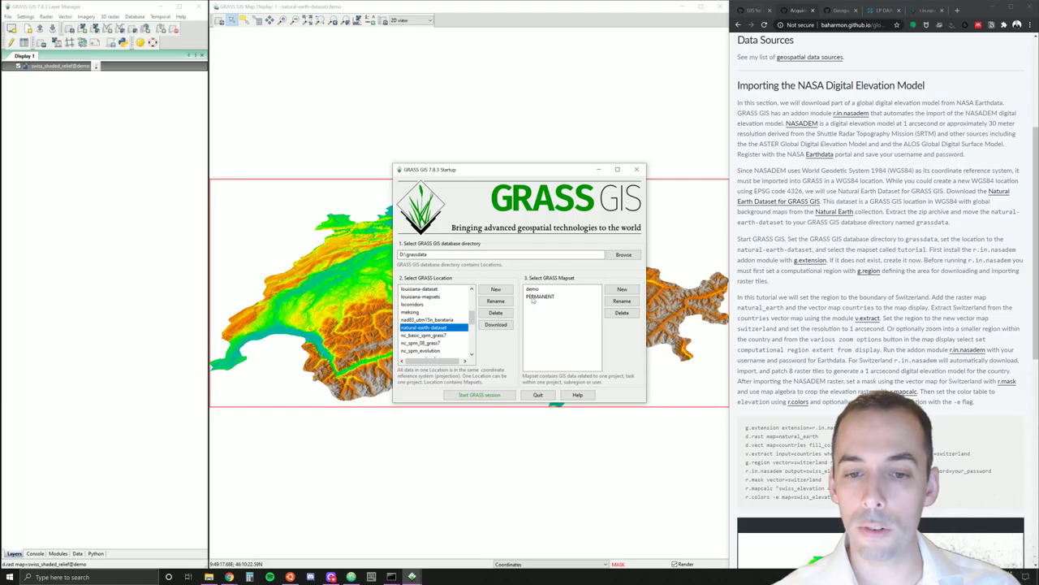
pyautogui.click(533, 297)
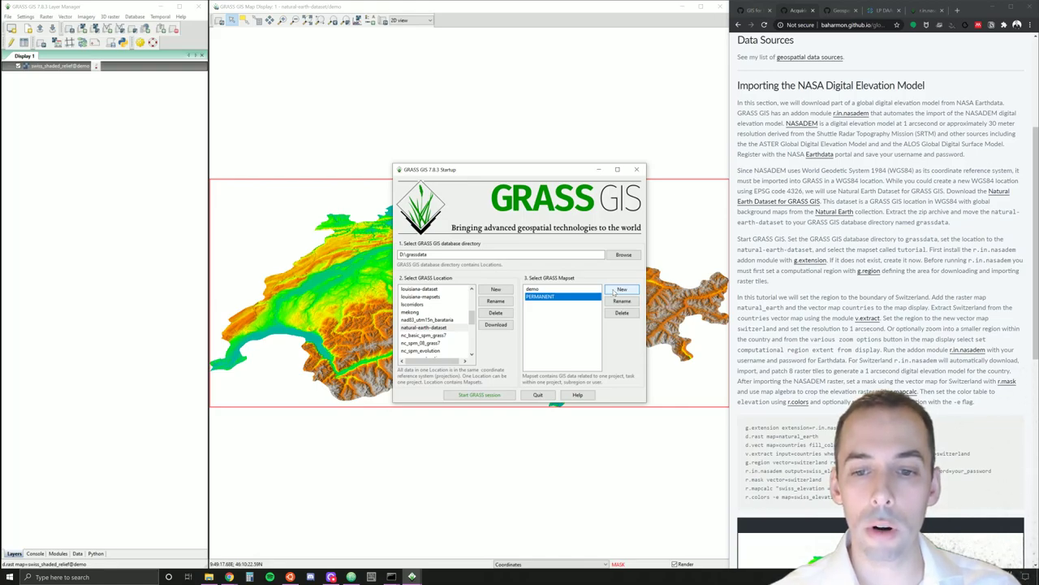
pyautogui.click(589, 289)
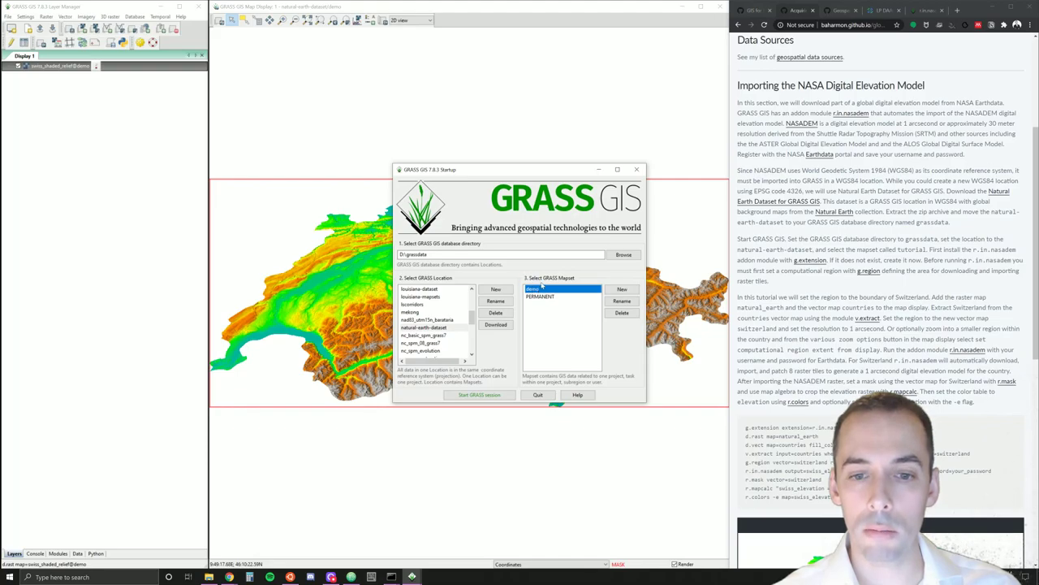
pyautogui.click(495, 395)
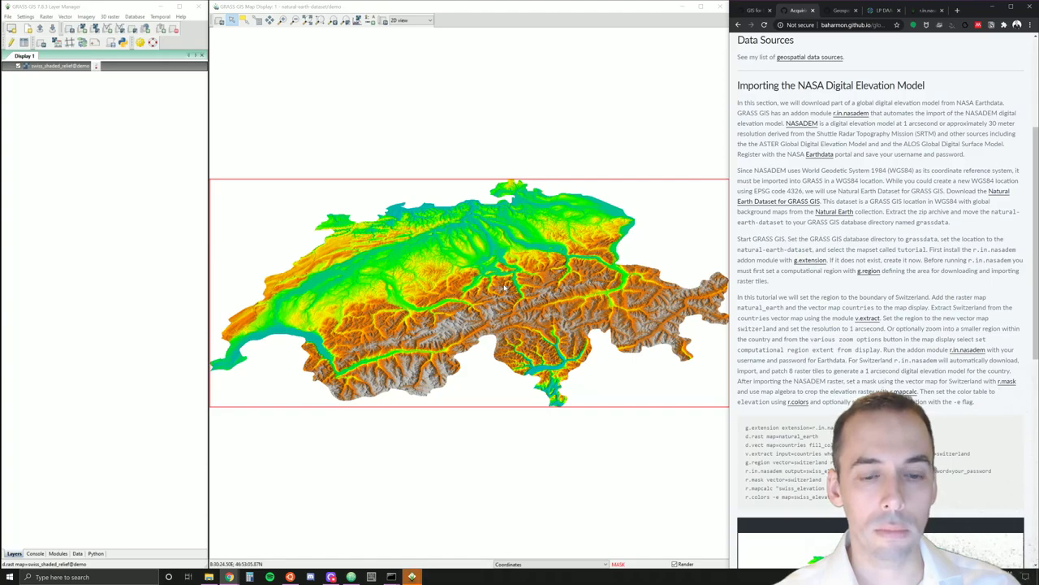
pyautogui.moveTo(414, 577)
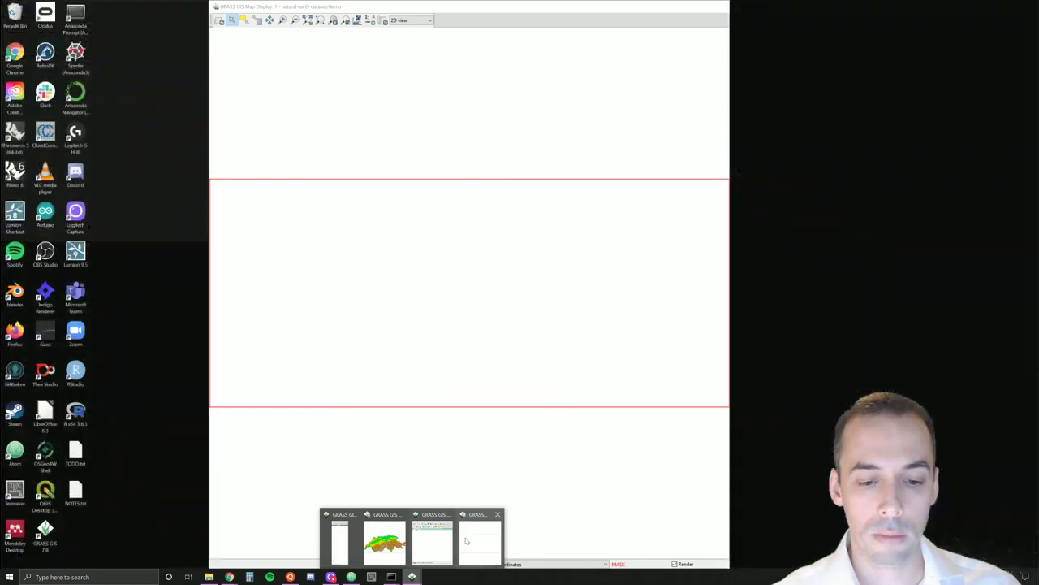
pyautogui.click(464, 542)
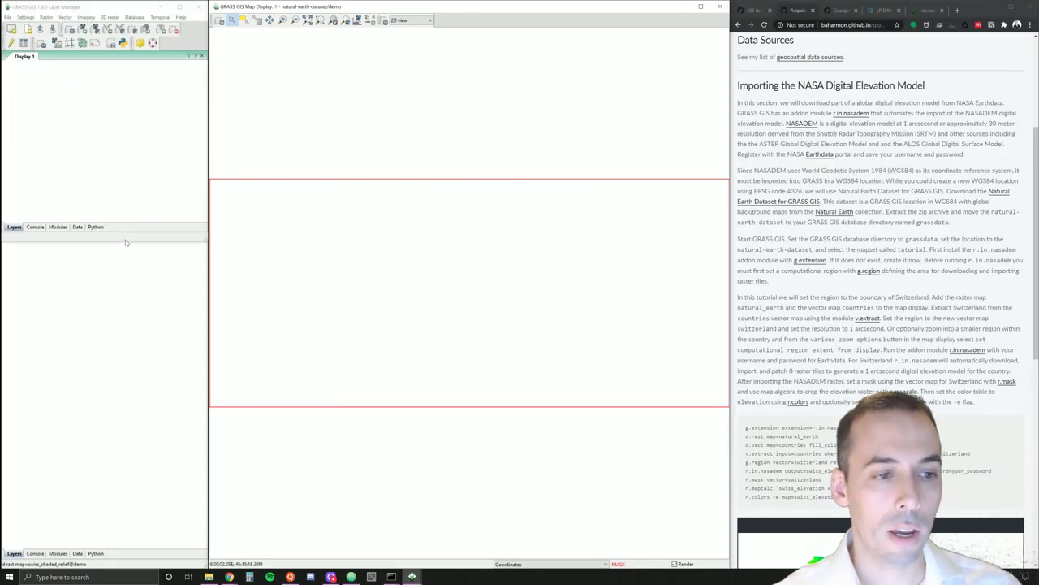
# Enlarge the layer list and add the natural_earth raster from the PERMANENT mapset to the map display
pyautogui.moveTo(125, 241); pyautogui.dragTo(181, 552)
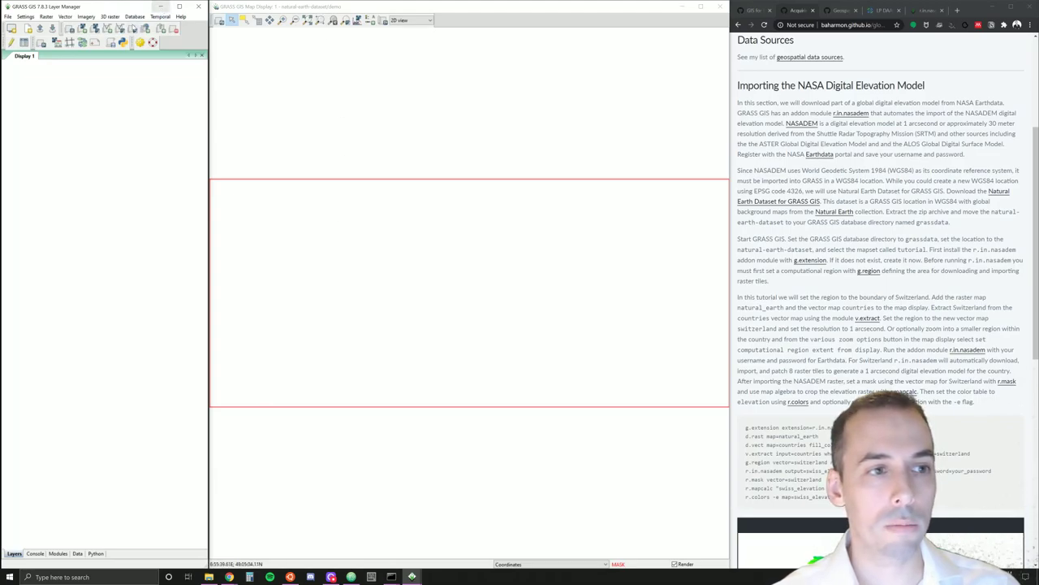
pyautogui.click(82, 28)
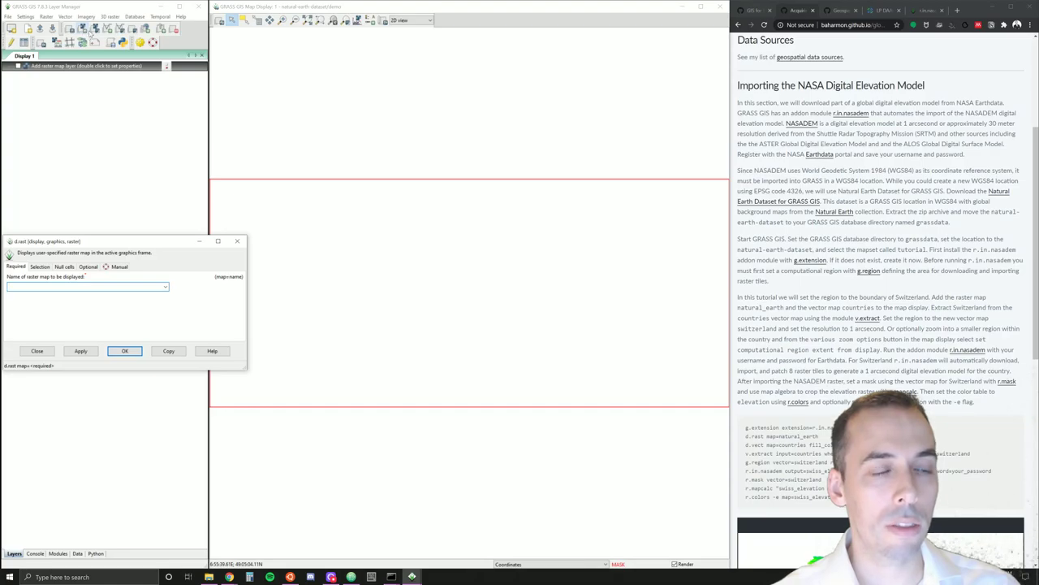
pyautogui.click(166, 287)
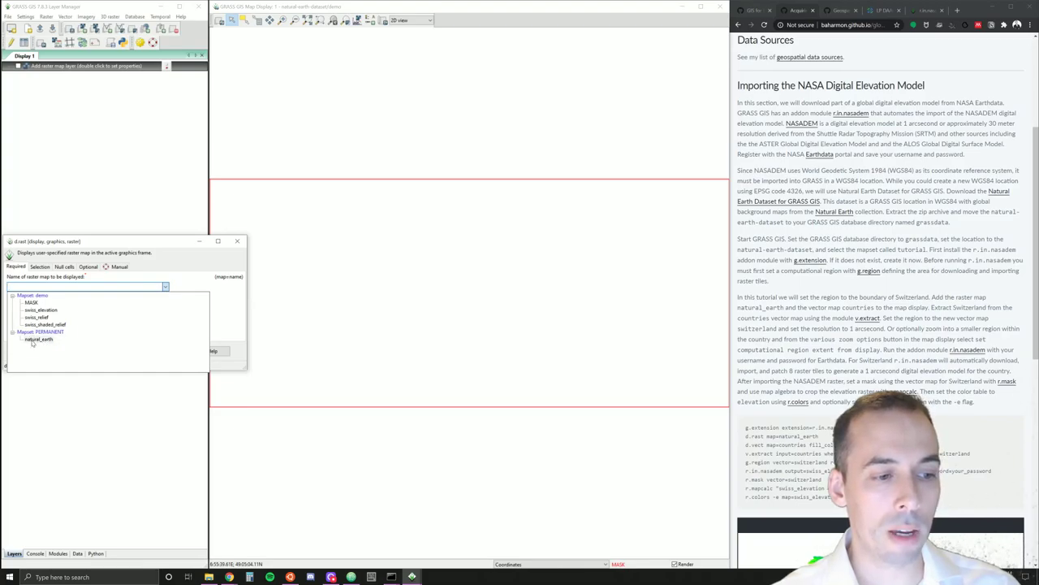
pyautogui.click(32, 340)
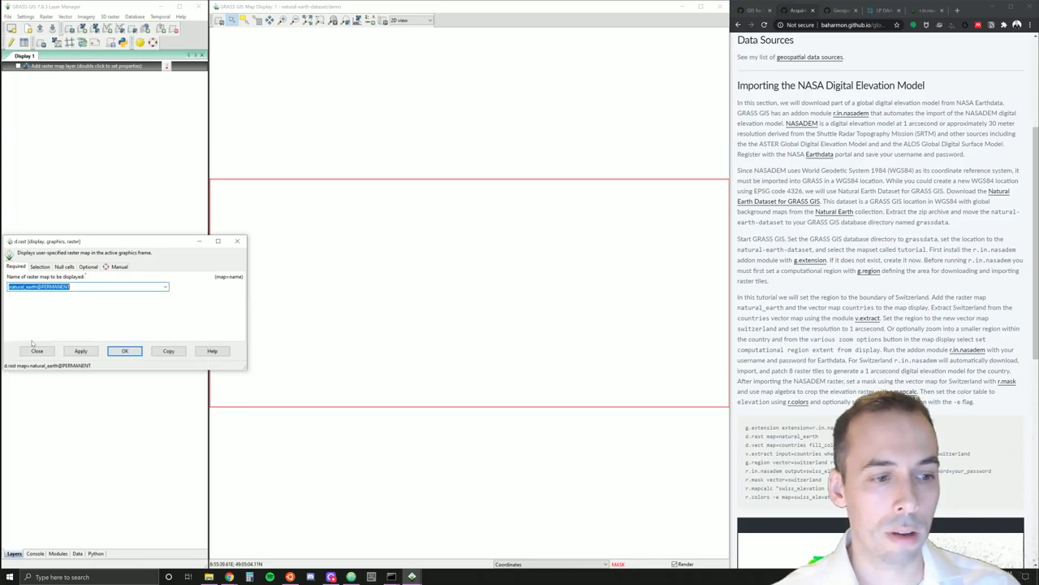
pyautogui.click(125, 352)
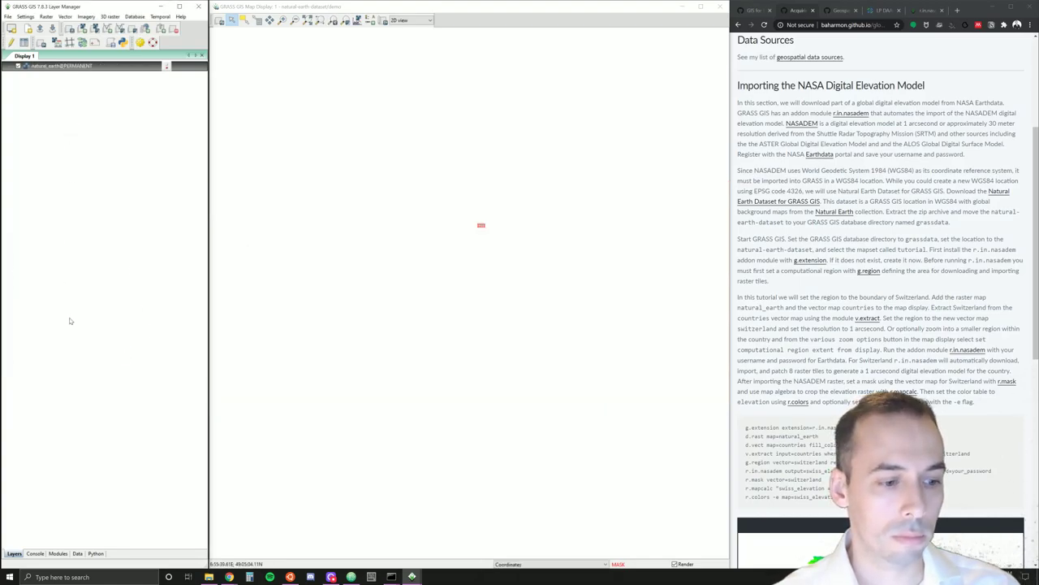
# Remove the active raster mask by running r.mask in the console
pyautogui.click(39, 554)
pyautogui.write('r.mask')
pyautogui.press('Return')
pyautogui.press('Return')
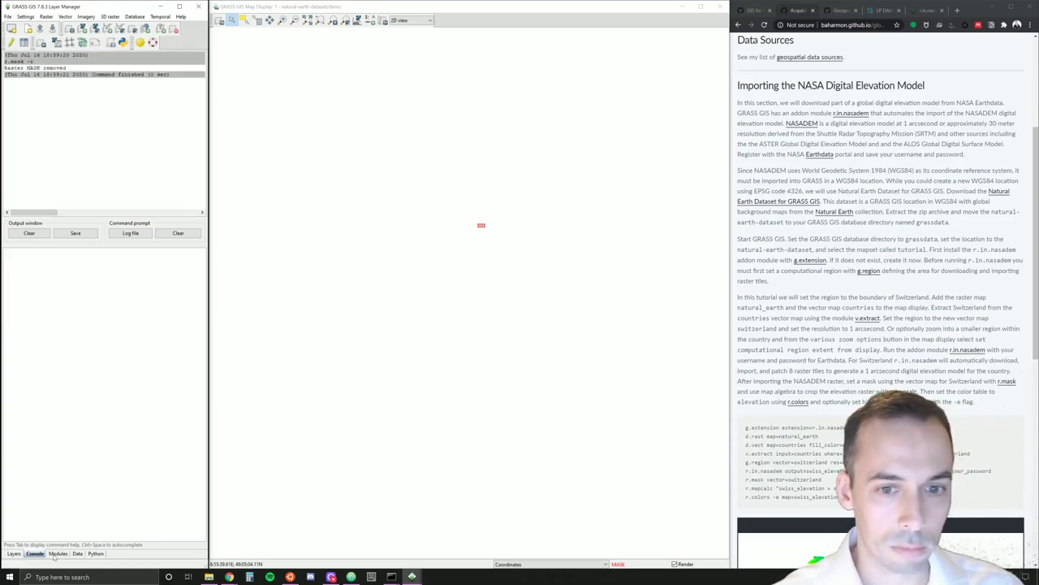
# Redraw the natural_earth layer and set the computational region from that raster map
pyautogui.click(14, 554)
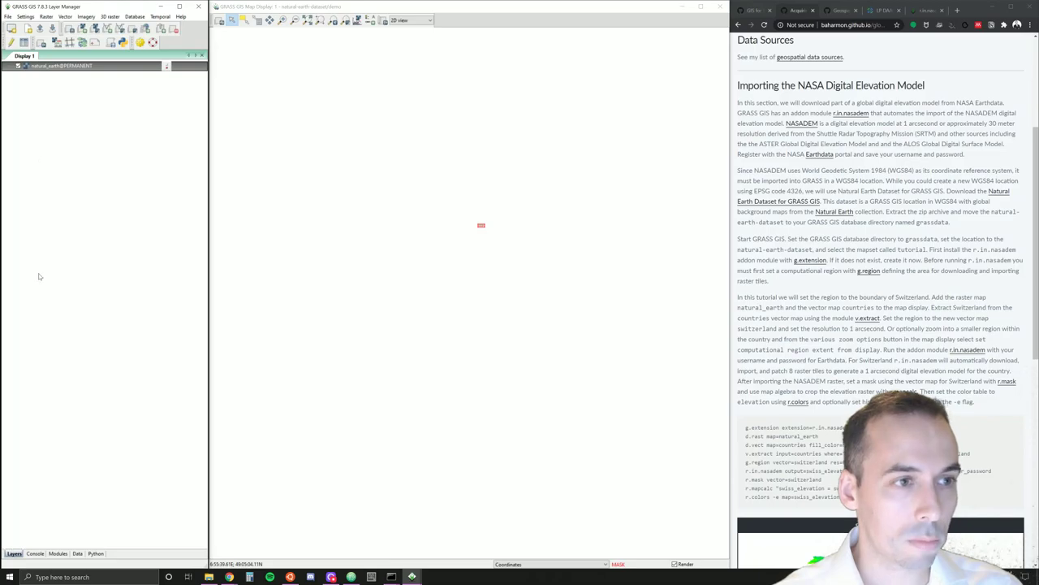
pyautogui.click(17, 65)
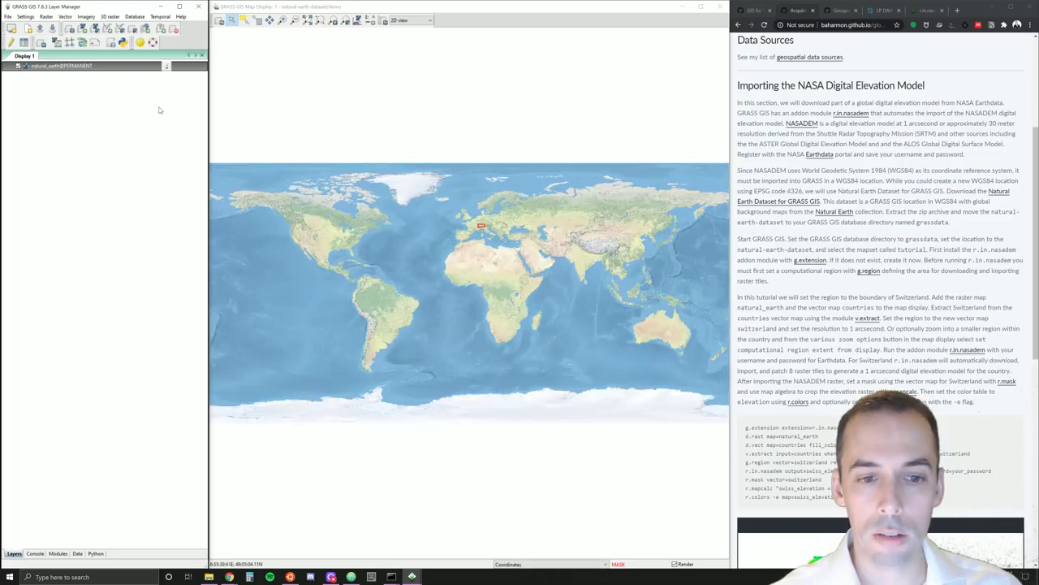
pyautogui.rightClick(69, 66)
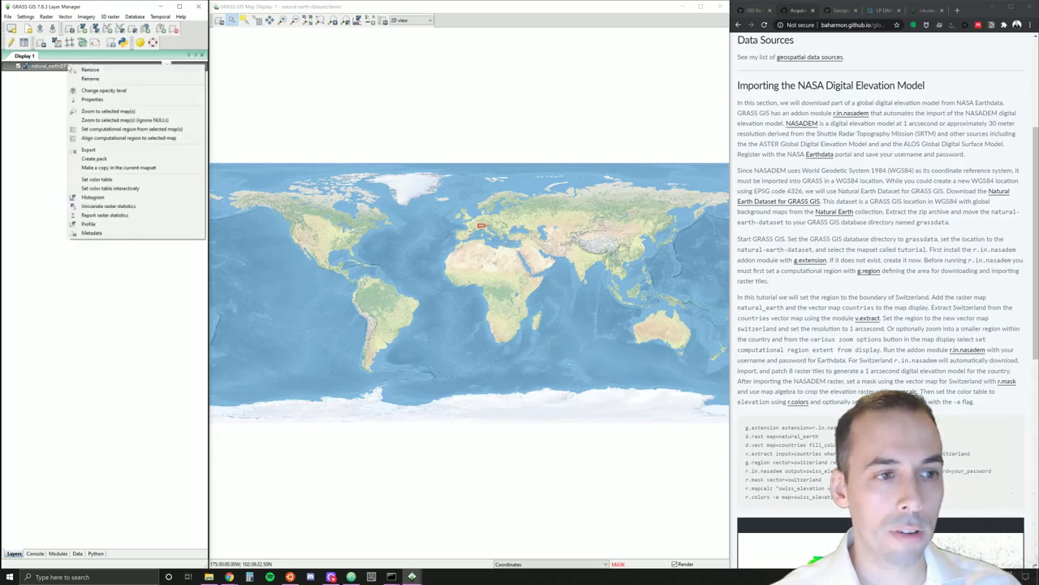
pyautogui.click(130, 129)
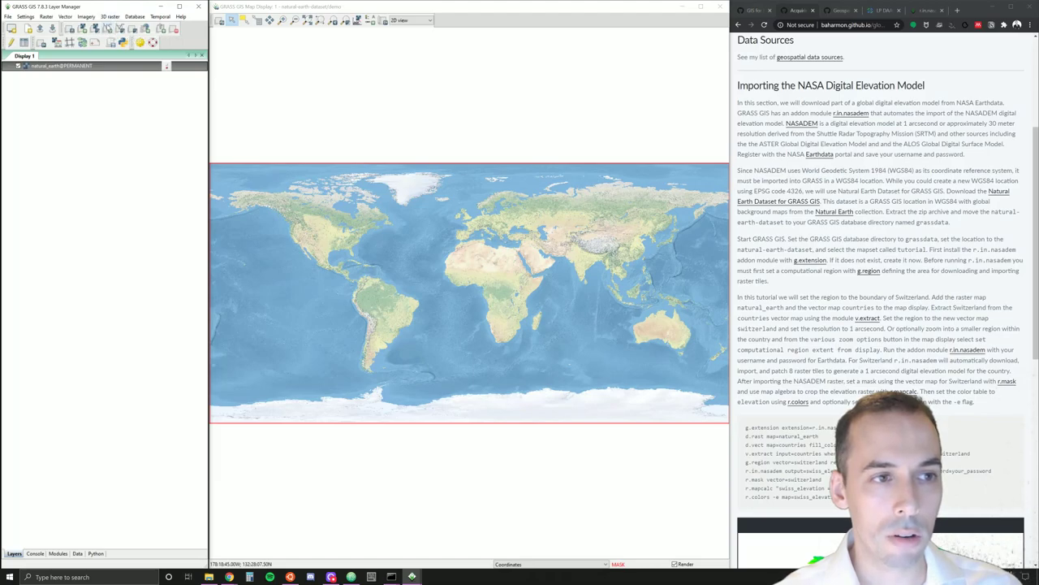
# Add the countries vector map from the PERMANENT mapset to the map display
pyautogui.click(106, 29)
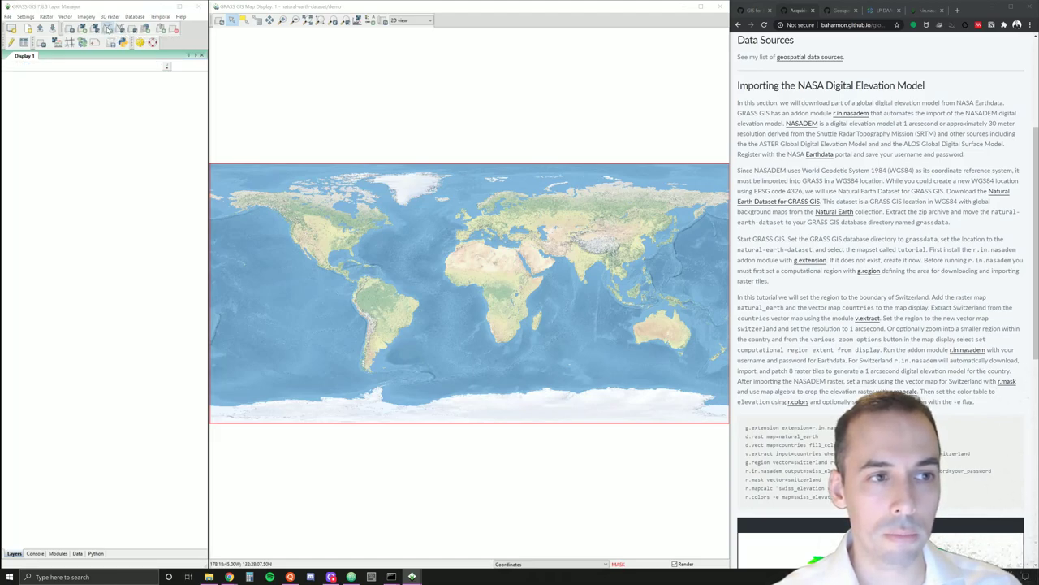
pyautogui.click(165, 255)
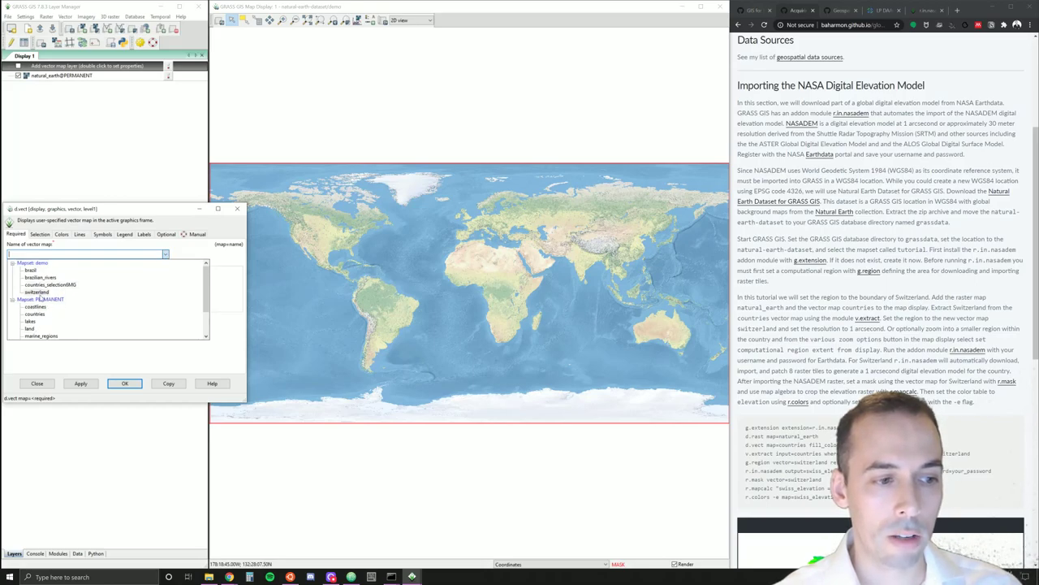
pyautogui.scroll(-2, 44, 310)
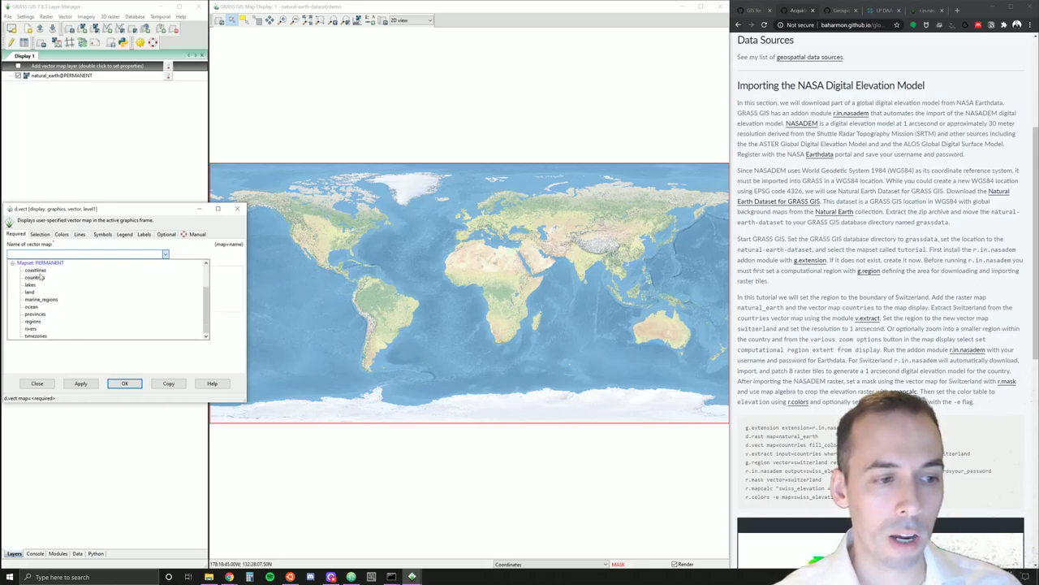
pyautogui.click(34, 277)
pyautogui.click(122, 384)
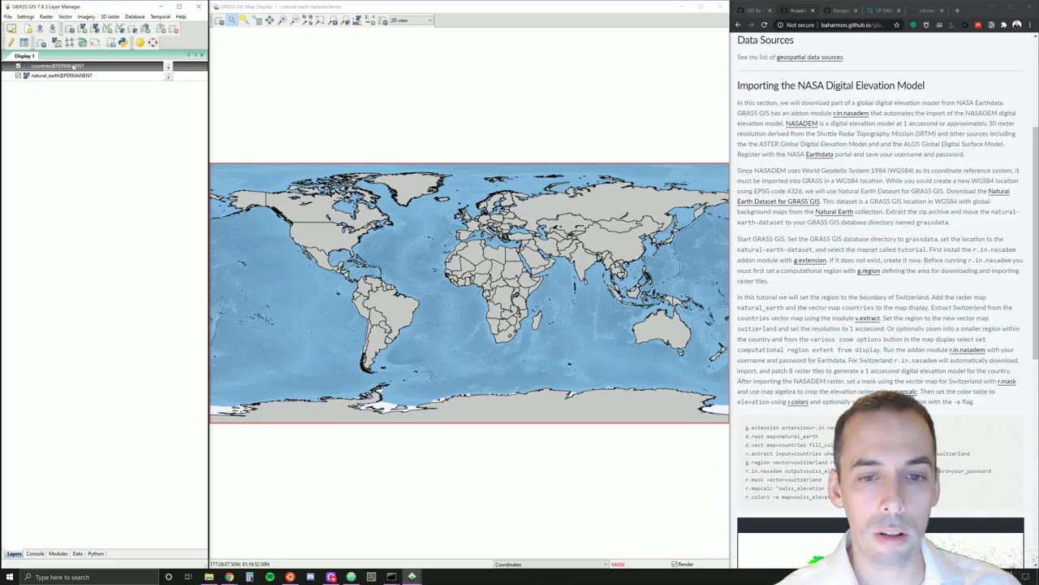
# Make the area fill of the countries layer transparent and apply the change
pyautogui.doubleClick(73, 66)
pyautogui.moveTo(76, 211); pyautogui.dragTo(128, 112)
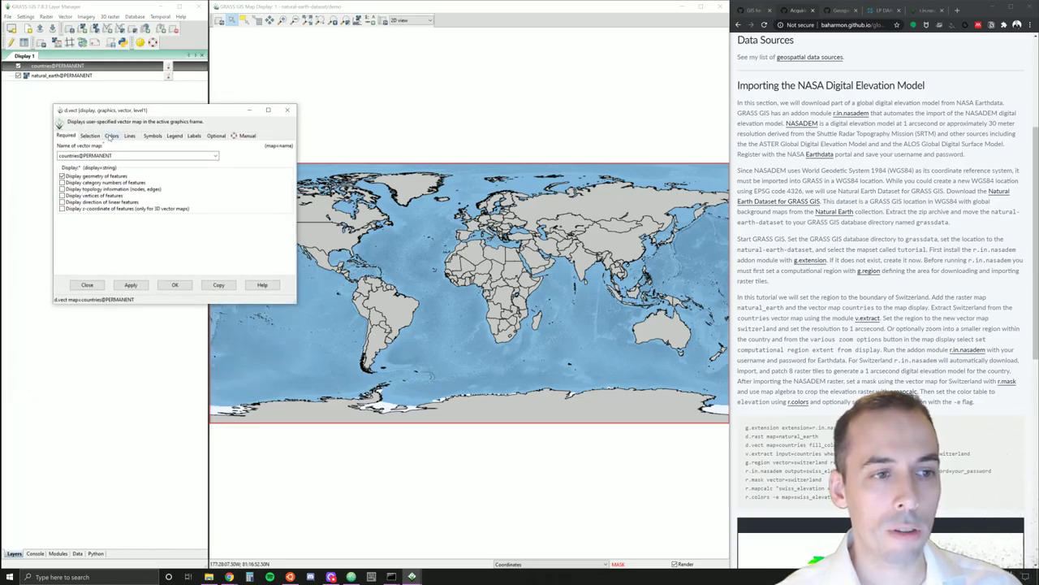
pyautogui.click(111, 135)
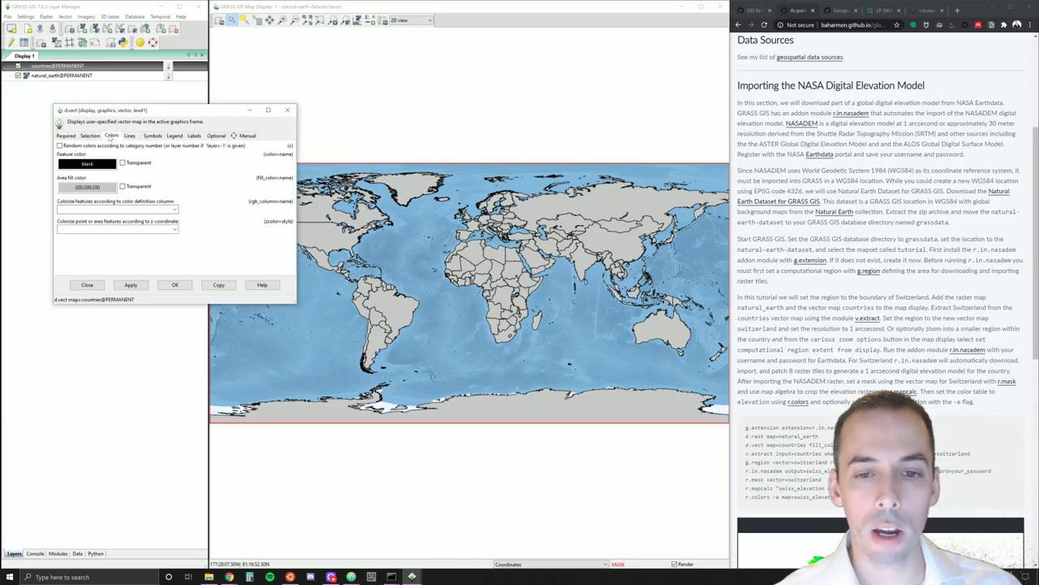
pyautogui.click(124, 186)
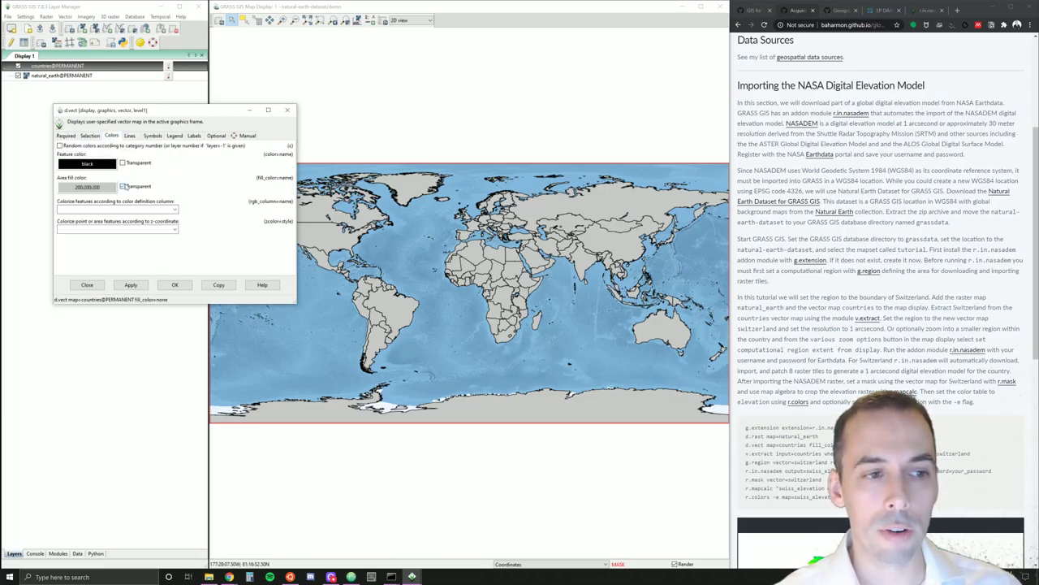
pyautogui.click(140, 285)
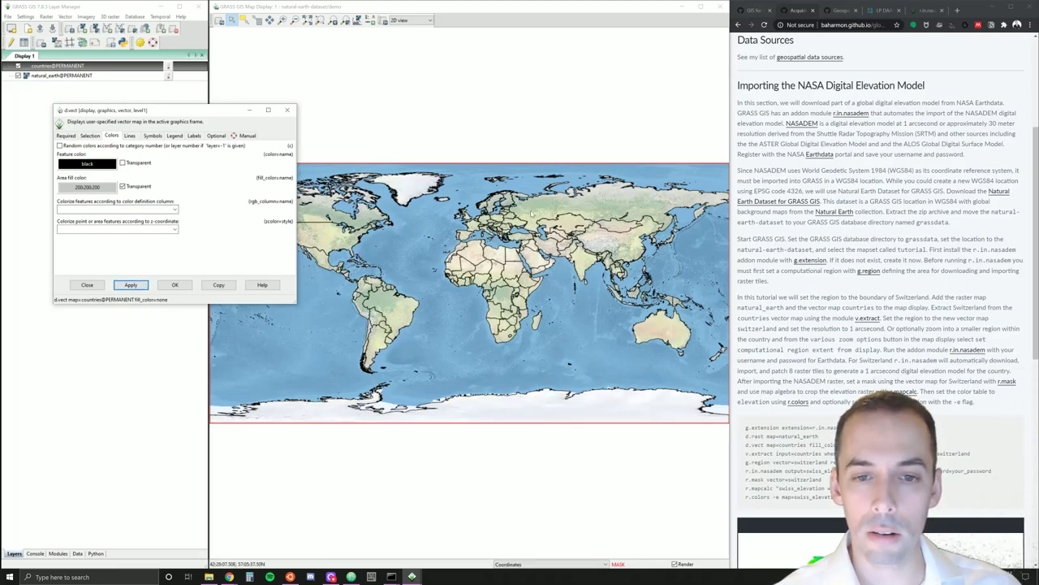
pyautogui.click(176, 285)
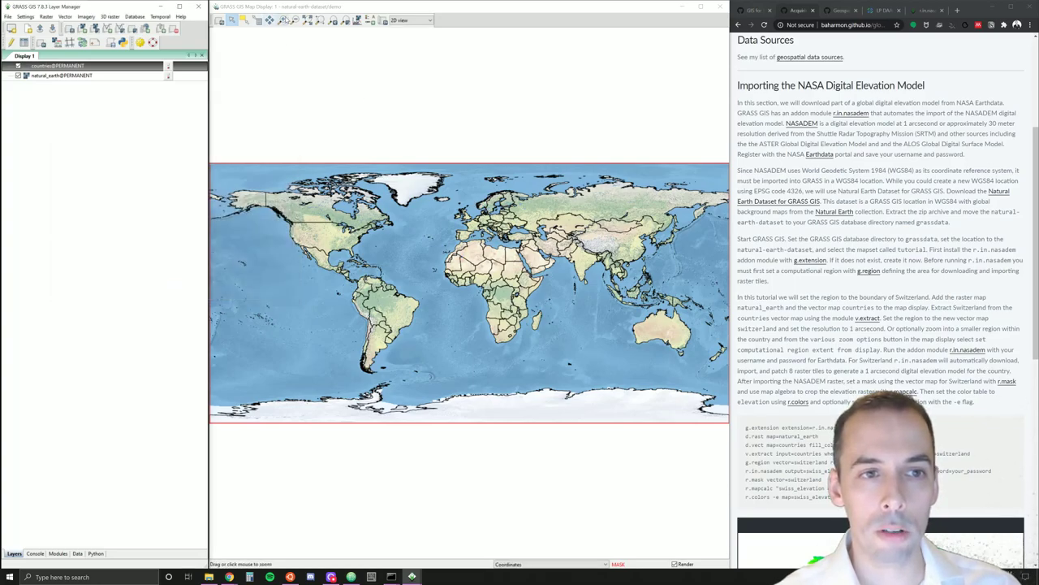
# Zoom and pan the map display to frame Switzerland and the surrounding Alps
pyautogui.click(284, 21)
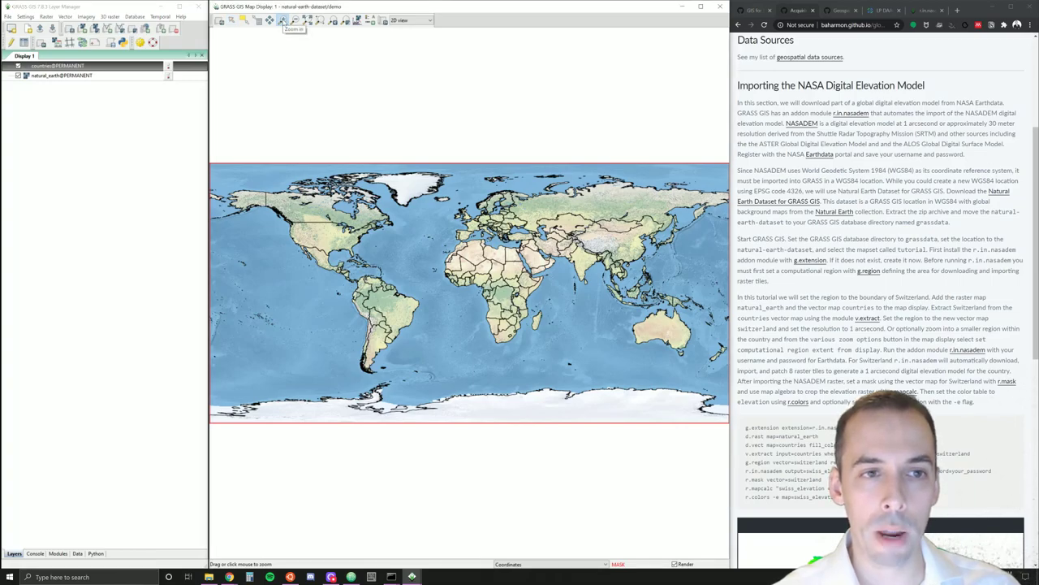
pyautogui.moveTo(478, 209); pyautogui.dragTo(539, 258)
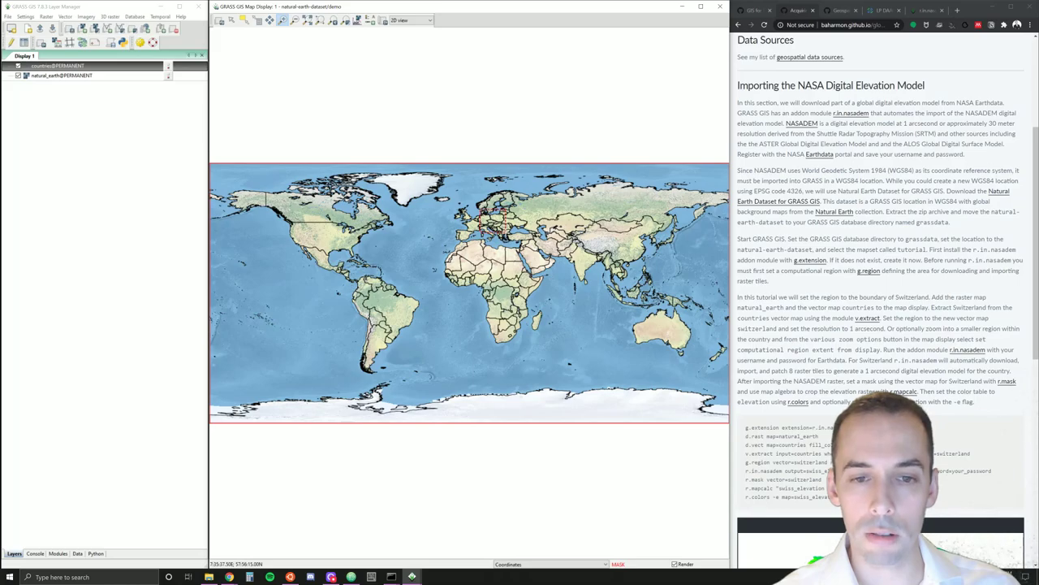
pyautogui.moveTo(481, 209); pyautogui.dragTo(510, 234)
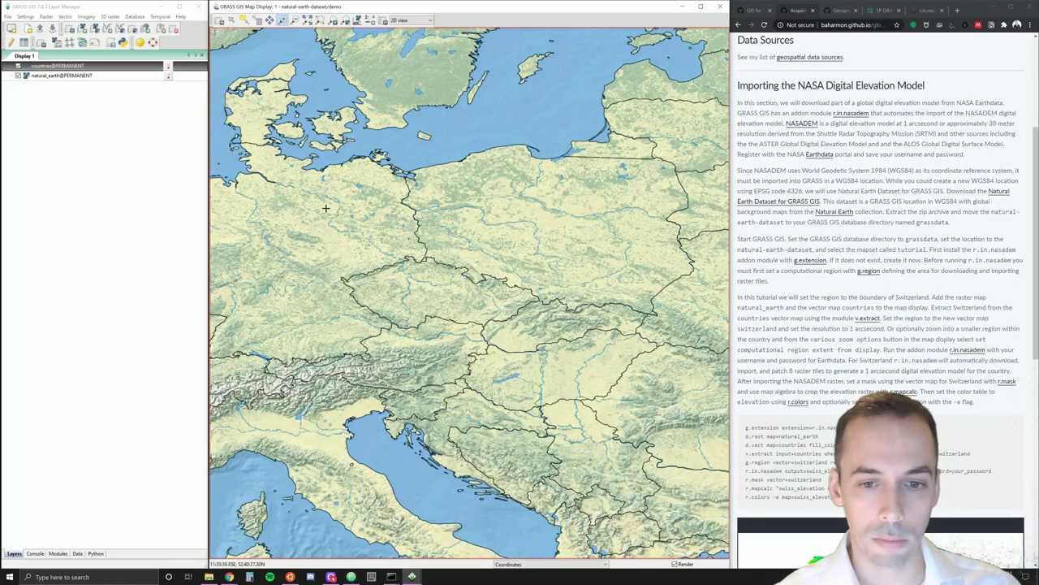
pyautogui.moveTo(326, 206); pyautogui.dragTo(575, 385)
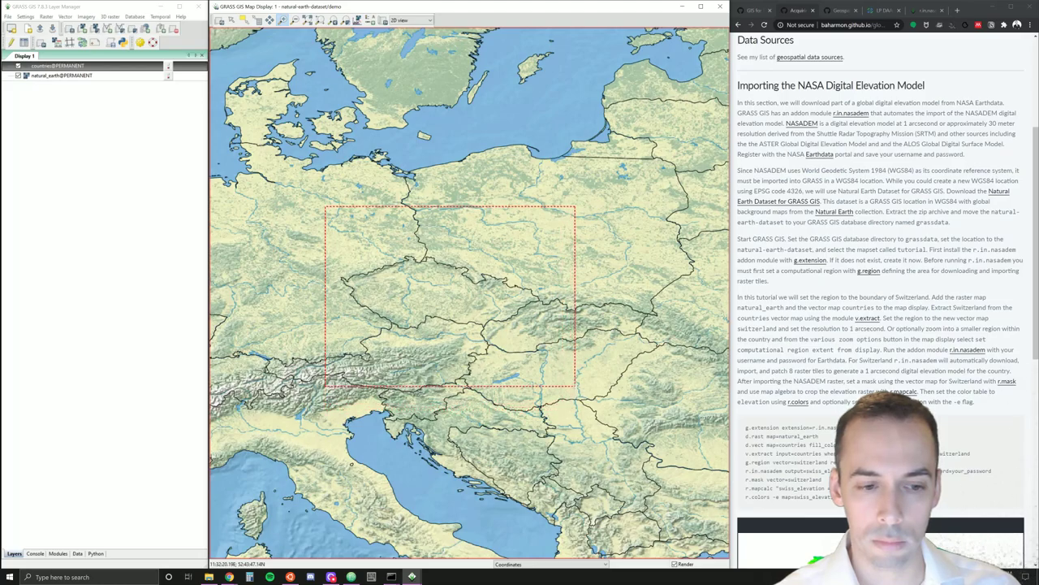
pyautogui.moveTo(575, 386); pyautogui.dragTo(575, 386)
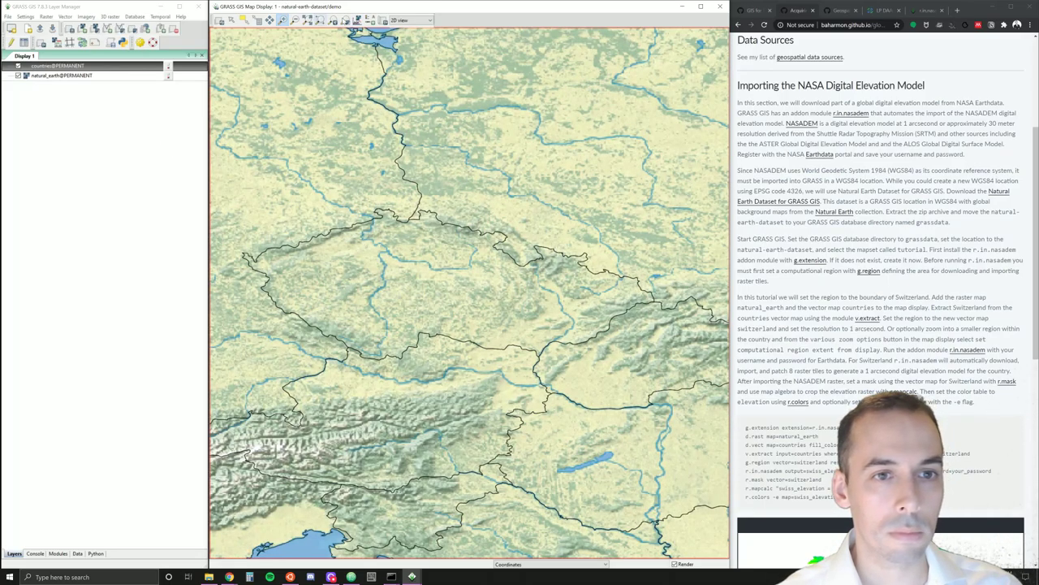
pyautogui.click(282, 22)
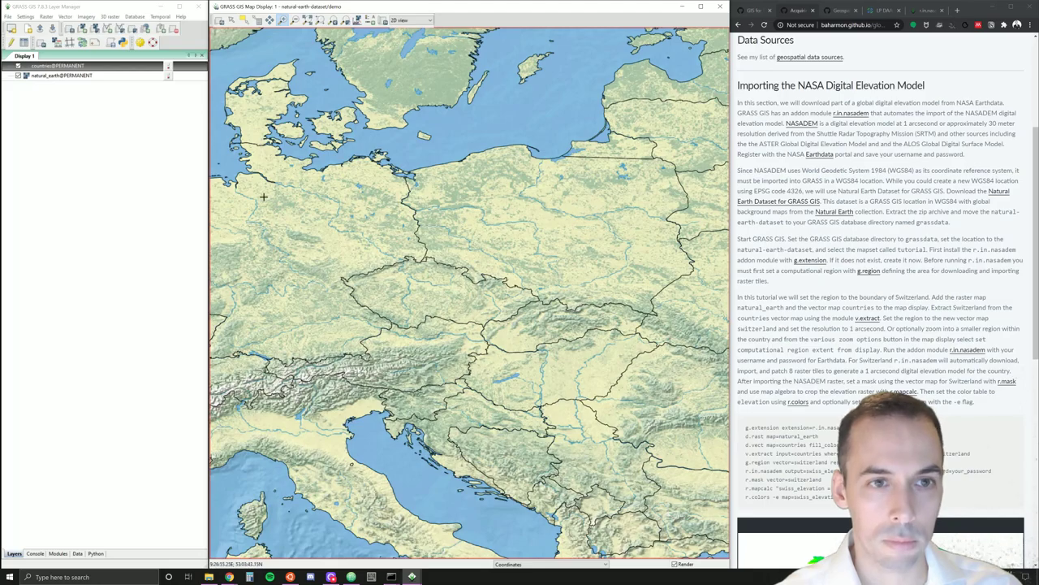
pyautogui.click(270, 20)
pyautogui.moveTo(356, 224); pyautogui.dragTo(504, 185)
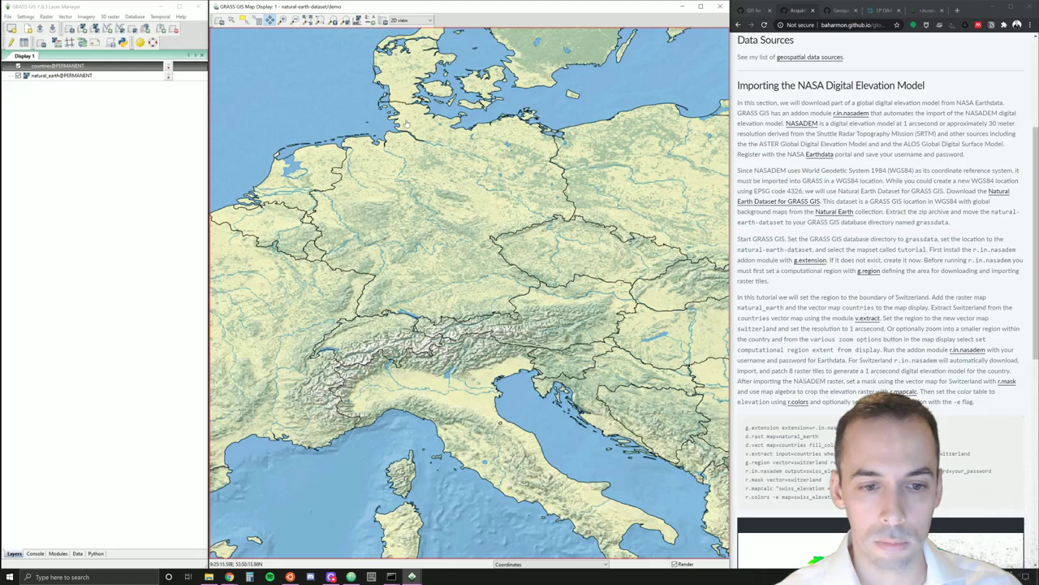
pyautogui.click(280, 21)
pyautogui.moveTo(276, 263); pyautogui.dragTo(466, 399)
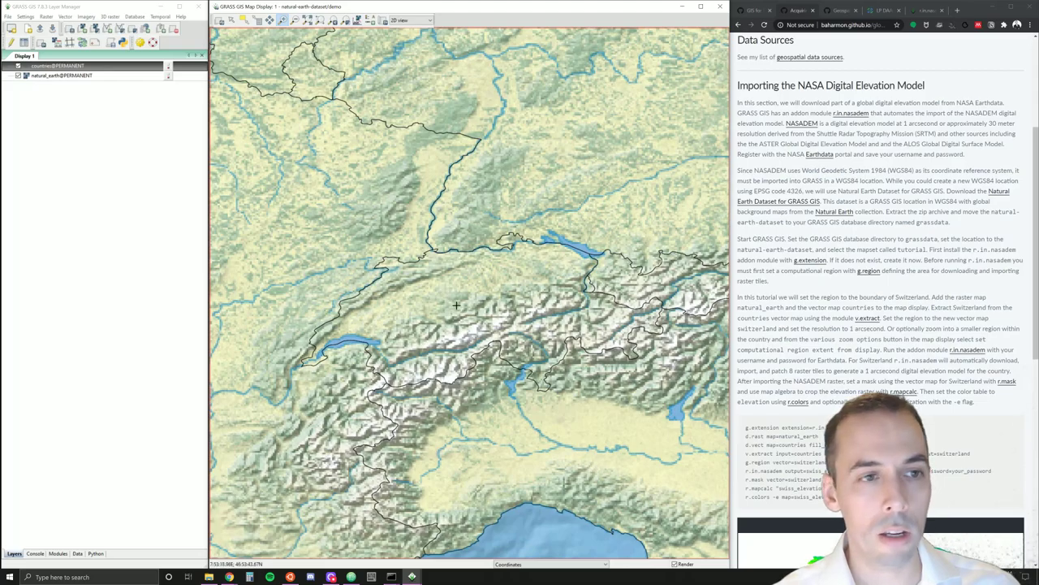
# Select the Switzerland area in the countries layer and create a new vector map from the selection
pyautogui.click(243, 19)
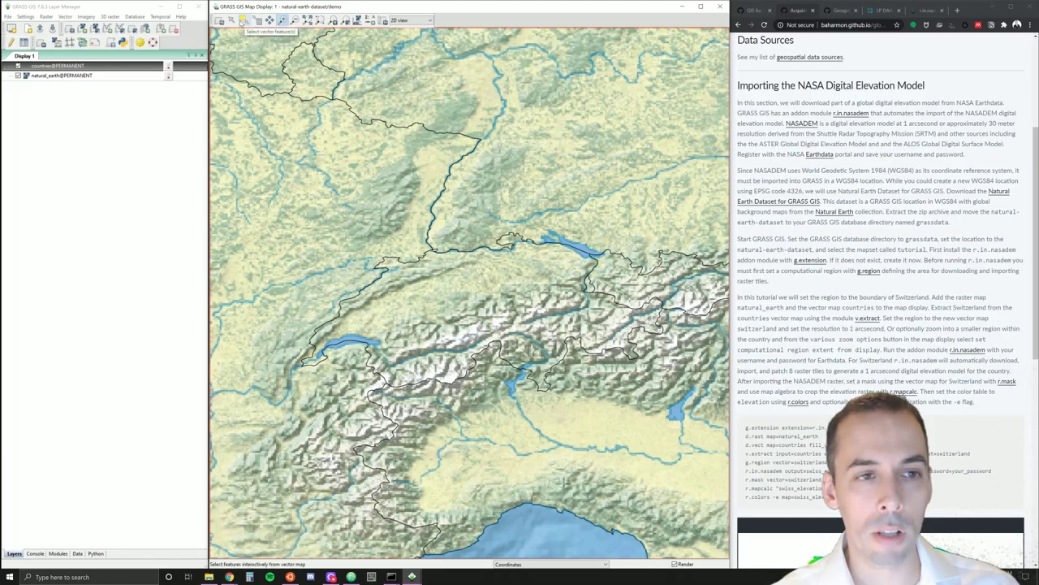
pyautogui.click(243, 21)
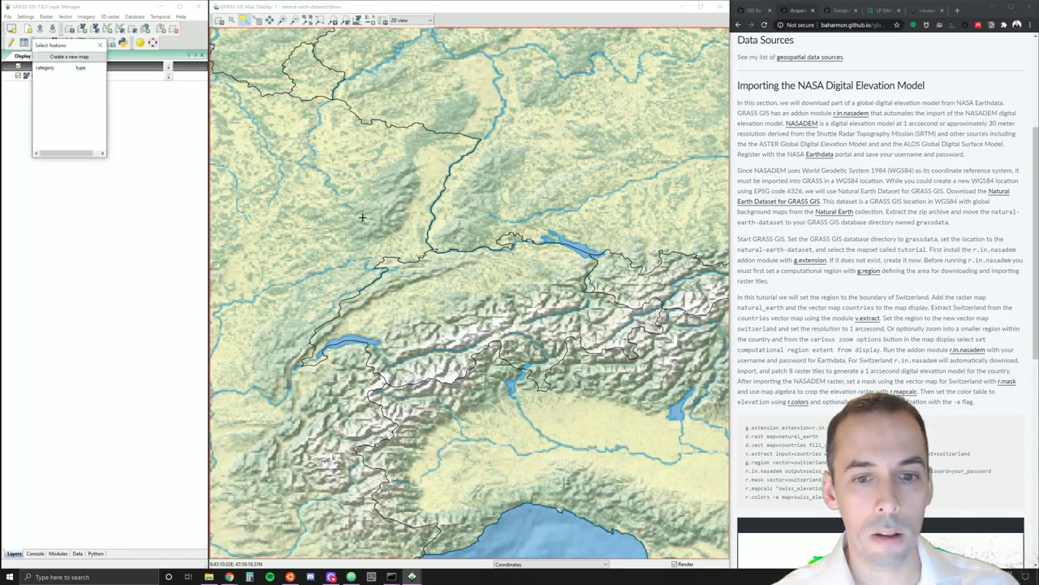
pyautogui.click(487, 303)
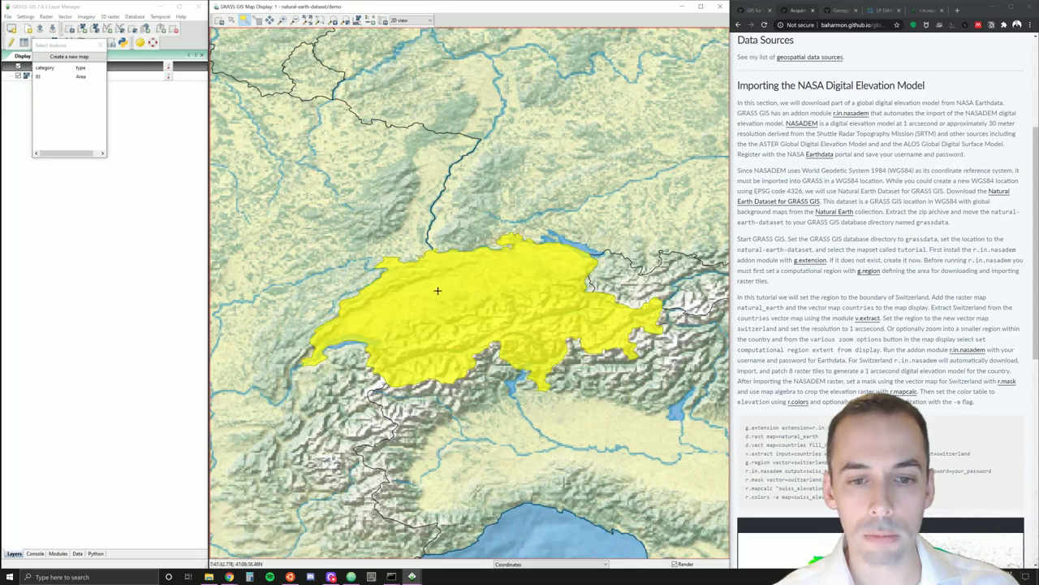
pyautogui.moveTo(64, 47); pyautogui.dragTo(193, 139)
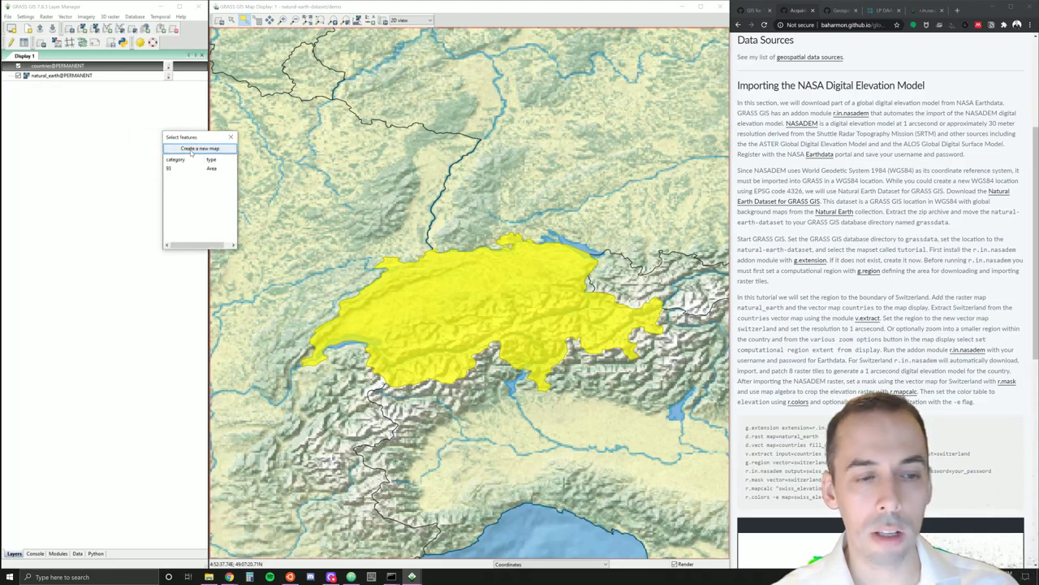
pyautogui.click(192, 153)
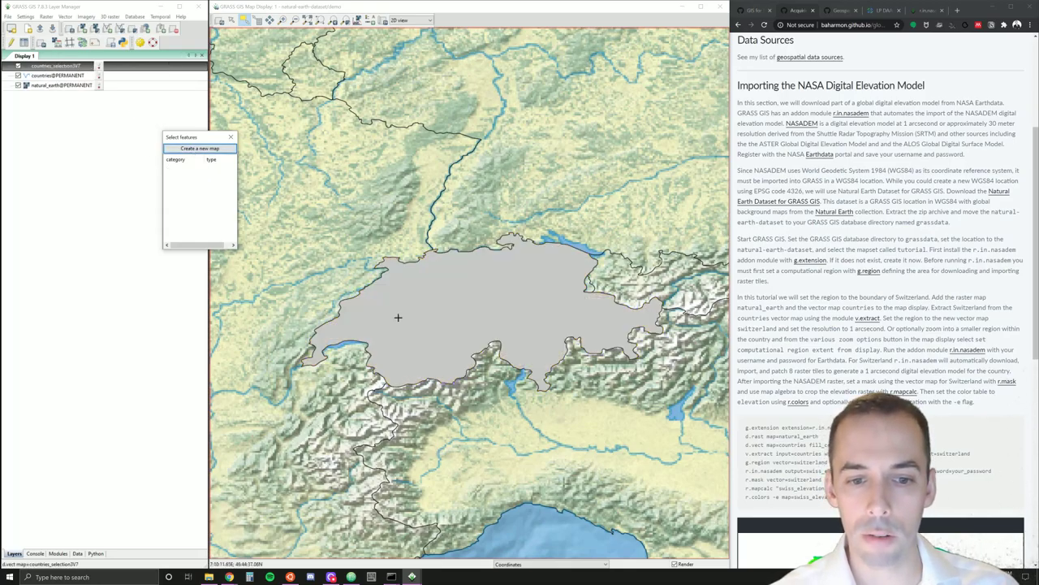
pyautogui.click(233, 138)
# Toggle the new Switzerland selection layer off and on to check it against the basemap, and hide it
pyautogui.click(18, 65)
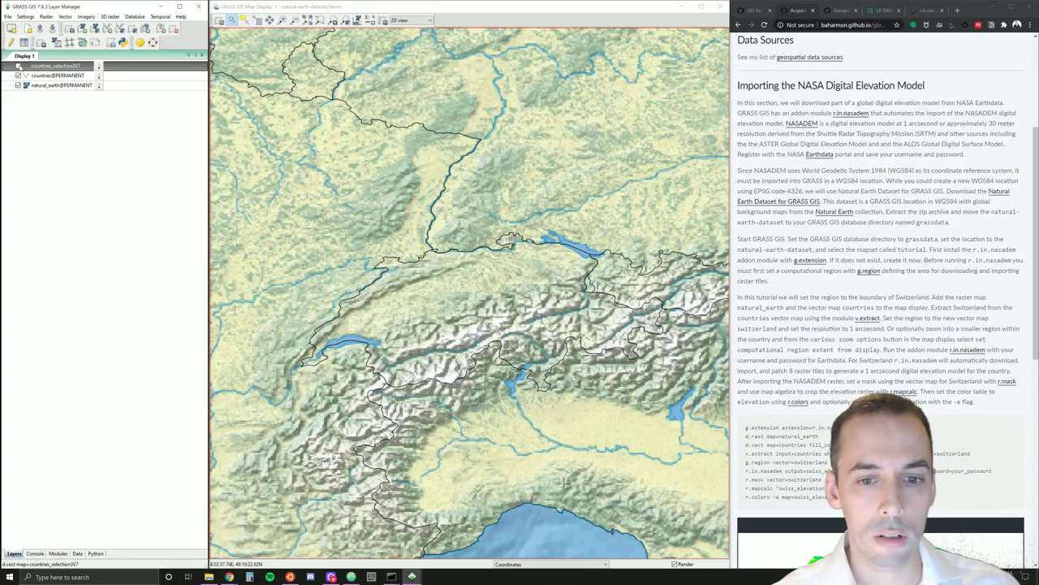
pyautogui.click(18, 65)
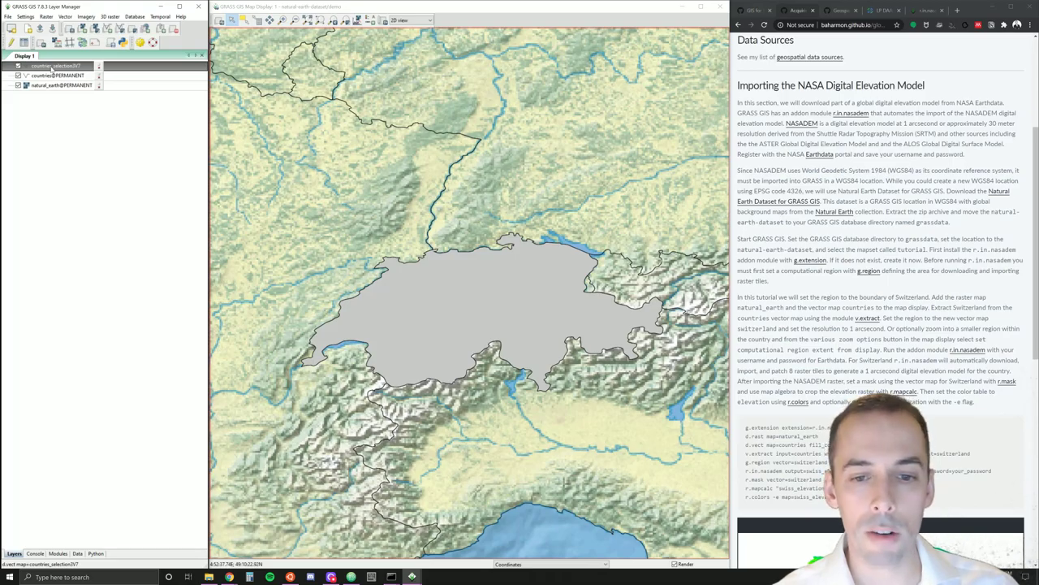
pyautogui.click(18, 65)
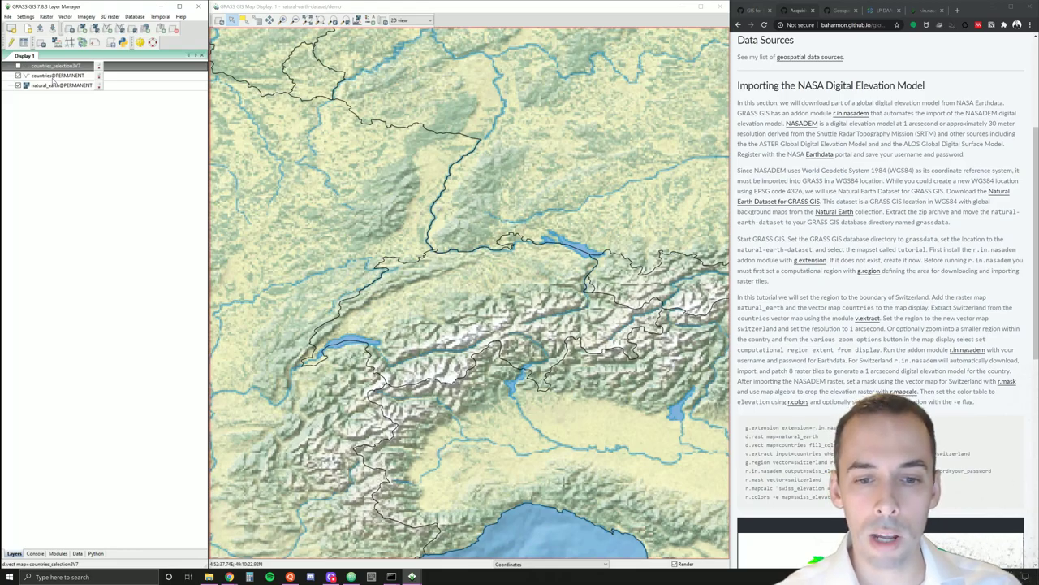
# View the attribute table of the countries layer with its window enlarged to examine the column names, and close it
pyautogui.click(54, 78)
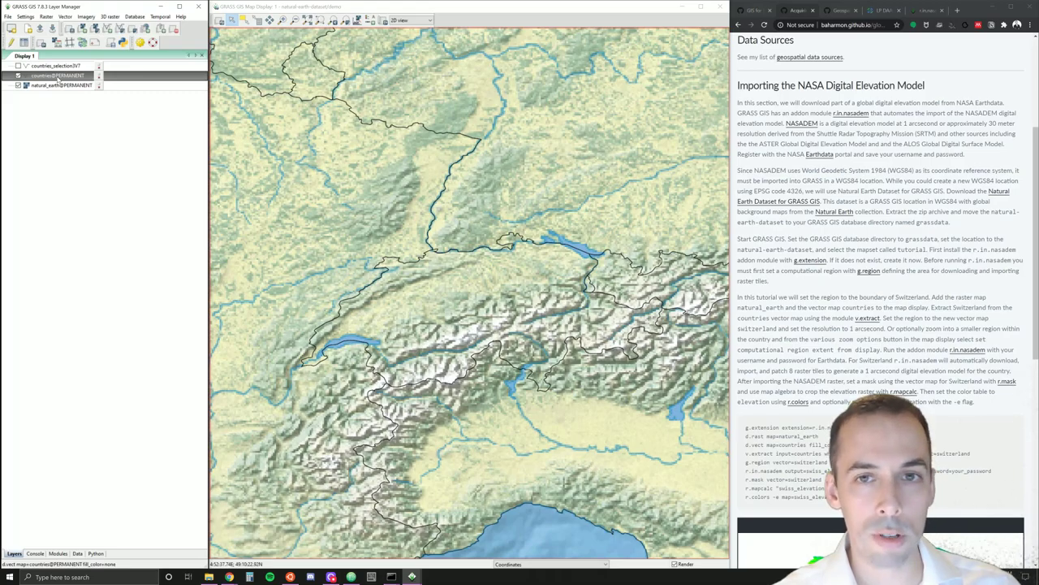
pyautogui.rightClick(58, 79)
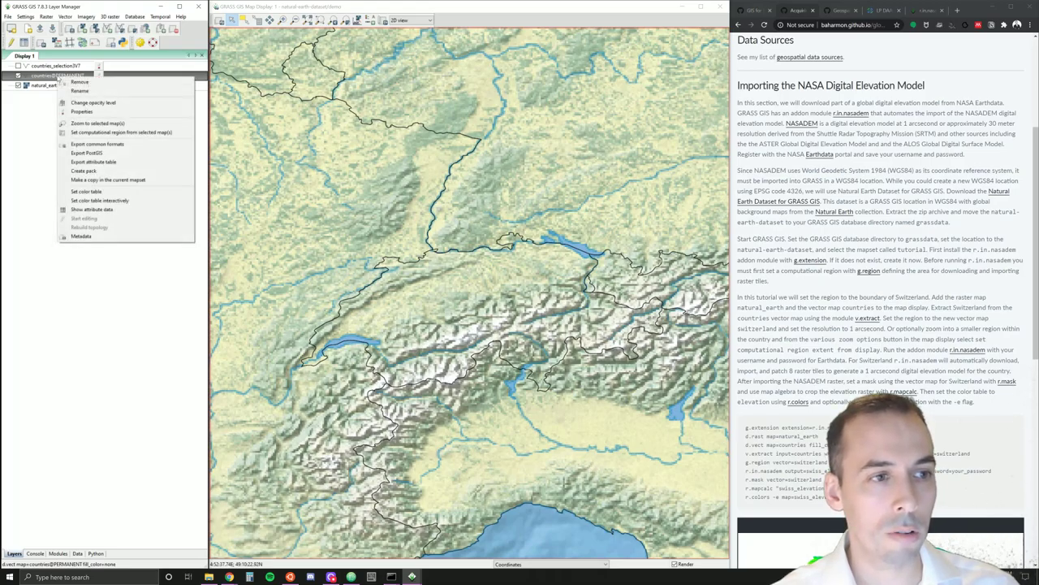
pyautogui.click(116, 211)
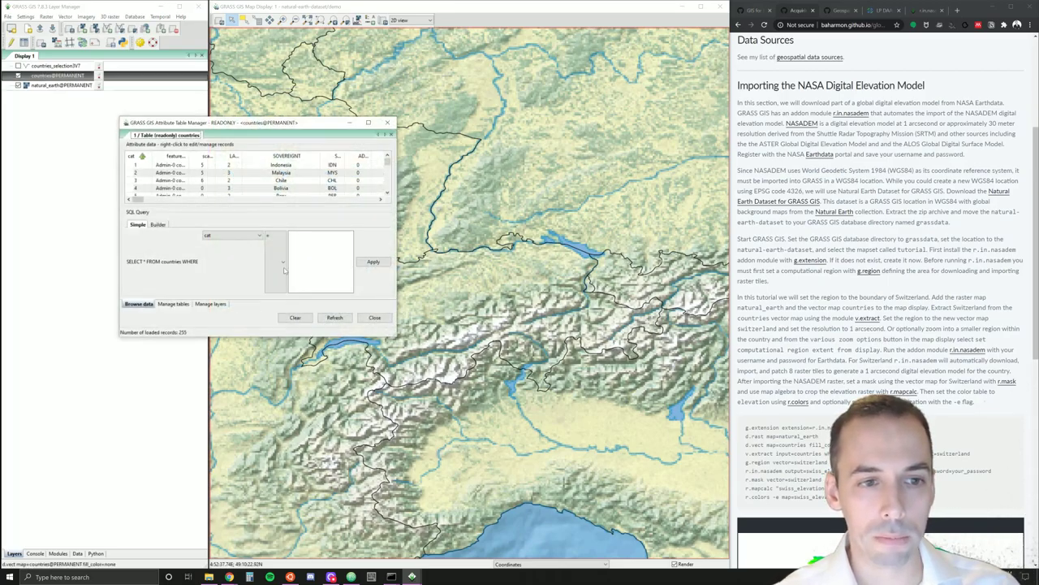
pyautogui.moveTo(397, 335); pyautogui.dragTo(641, 460)
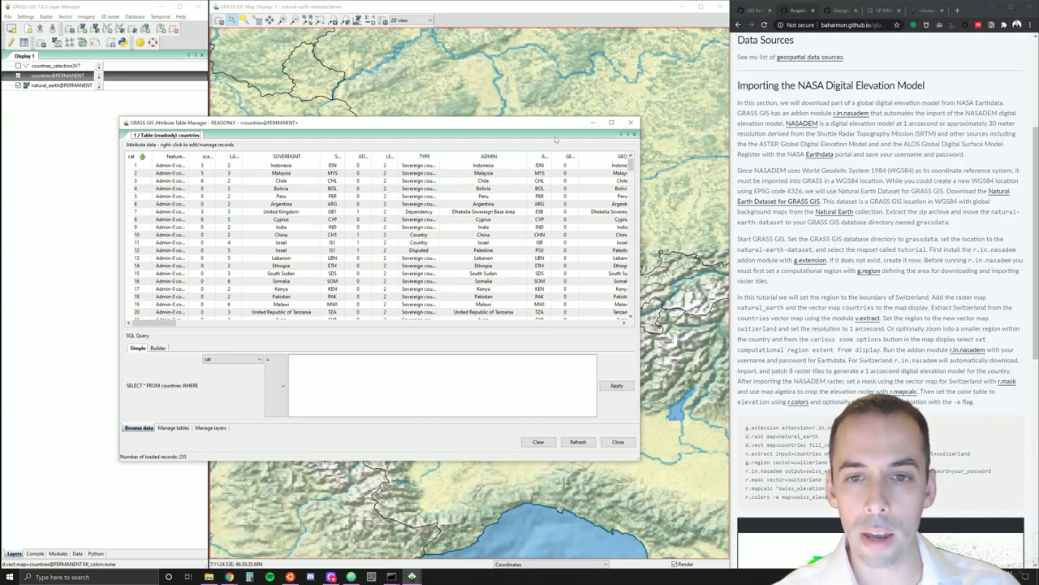
pyautogui.click(629, 124)
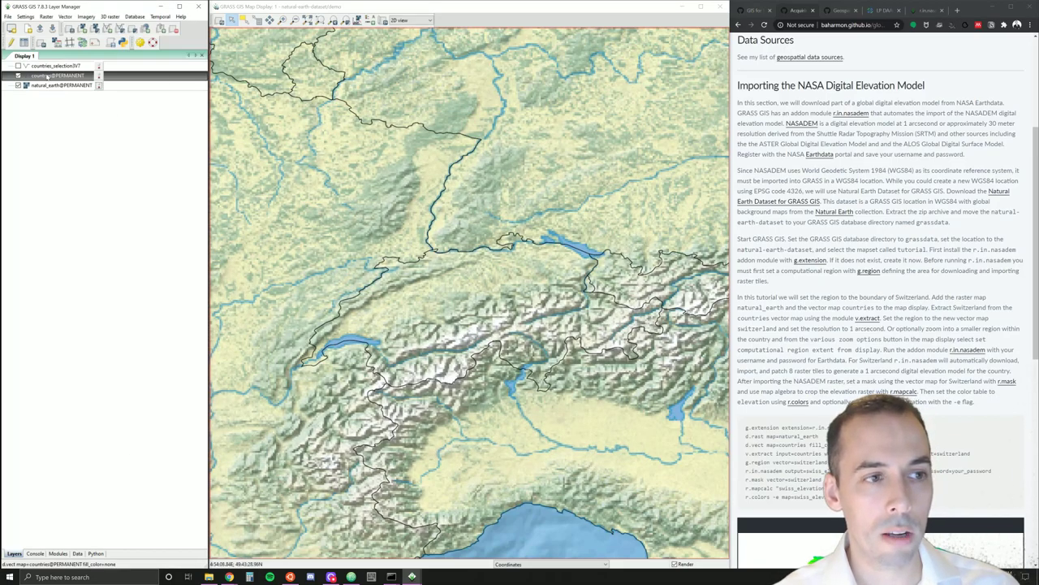
# Start a v.extract attribute selection on the countries map with switzerland as the output vector map
pyautogui.click(65, 17)
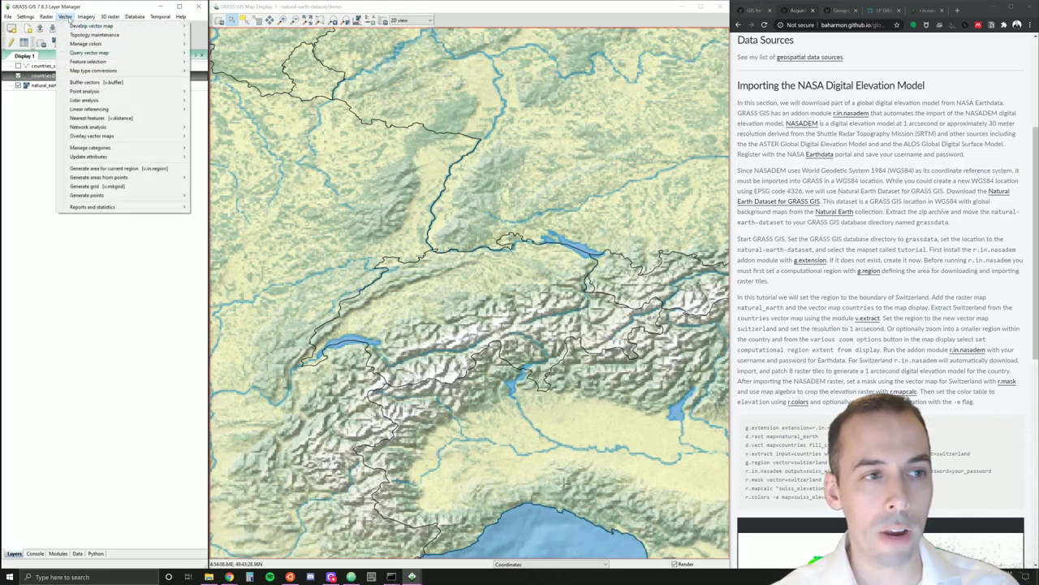
pyautogui.moveTo(130, 61)
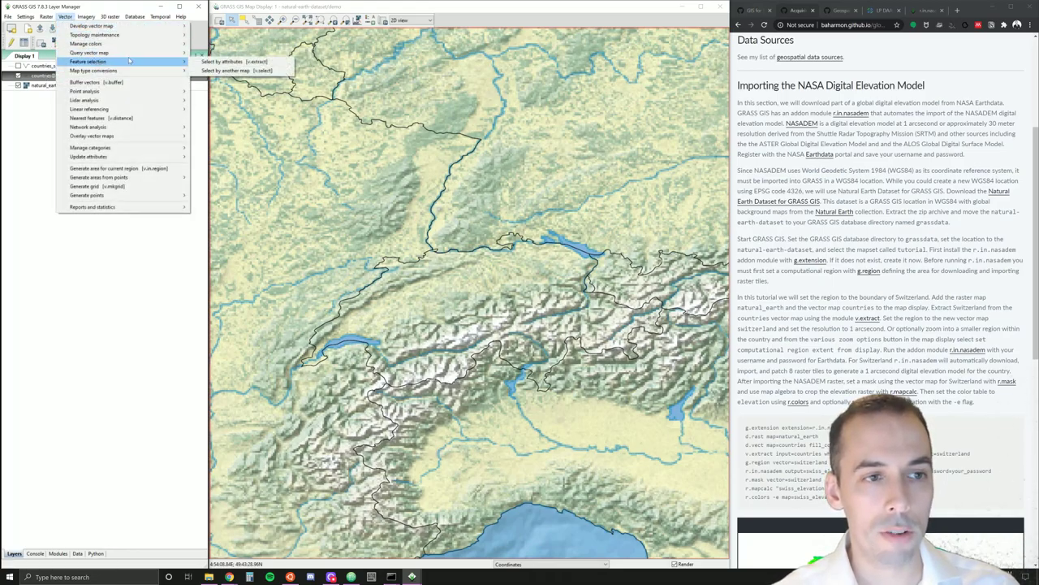
pyautogui.click(224, 65)
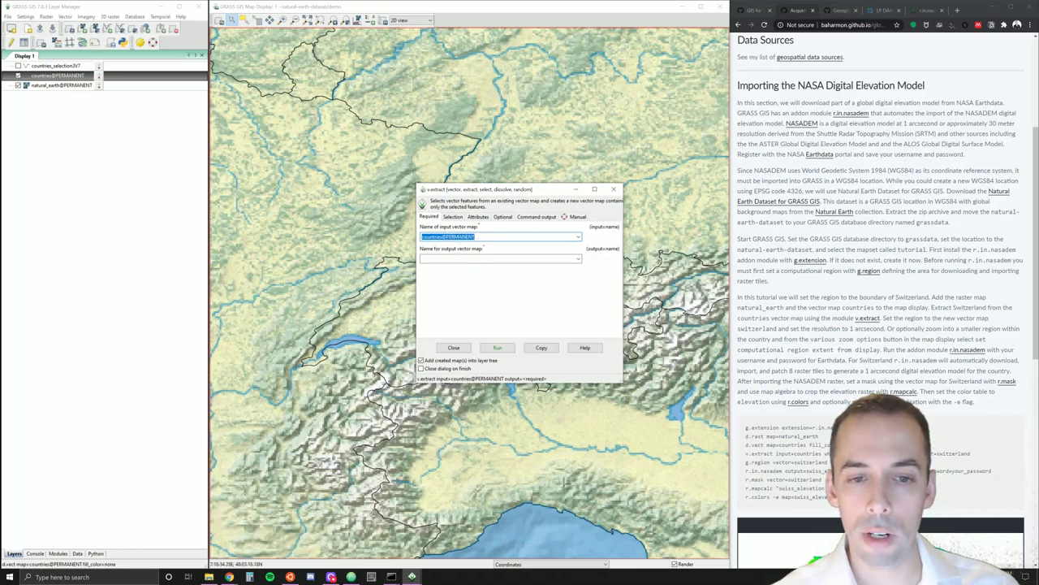
pyautogui.click(422, 259)
pyautogui.write('switzerland')
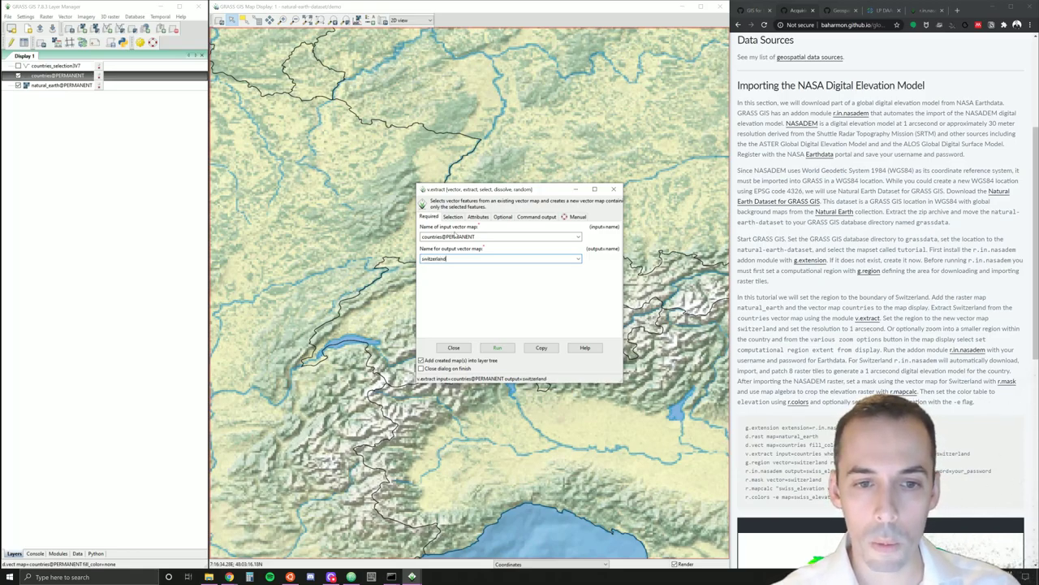
# Set the extraction's WHERE condition to ADMIN = 'Switzerland'
pyautogui.click(462, 219)
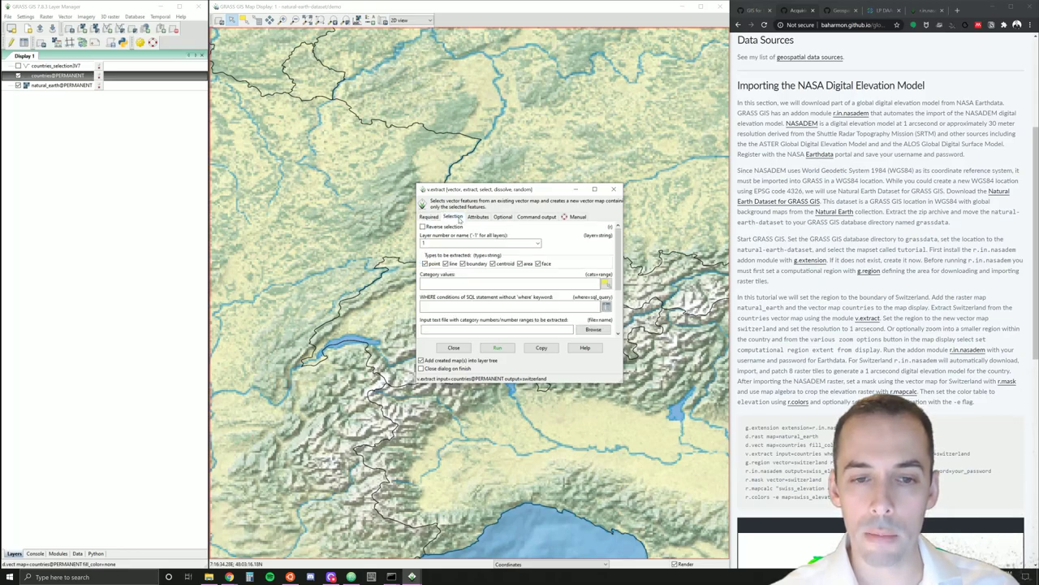
pyautogui.click(423, 306)
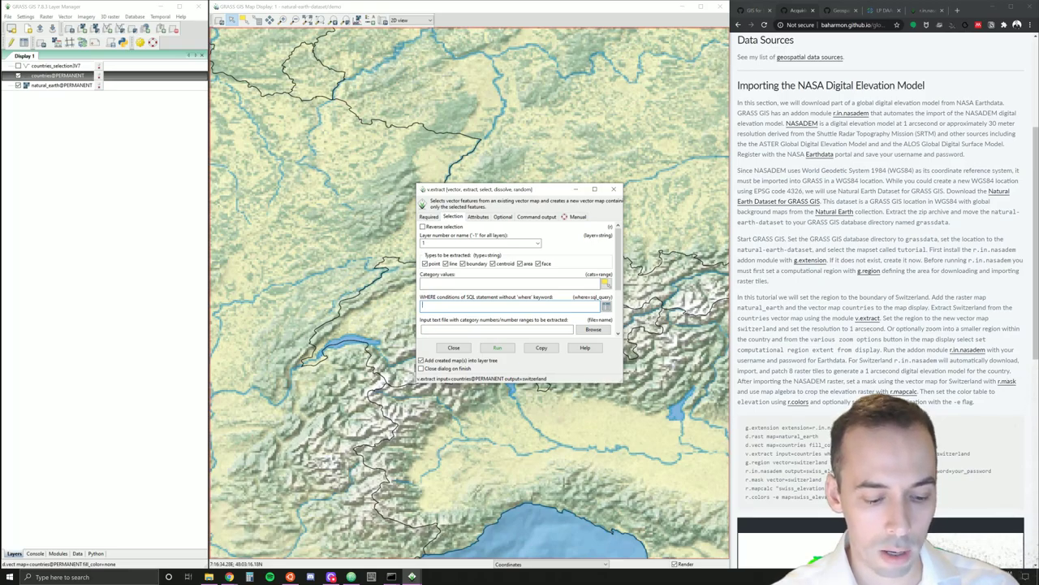
pyautogui.write('ADMIN')
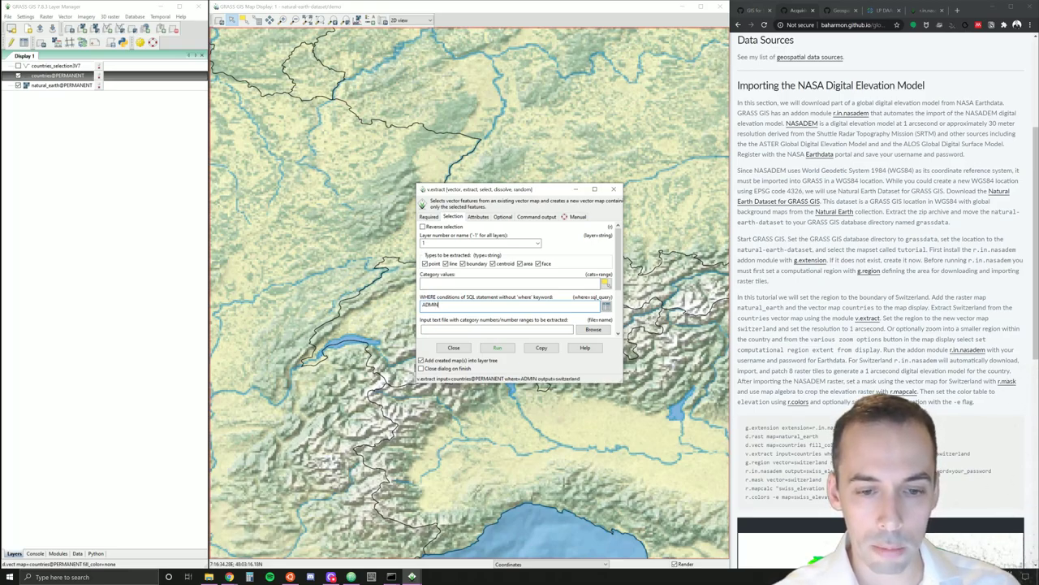
pyautogui.write(" = 'S")
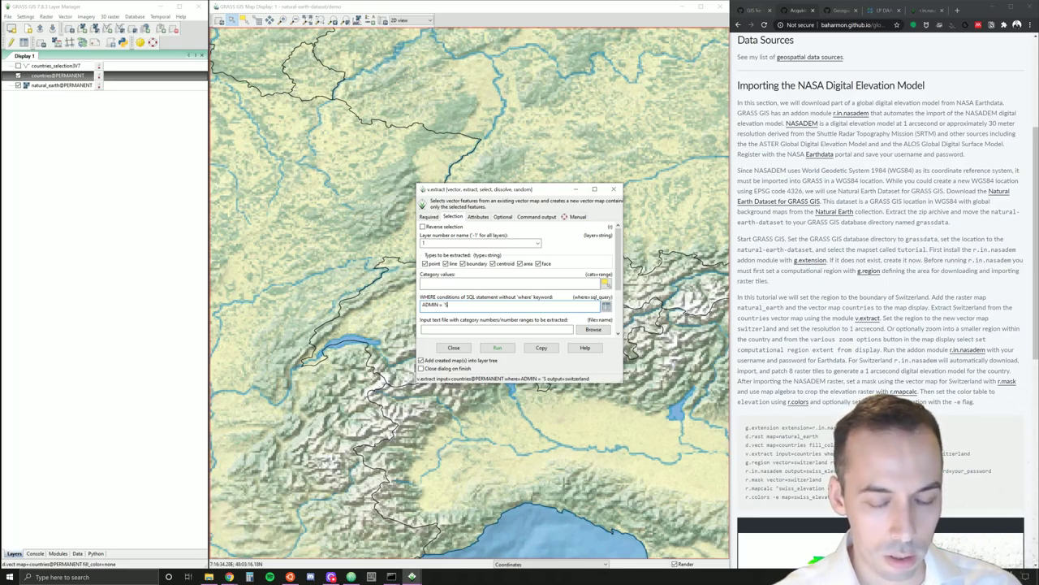
pyautogui.write('witzerland')
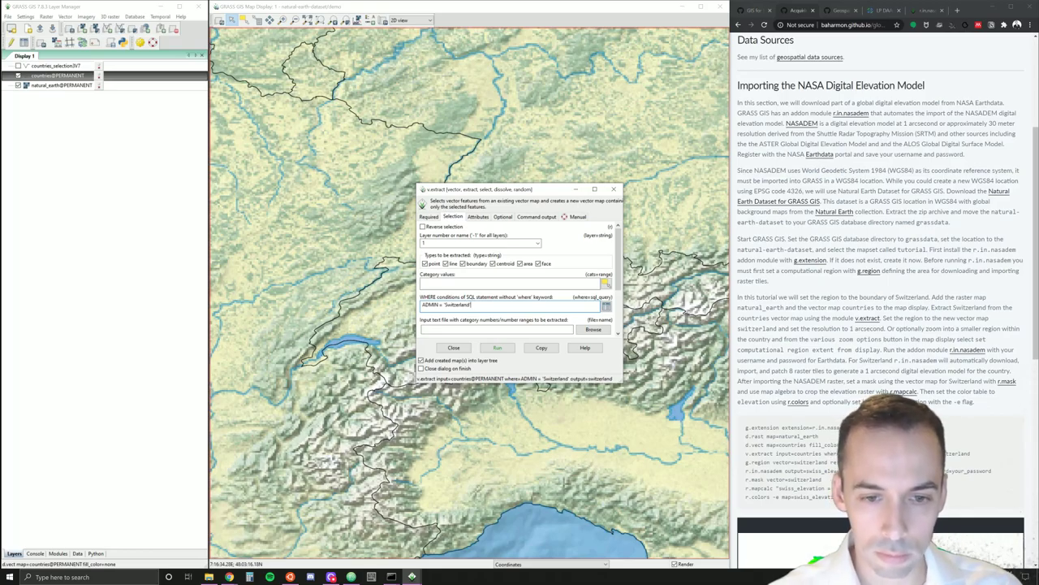
pyautogui.click(497, 349)
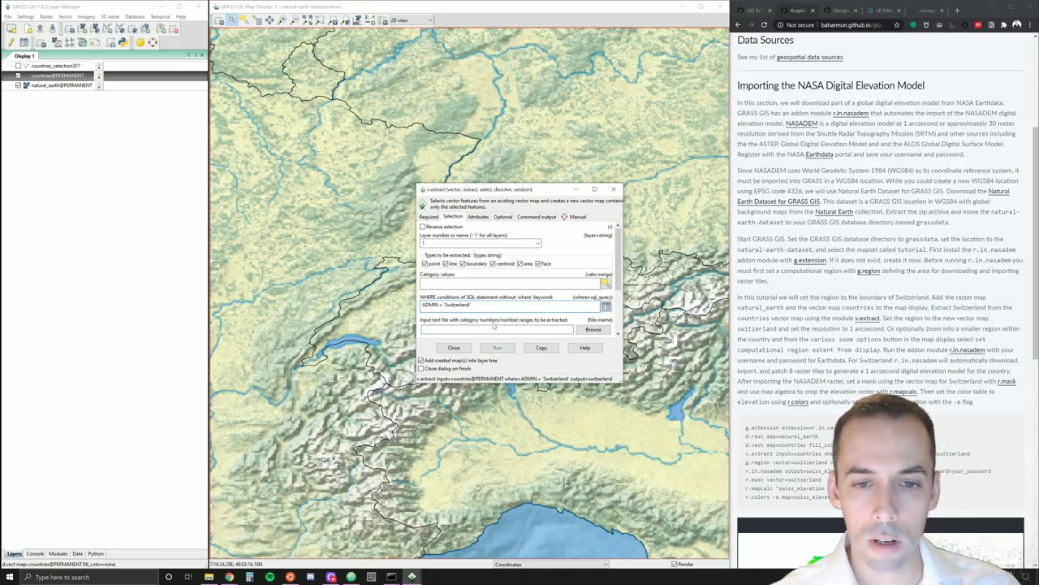
# Allow output files to overwrite existing ones, run the v.extract extraction, and close its dialog
pyautogui.click(503, 218)
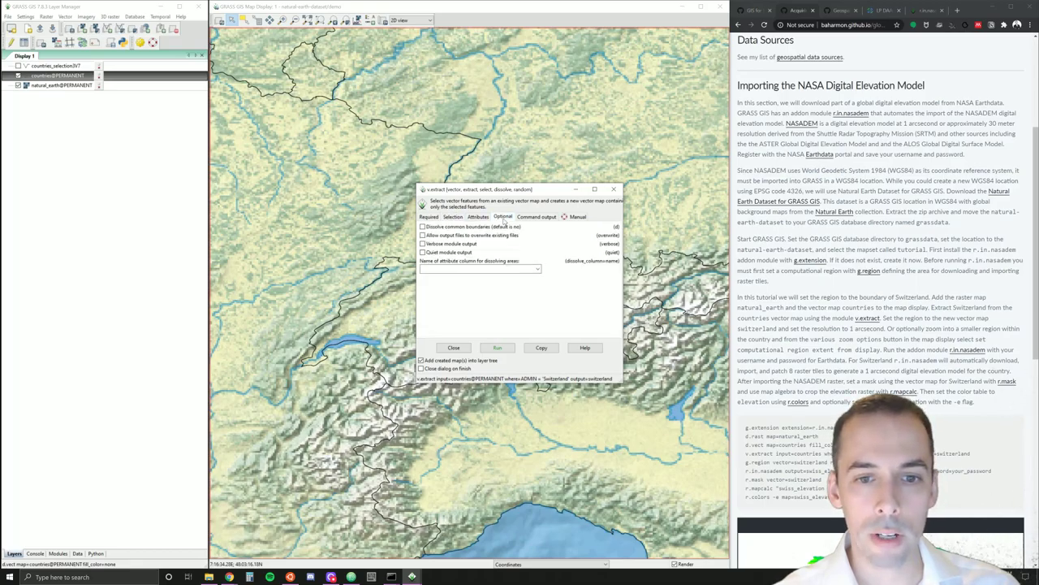
pyautogui.click(454, 235)
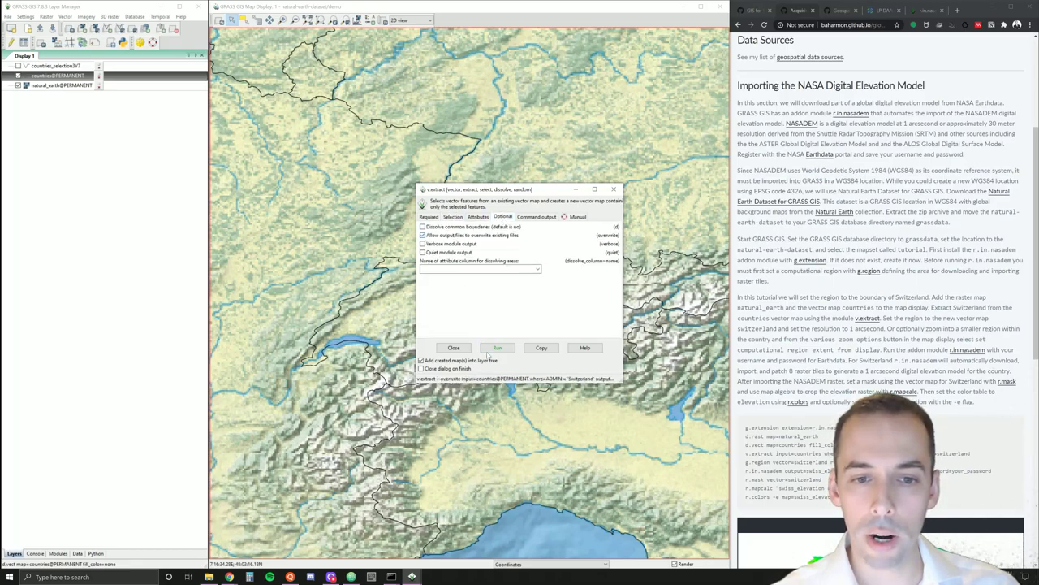
pyautogui.click(488, 351)
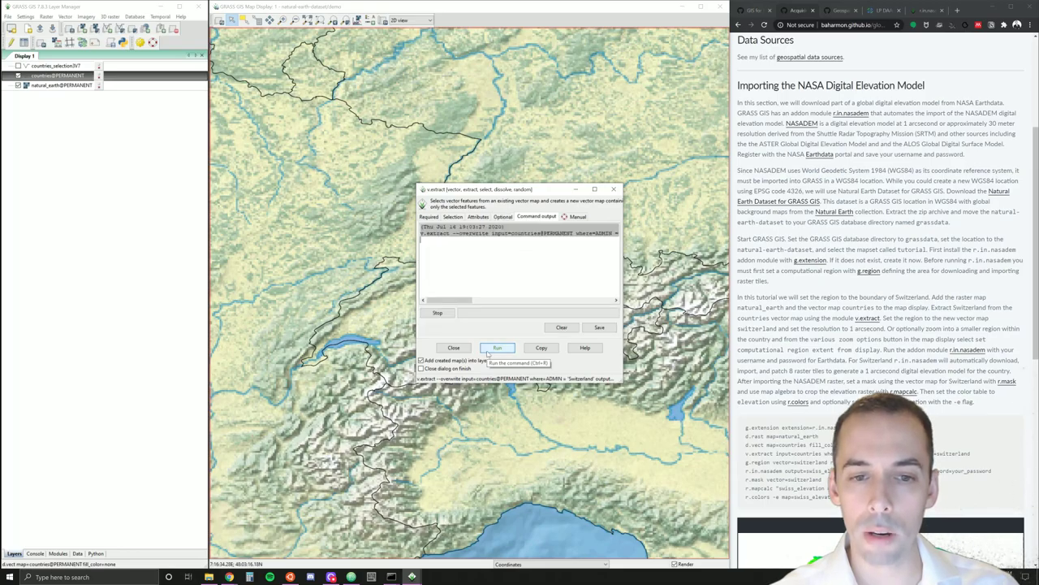
pyautogui.click(614, 189)
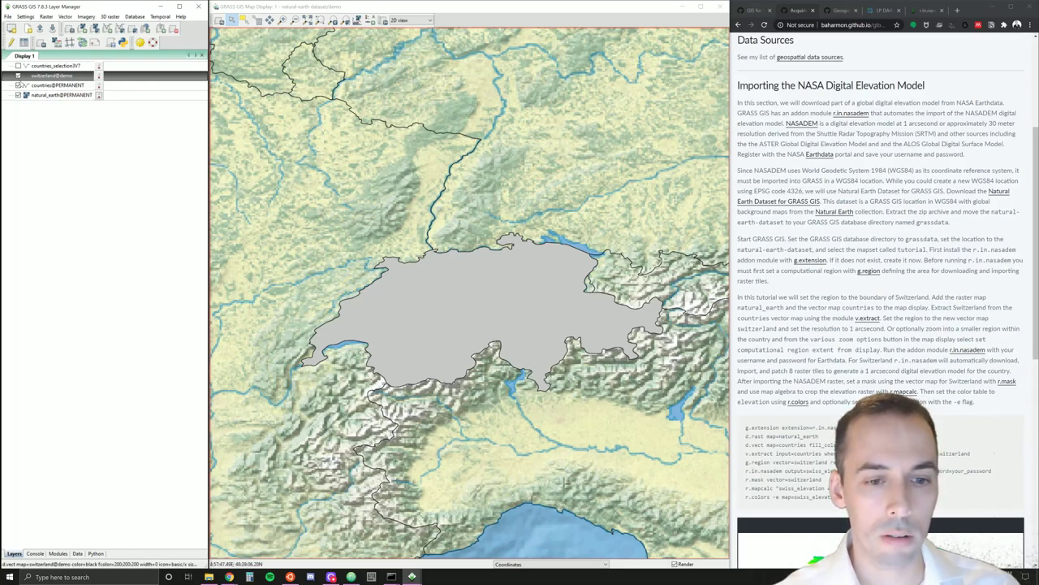
# Hide the countries layer and make the area fill of the switzerland layer transparent
pyautogui.click(18, 86)
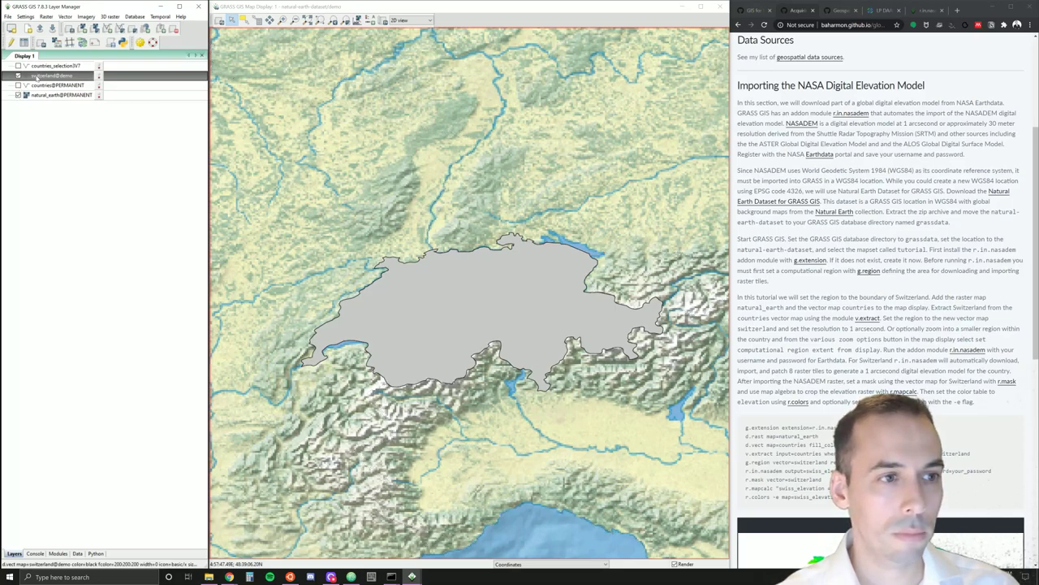
pyautogui.doubleClick(38, 77)
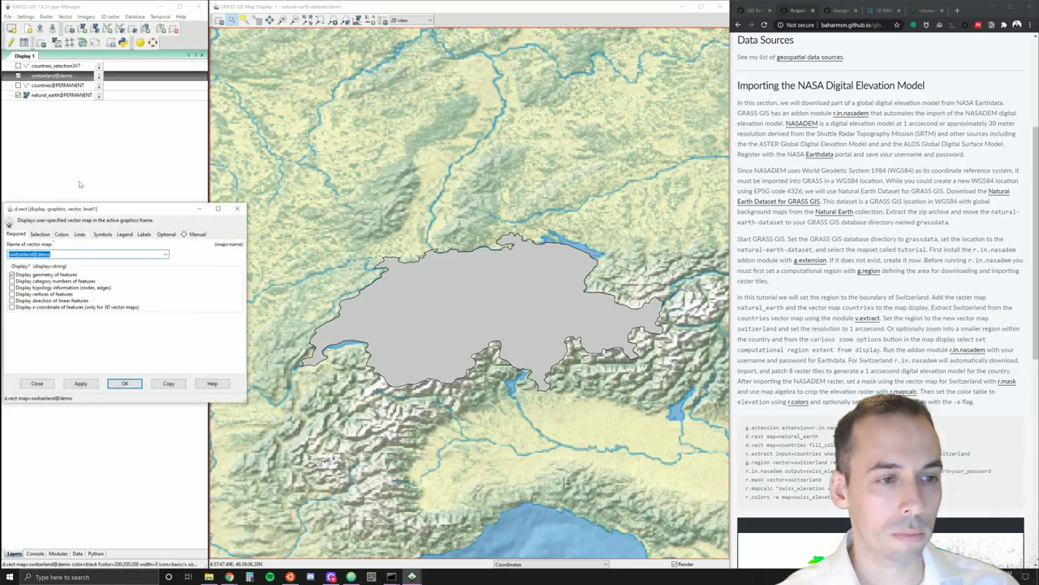
pyautogui.click(63, 233)
pyautogui.click(72, 285)
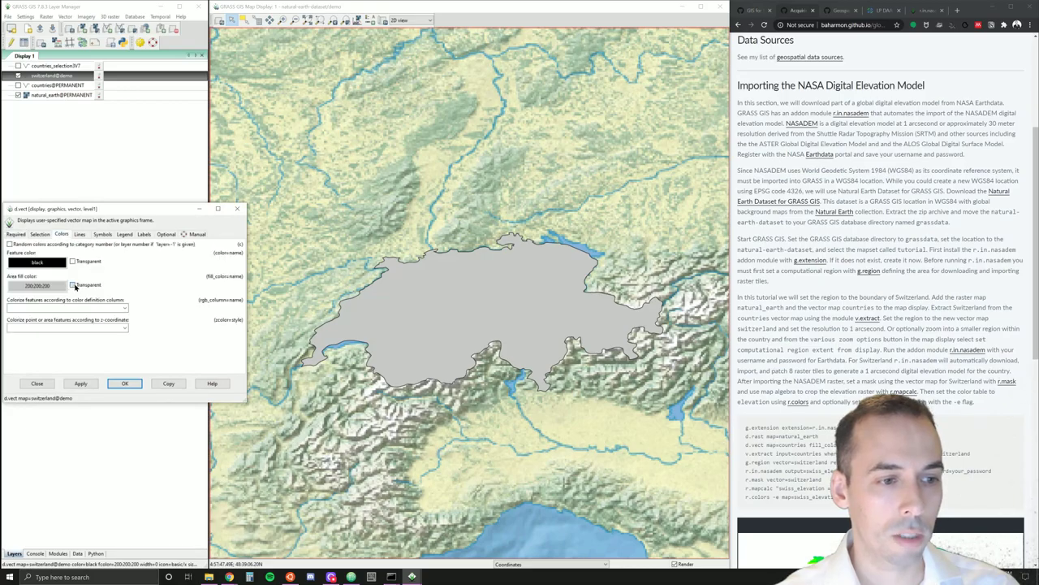
pyautogui.click(124, 383)
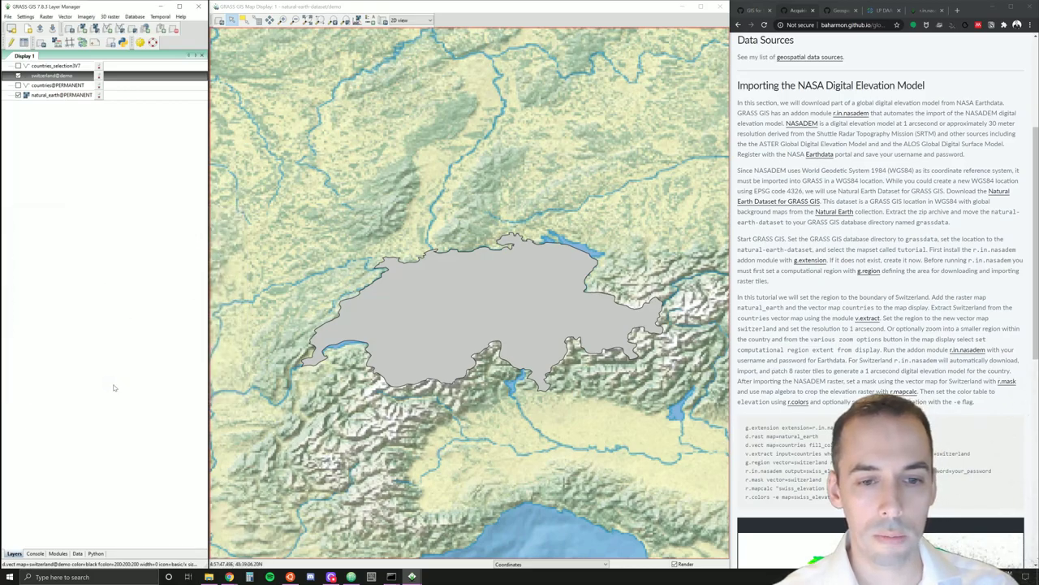
# Set the line width of the switzerland layer to 2 and apply the change
pyautogui.doubleClick(49, 78)
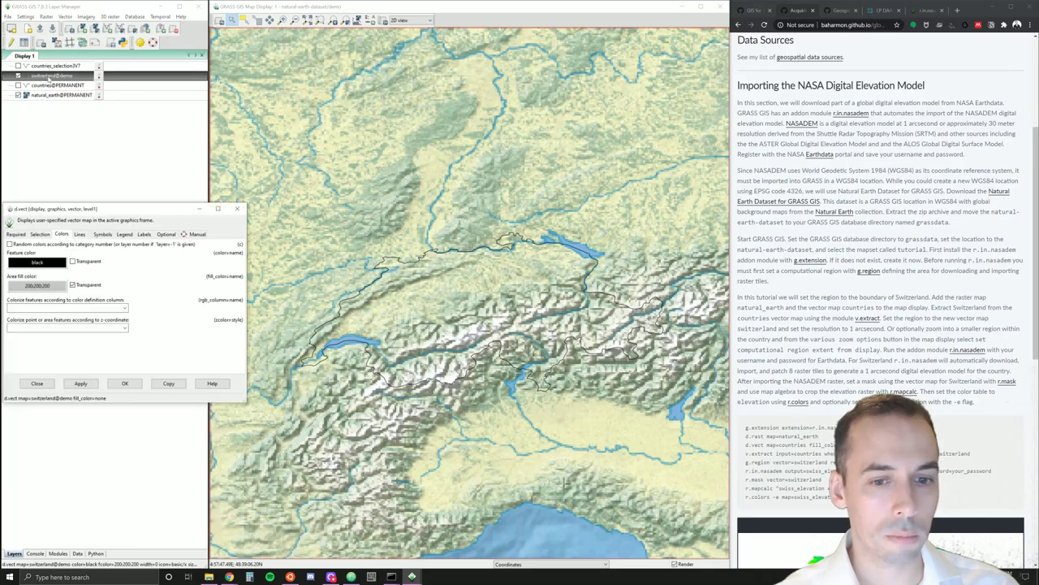
pyautogui.click(79, 234)
pyautogui.click(65, 251)
pyautogui.click(64, 251)
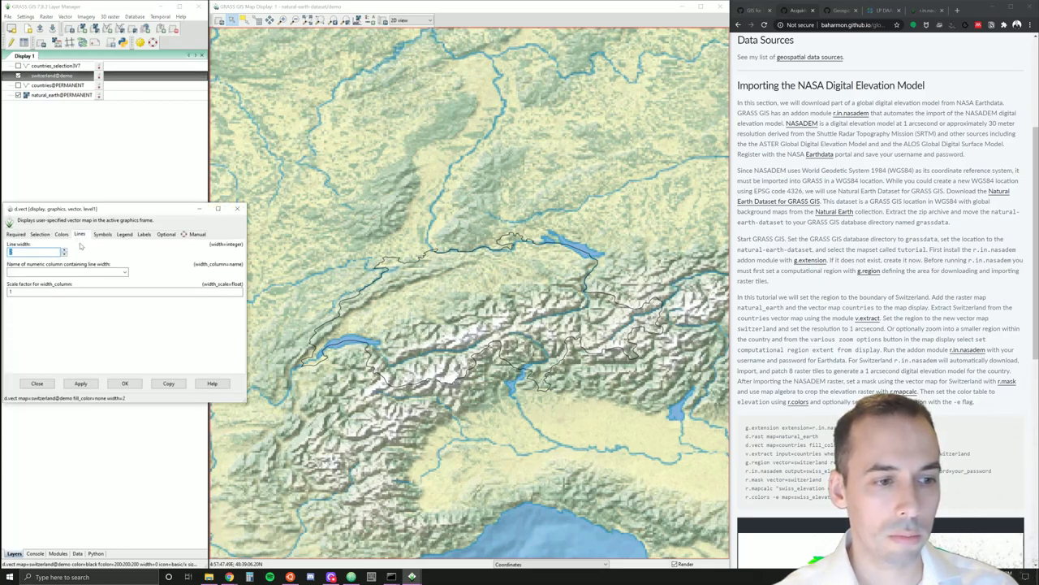
pyautogui.click(63, 252)
pyautogui.click(80, 382)
pyautogui.click(123, 384)
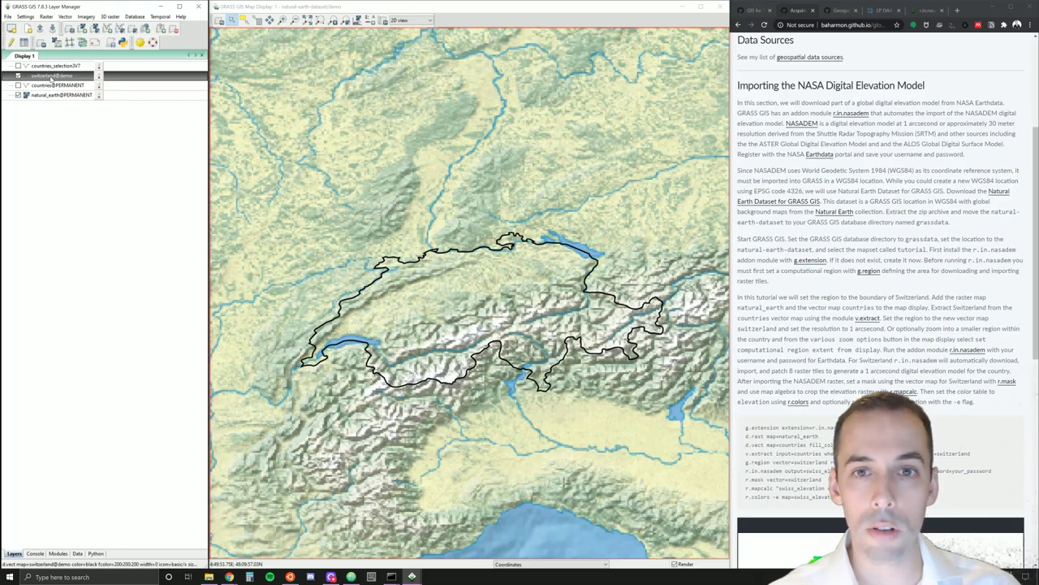
# Set the computational region from the switzerland vector map
pyautogui.rightClick(51, 78)
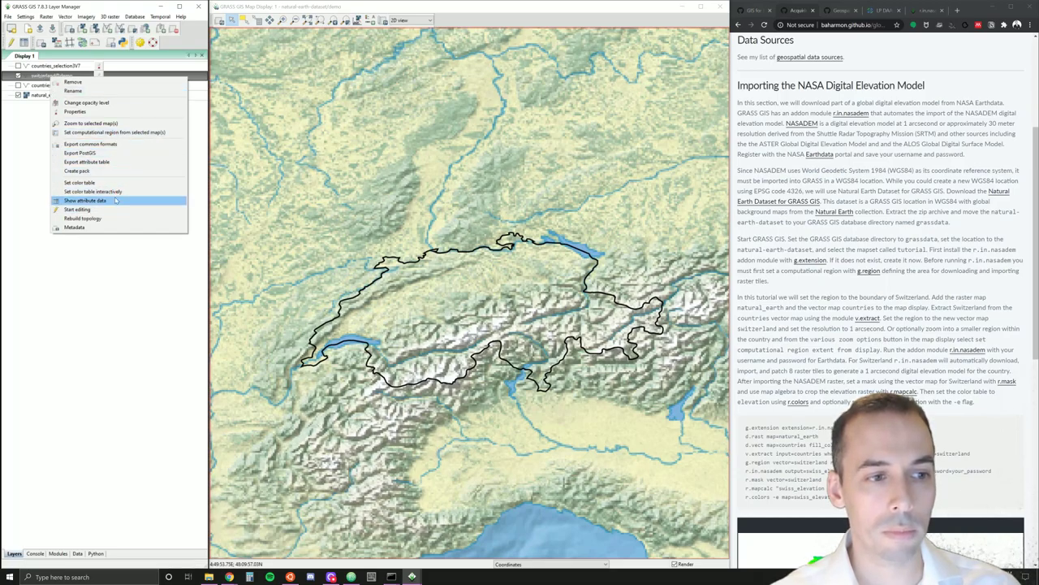
pyautogui.click(110, 136)
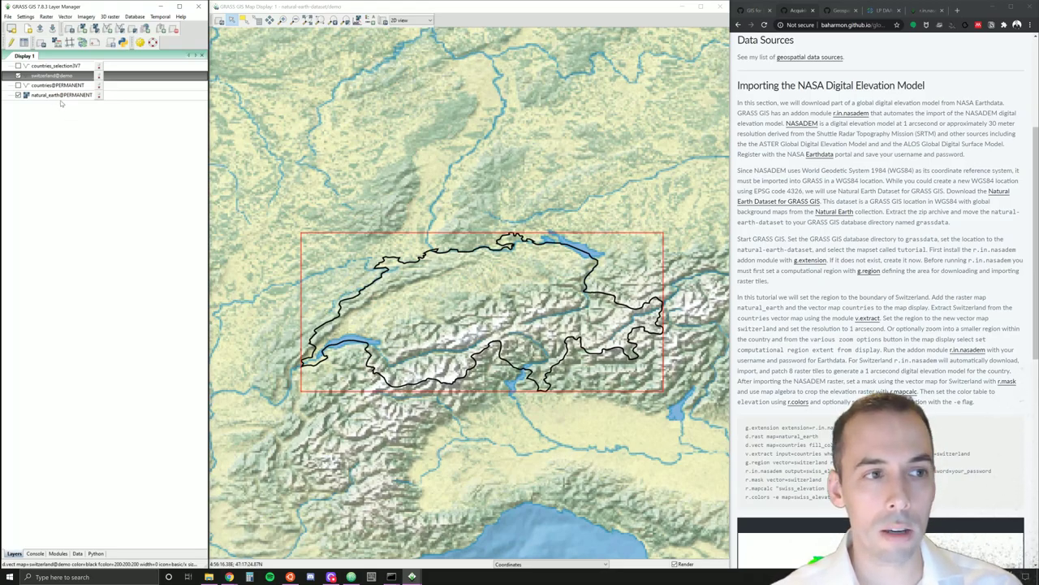
# Open the g.region module's dialog by running its command in the console
pyautogui.click(31, 17)
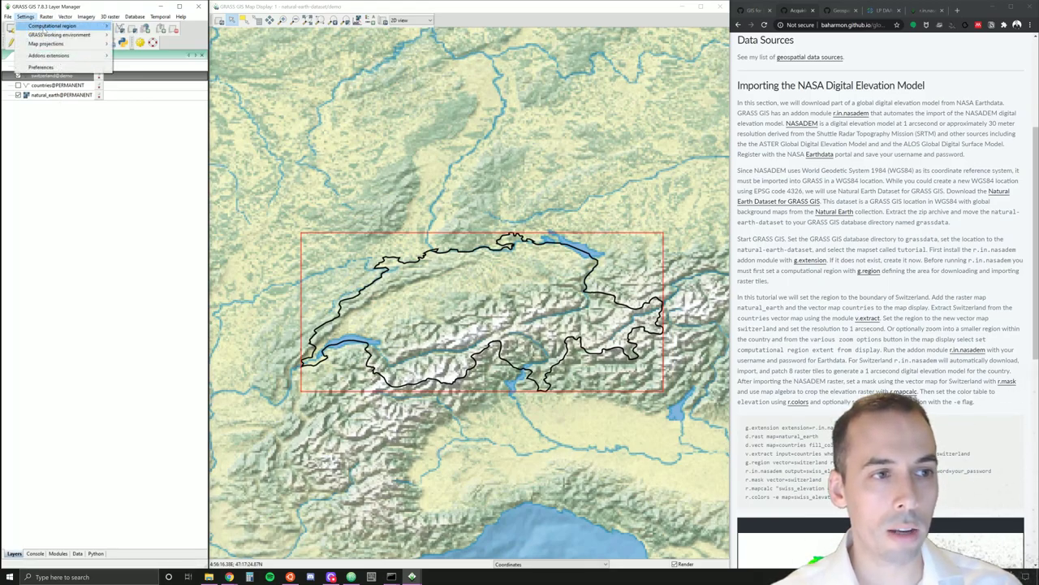
pyautogui.moveTo(49, 38)
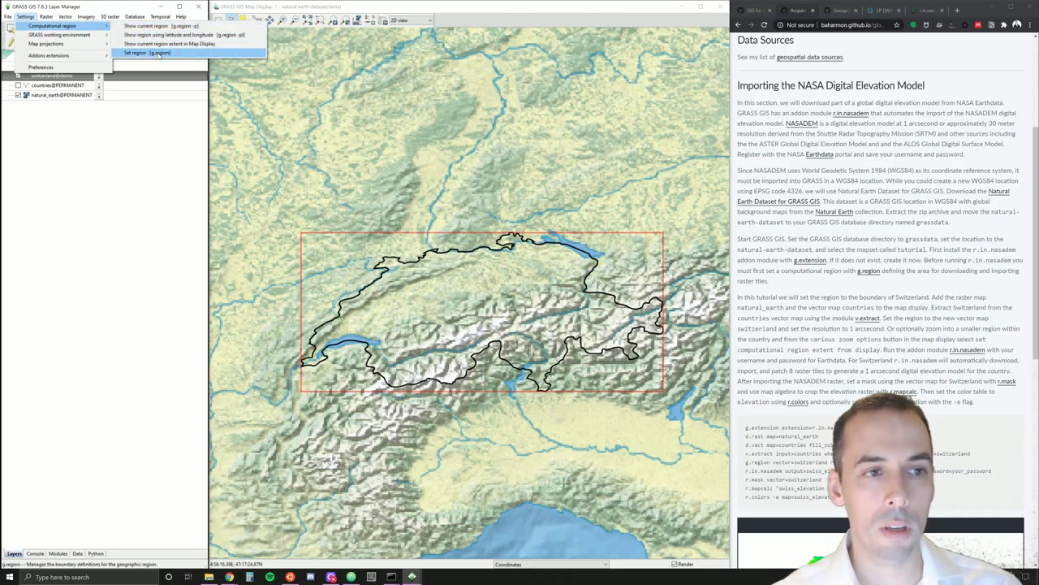
pyautogui.click(35, 553)
pyautogui.write('g.regiom')
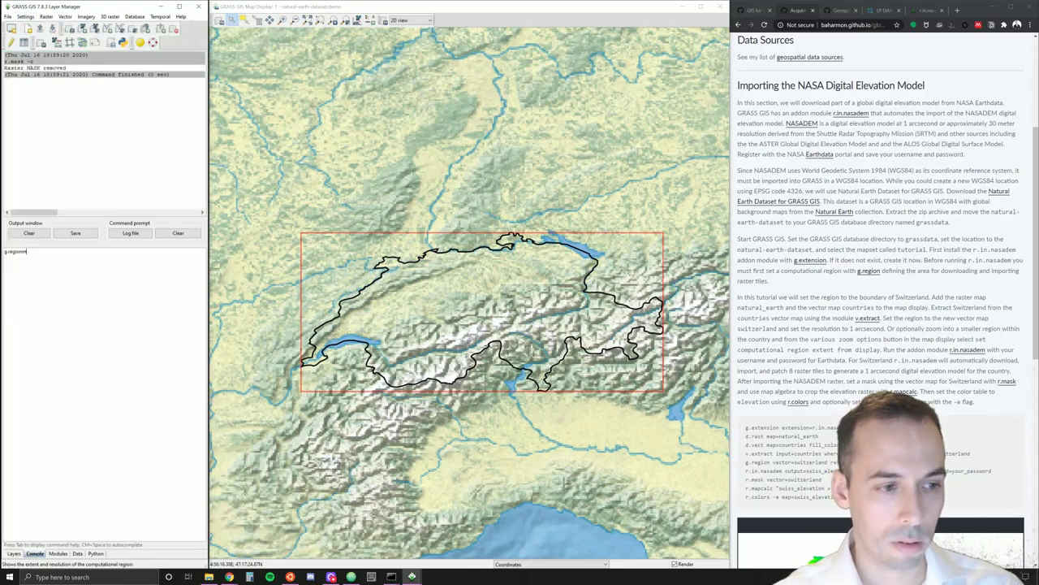
pyautogui.press('Return')
pyautogui.write('g')
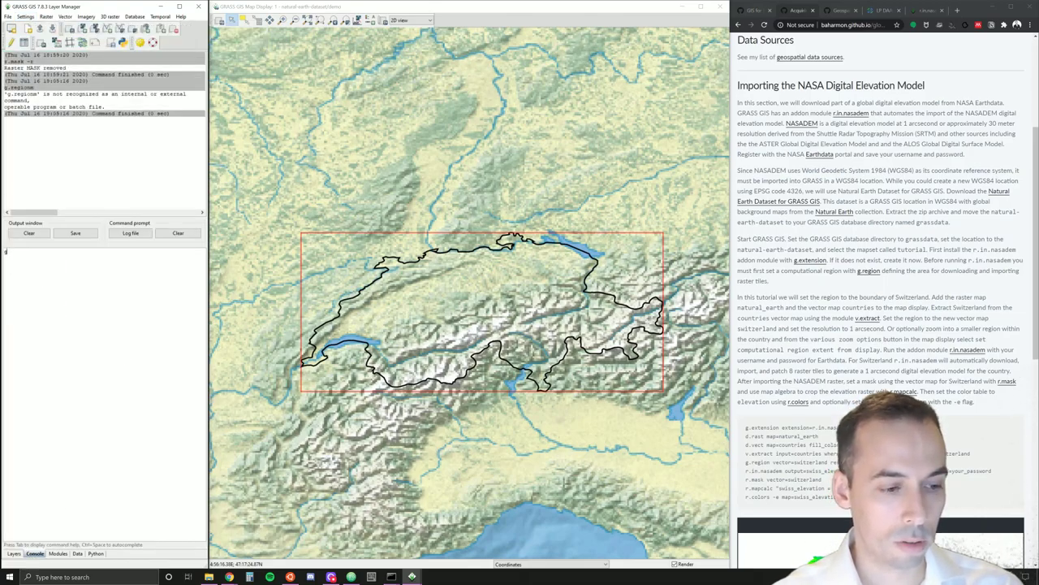
pyautogui.write('.region')
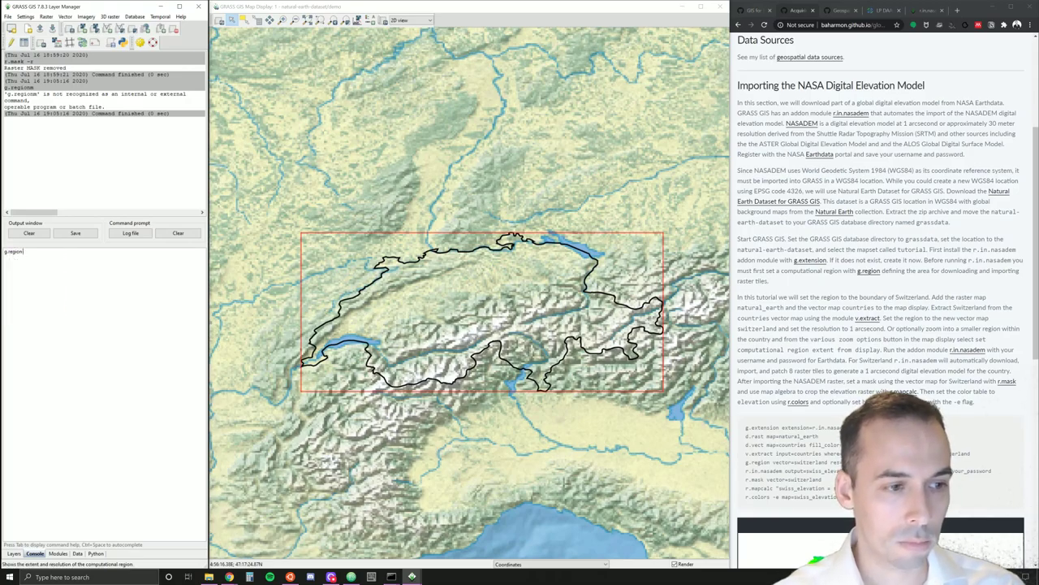
pyautogui.press('Return')
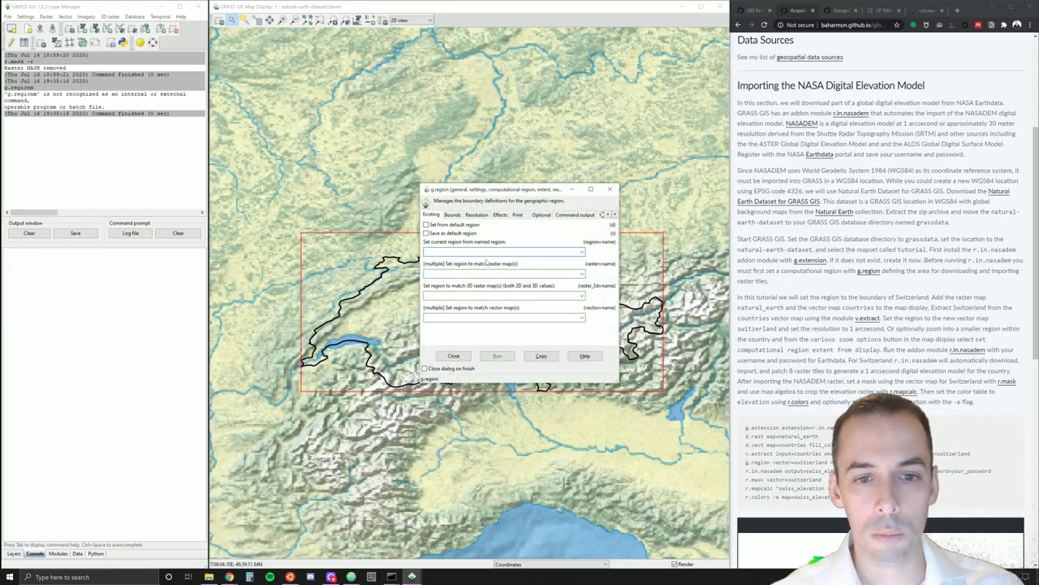
pyautogui.moveTo(484, 189); pyautogui.dragTo(429, 60)
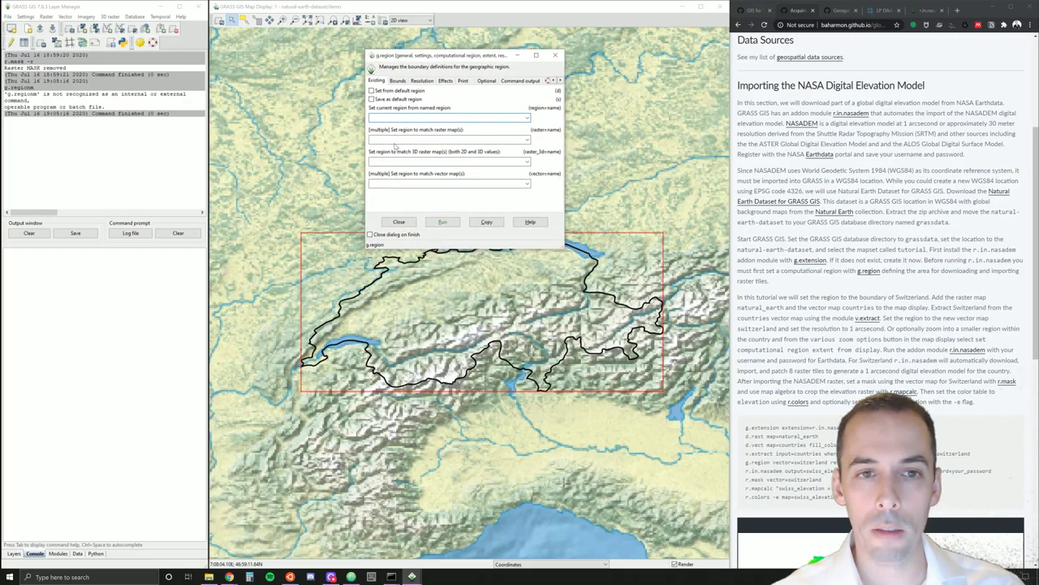
# Set the region to match the vector map switzerland in the g.region dialog
pyautogui.click(451, 183)
pyautogui.write('s')
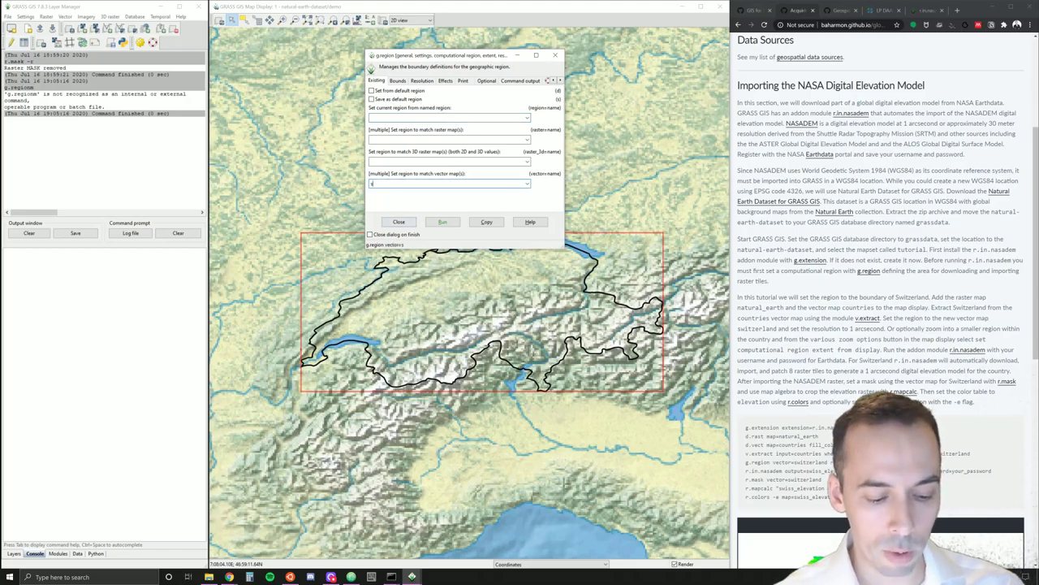
pyautogui.write('witzerland')
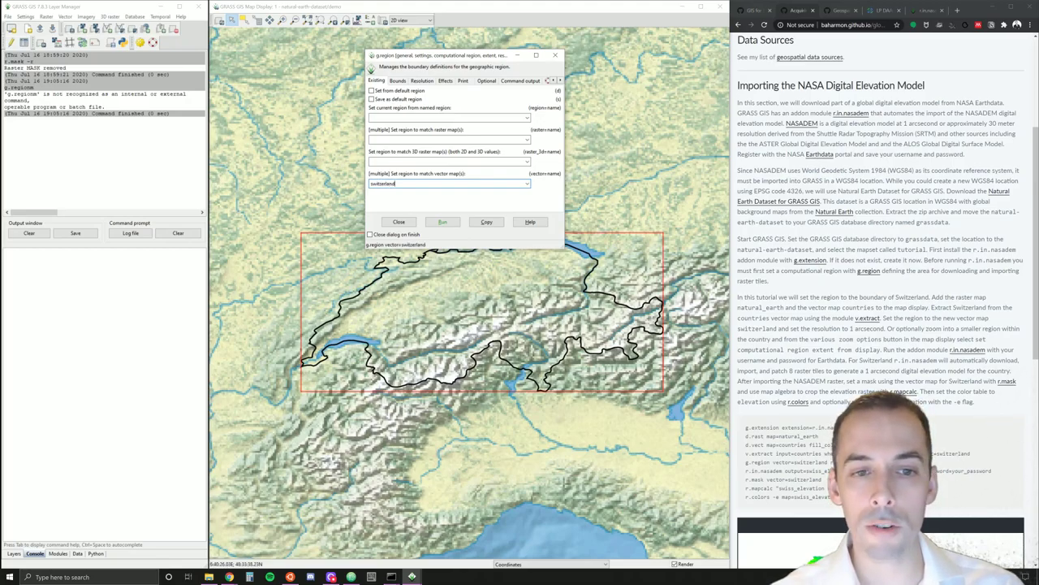
pyautogui.doubleClick(381, 184)
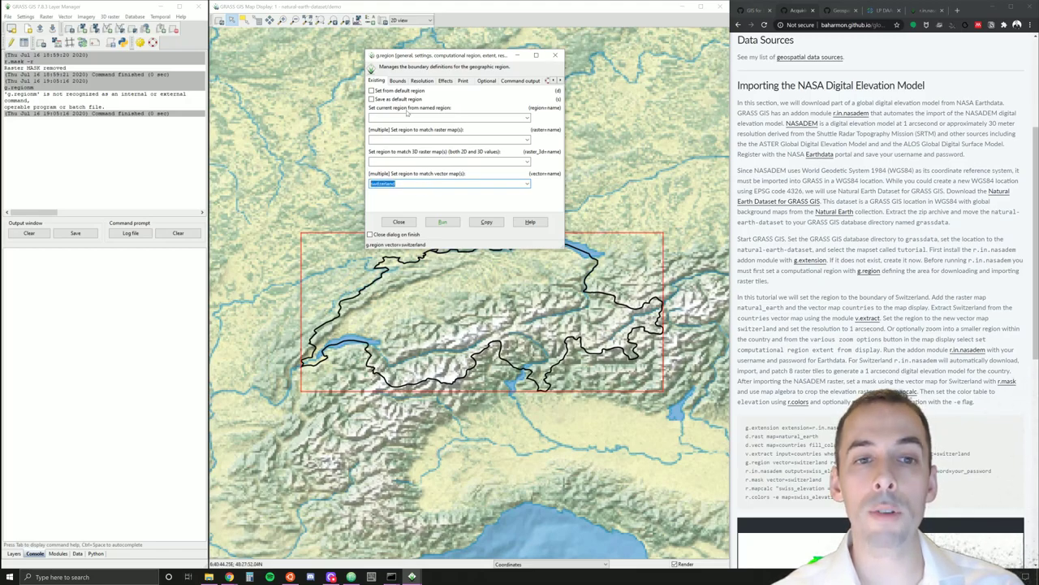
# Set the 2D grid resolution to 0:00:01, run g.region, and close its dialog
pyautogui.click(421, 82)
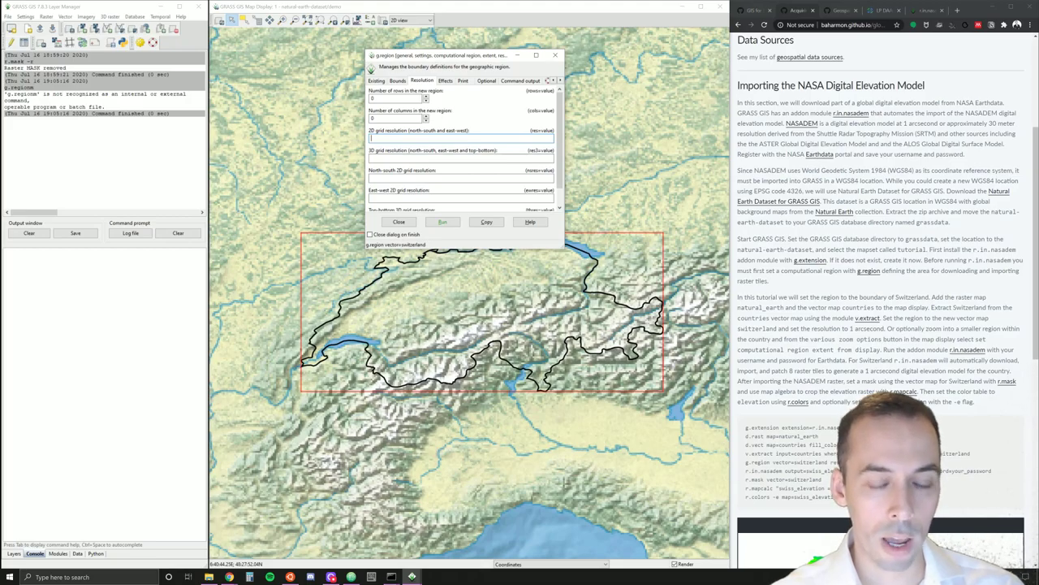
pyautogui.write('0:00:01')
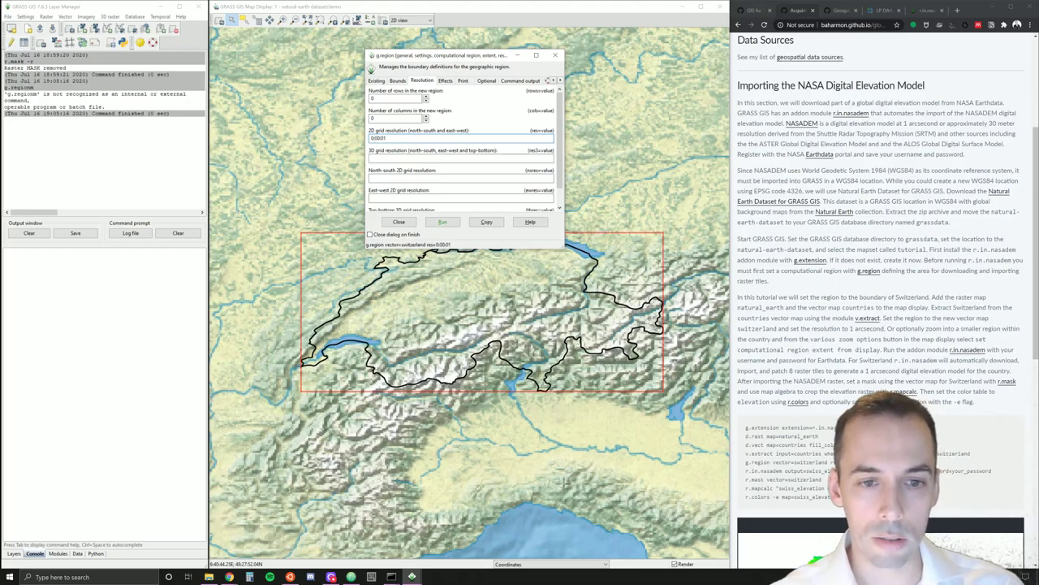
pyautogui.click(444, 221)
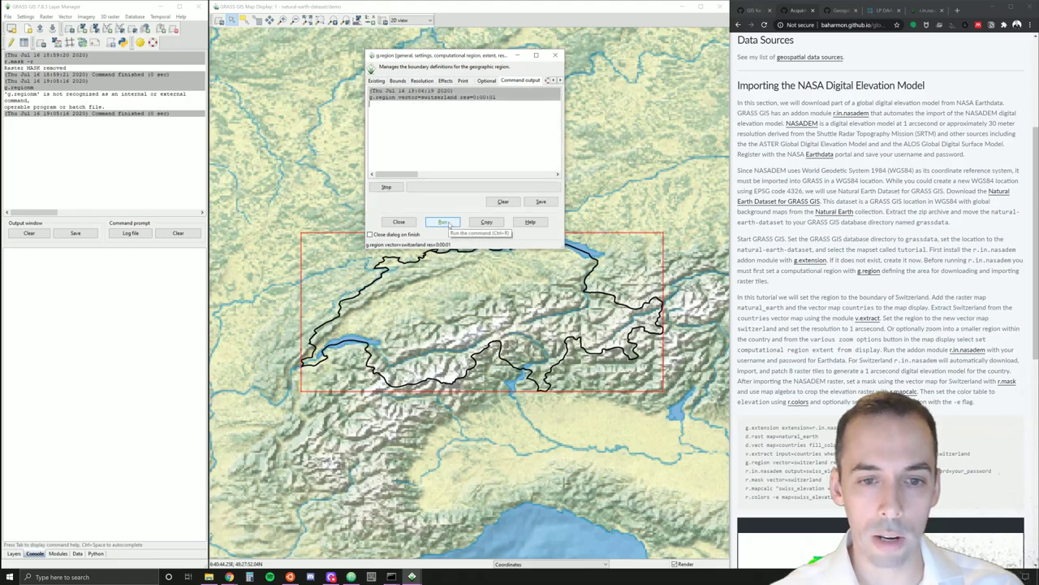
pyautogui.click(554, 56)
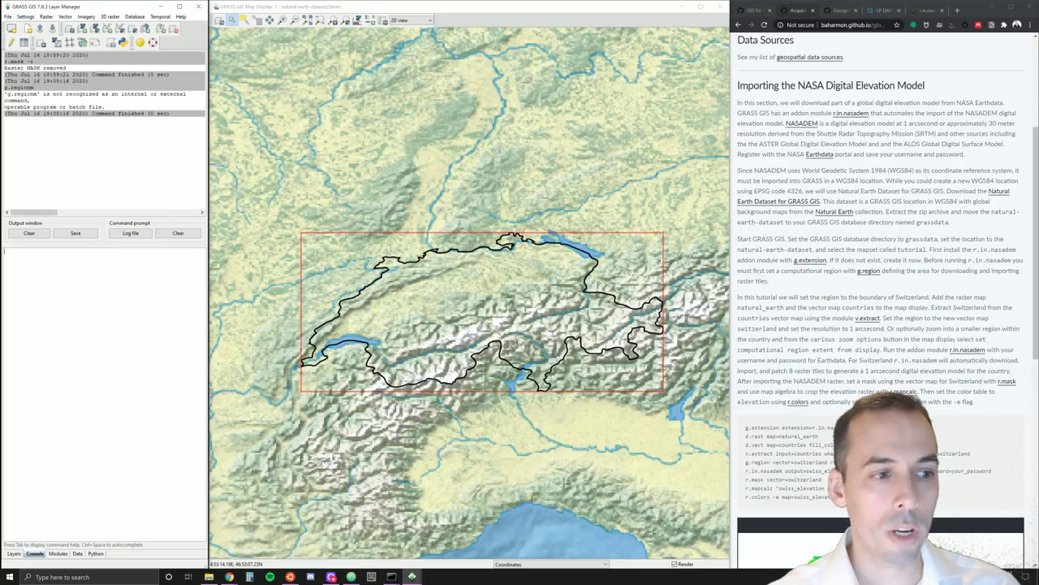
# Write the command g.extension extension=r.in.nasadem in the console without running it
pyautogui.write('g.extension')
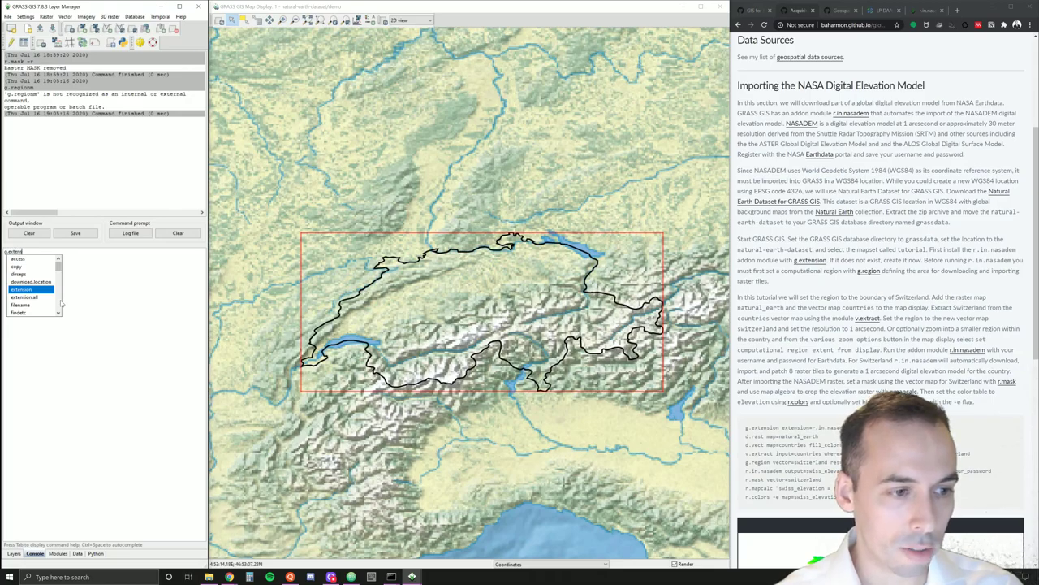
pyautogui.write(' extensio')
pyautogui.write('n=')
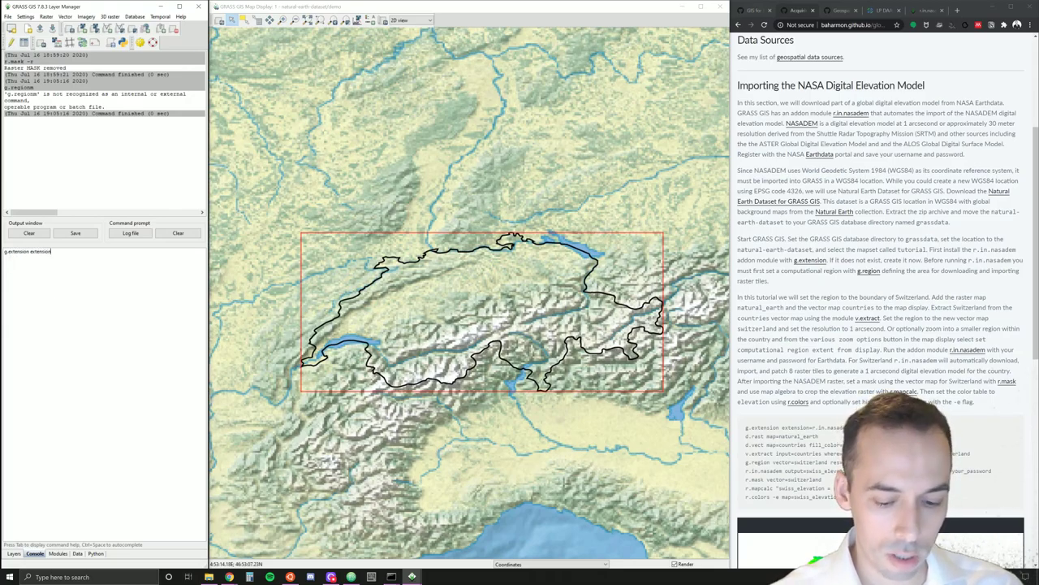
pyautogui.write('r.in.nasadem')
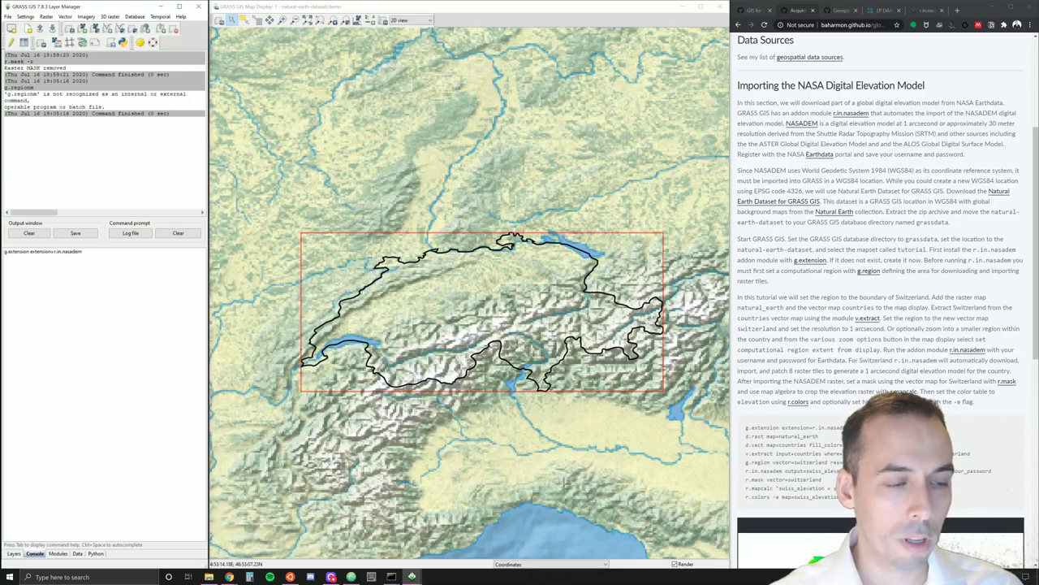
# Open the installer for GRASS addon extensions and expand the raster group
pyautogui.click(33, 18)
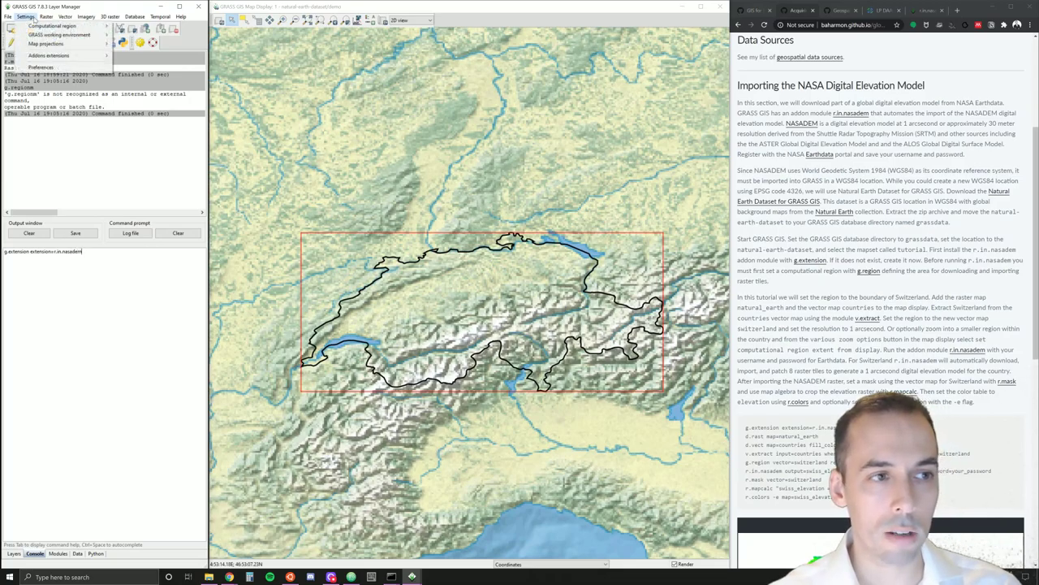
pyautogui.moveTo(45, 34)
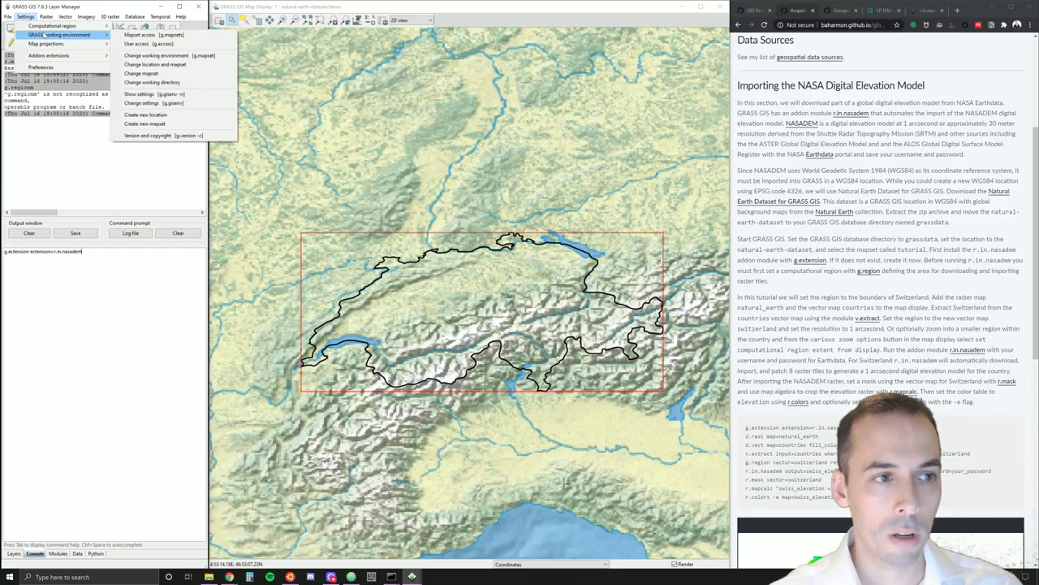
pyautogui.moveTo(62, 55)
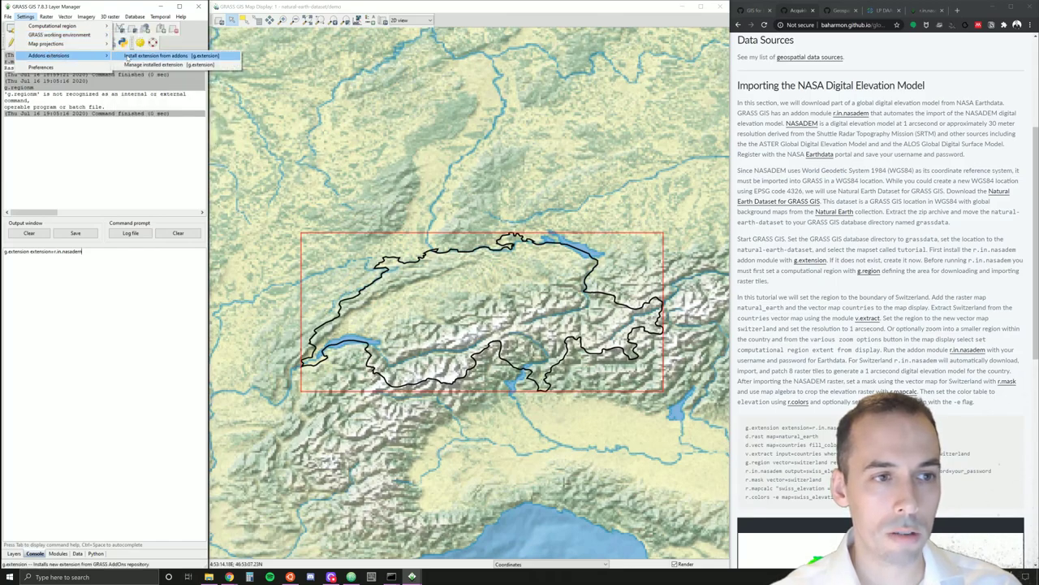
pyautogui.click(154, 55)
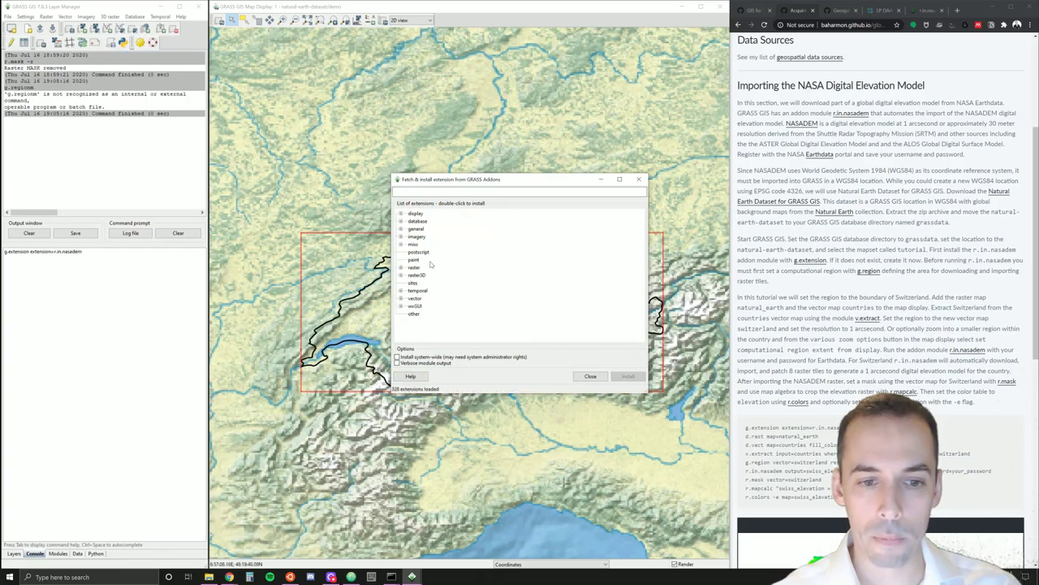
pyautogui.click(402, 268)
pyautogui.click(428, 190)
pyautogui.moveTo(449, 186); pyautogui.dragTo(435, 118)
# Locate r.in.nasadem among the raster extensions, select it, and close the installer without installing
pyautogui.scroll(-8, 455, 179)
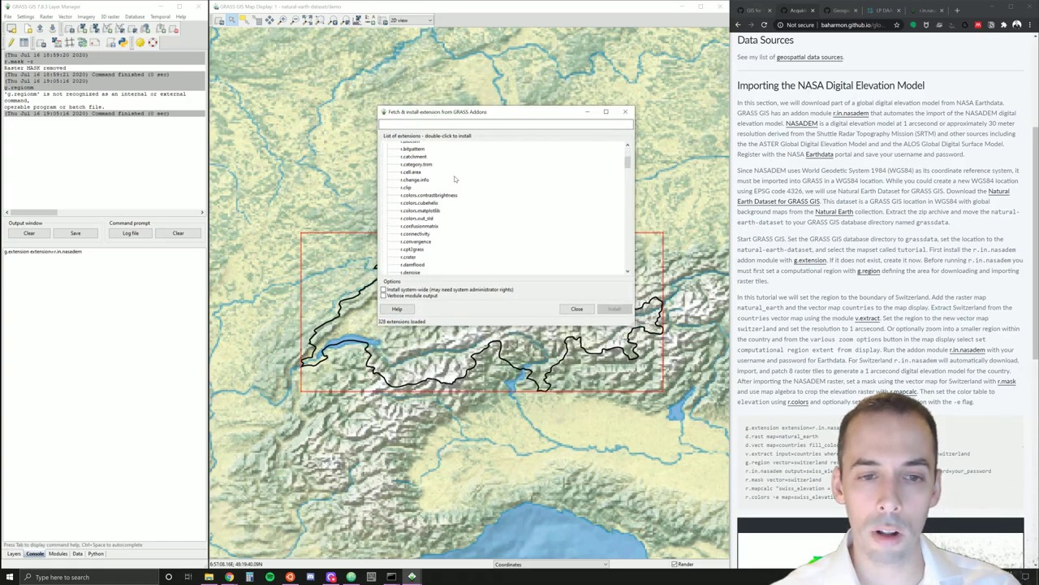
pyautogui.scroll(-4, 455, 179)
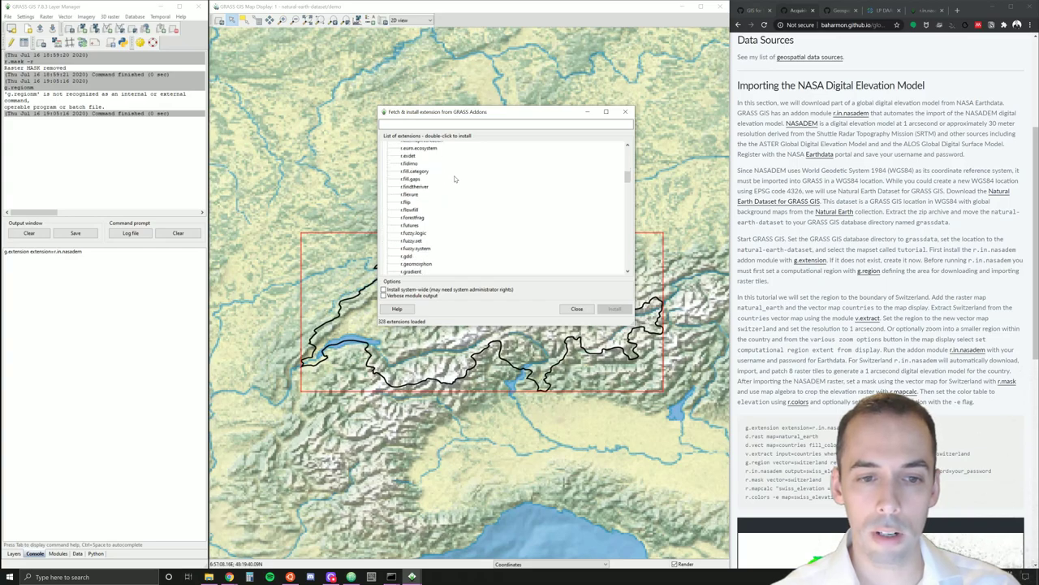
pyautogui.scroll(-2, 455, 179)
pyautogui.scroll(-3, 455, 177)
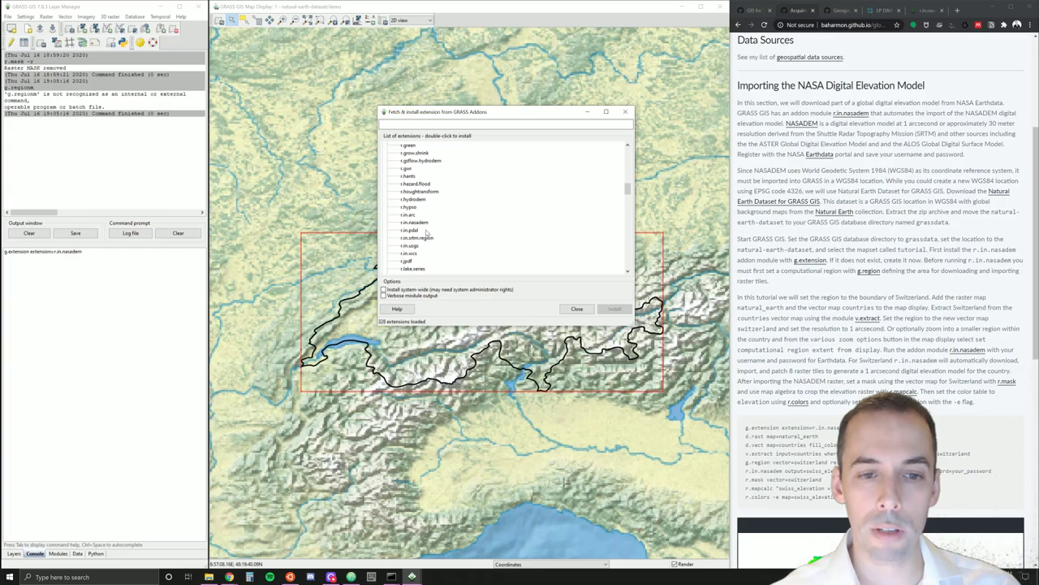
pyautogui.click(415, 224)
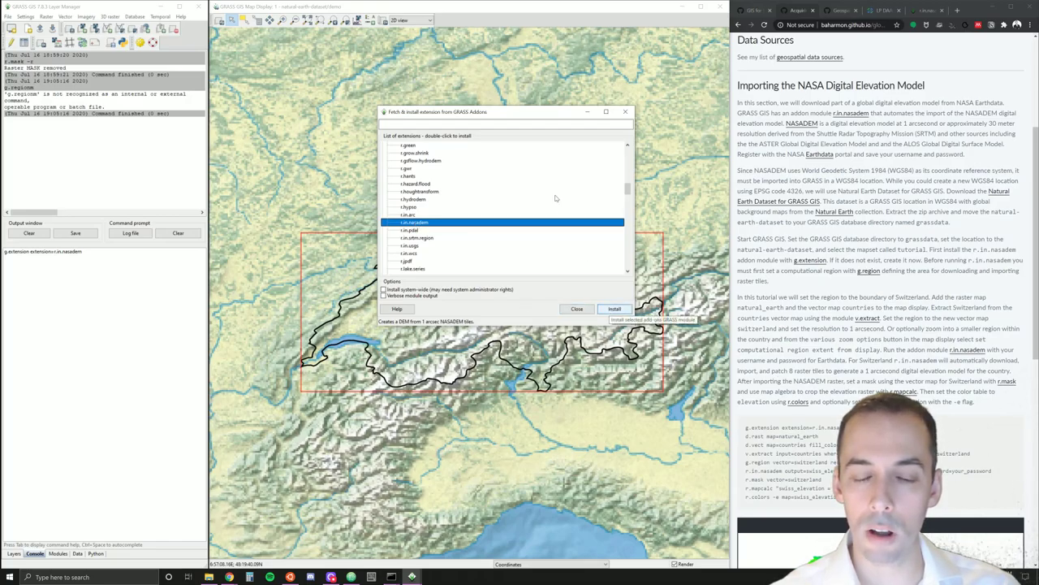
pyautogui.click(625, 113)
# Replace the console command with r.in.nasadem and run it to open the module's dialog
pyautogui.moveTo(82, 251); pyautogui.dragTo(4, 251)
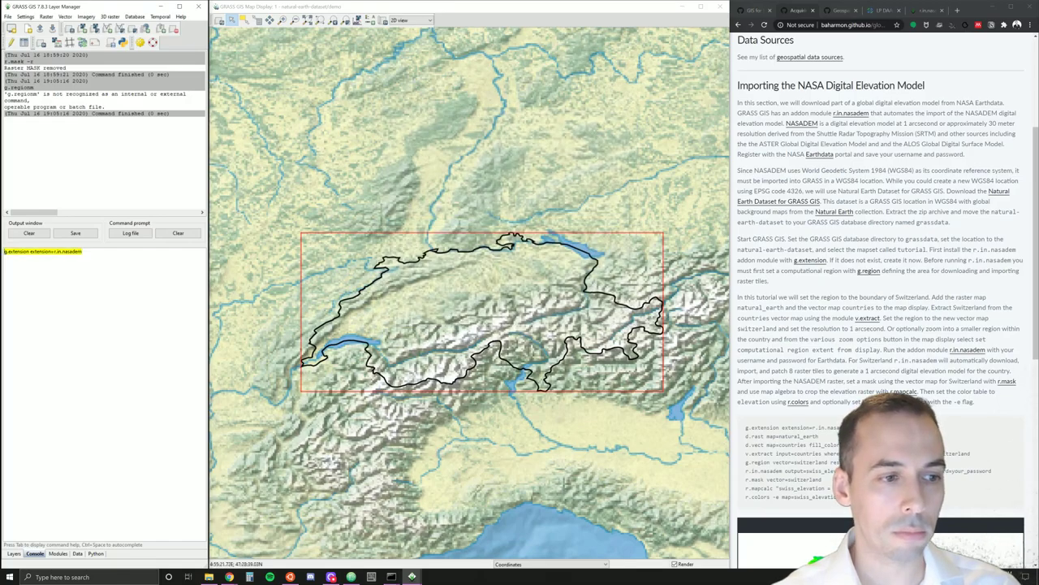
pyautogui.write('r.in.')
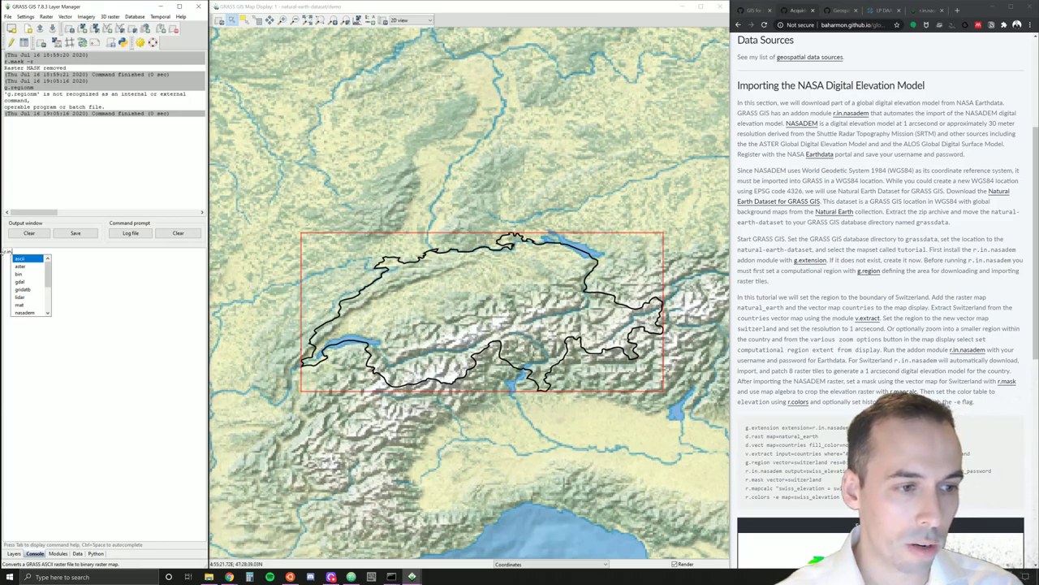
pyautogui.click(24, 313)
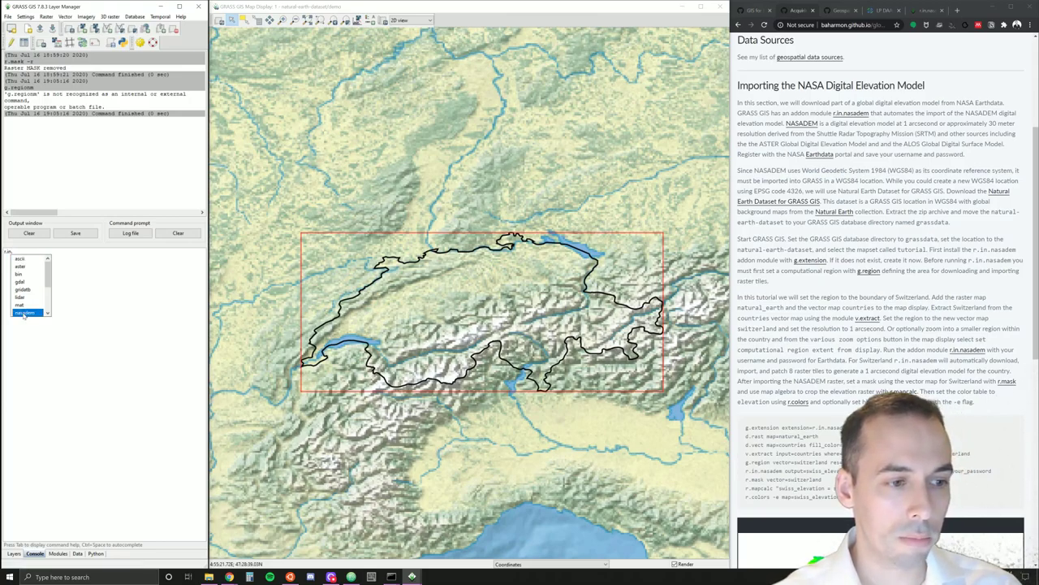
pyautogui.write('sadem')
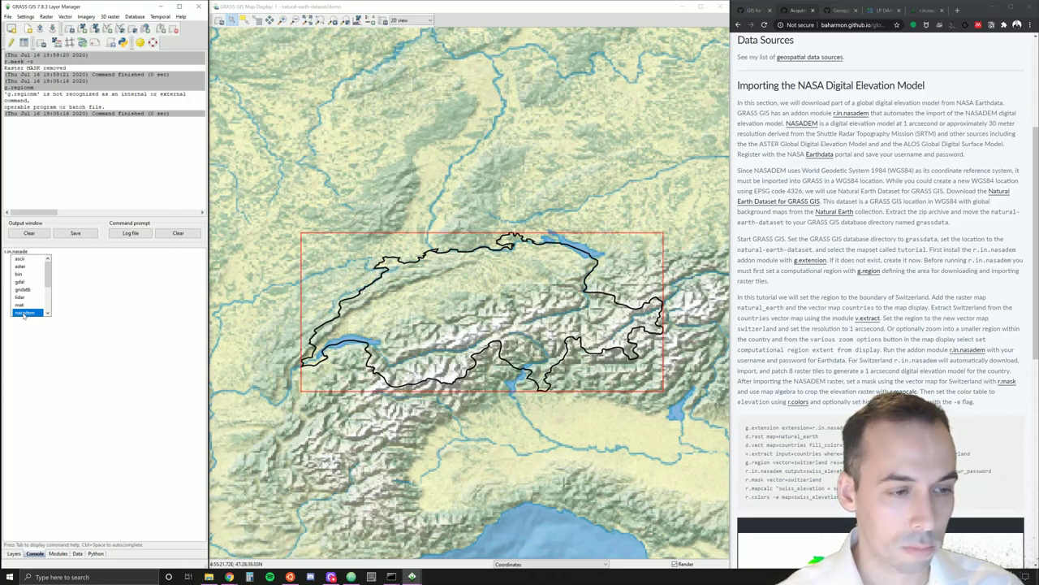
pyautogui.press('Return')
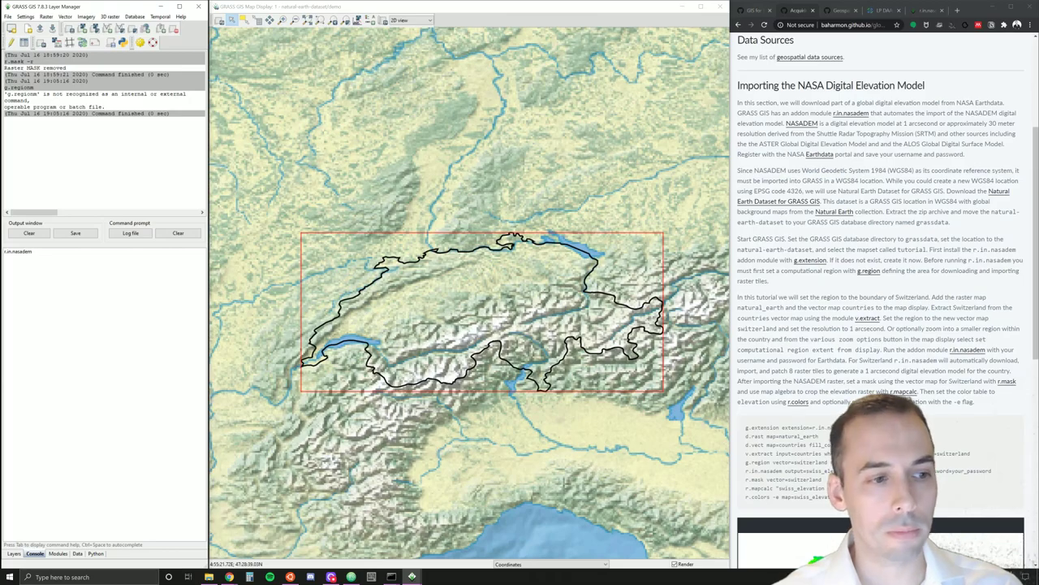
pyautogui.press('Return')
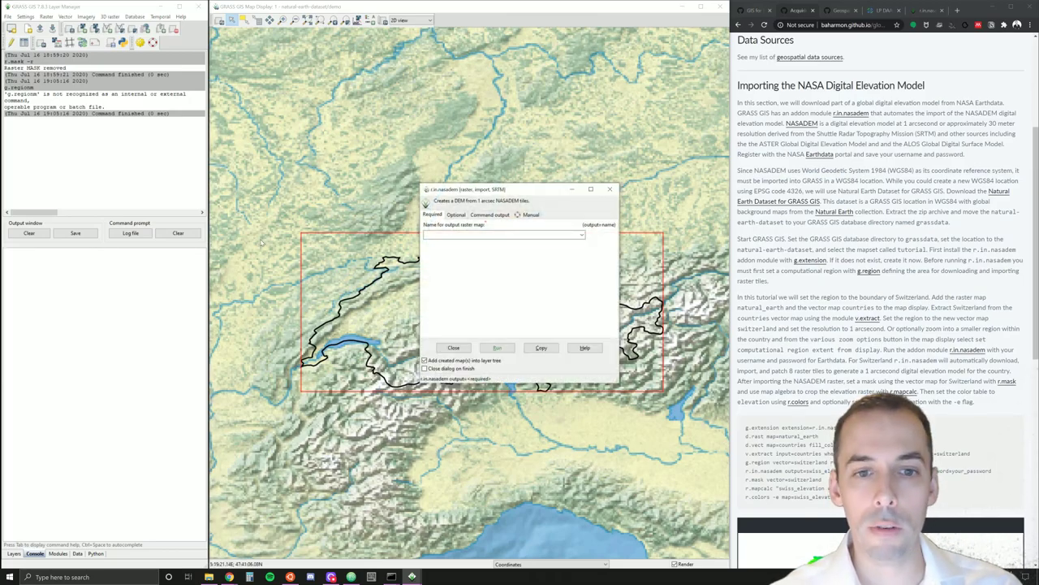
pyautogui.moveTo(432, 190); pyautogui.dragTo(325, 131)
# Enter the r.in.nasadem command again in the console, adding the --u option
pyautogui.click(5, 250)
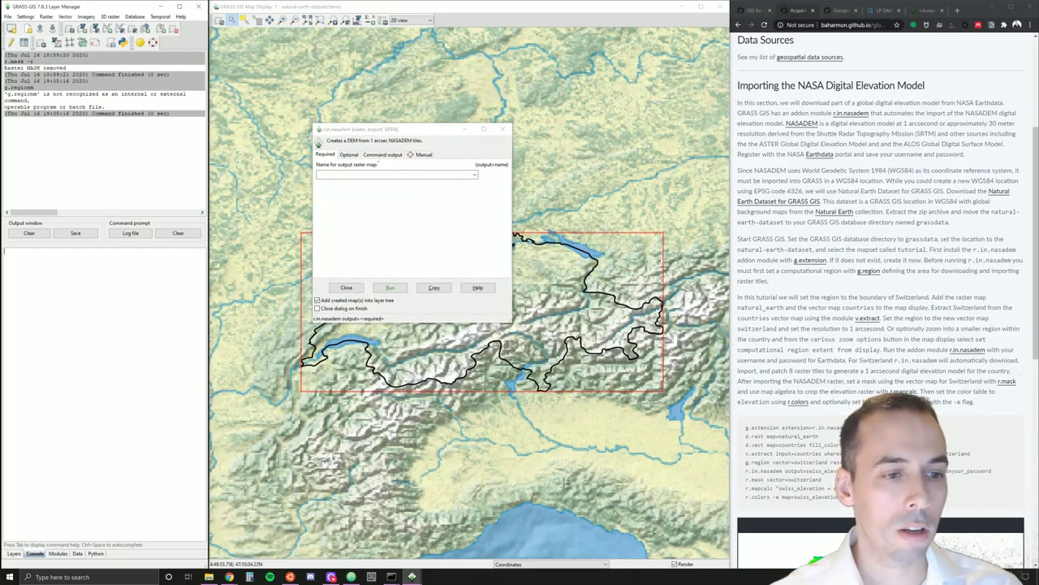
pyautogui.write('r.in.')
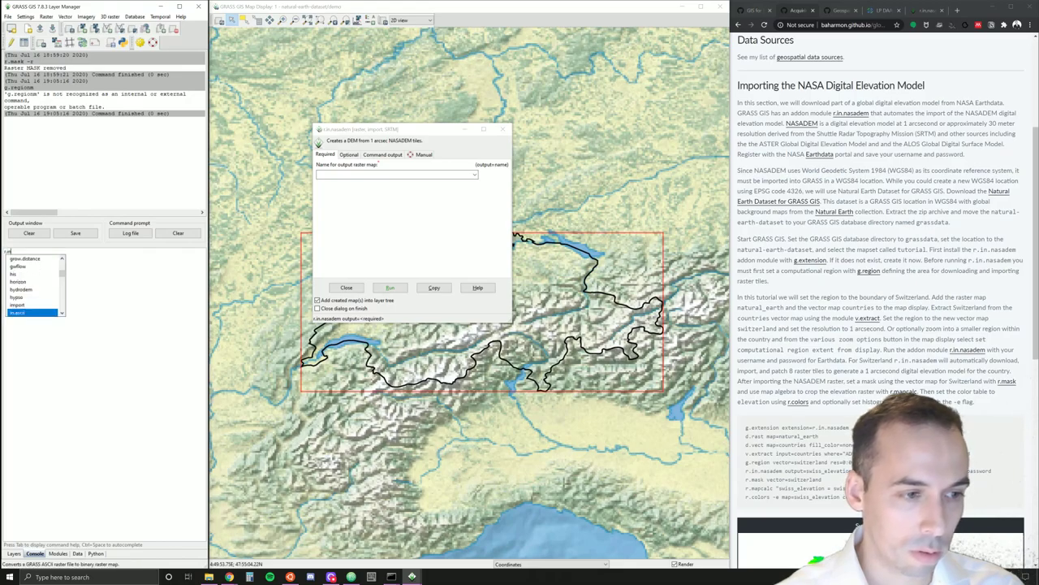
pyautogui.write('nasadem')
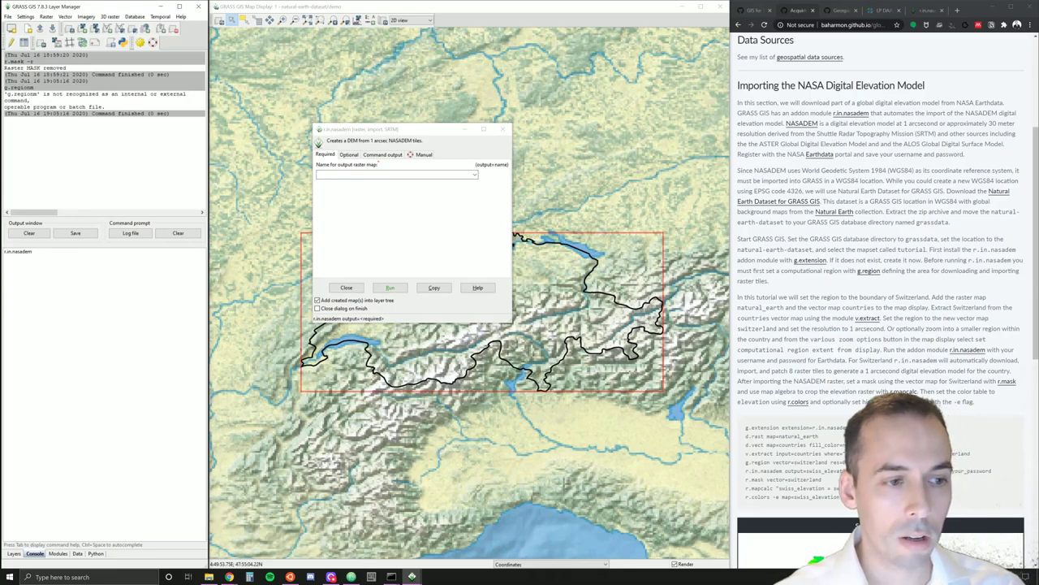
pyautogui.write(' --u')
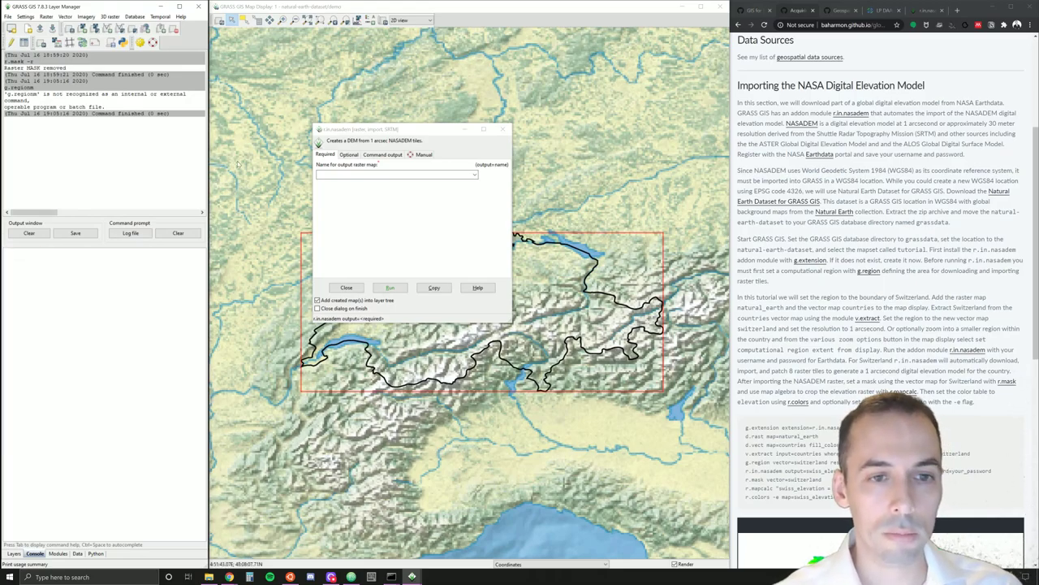
# Set the r.in.nasadem output raster map name to swiss_elevation
pyautogui.click(321, 130)
pyautogui.click(368, 129)
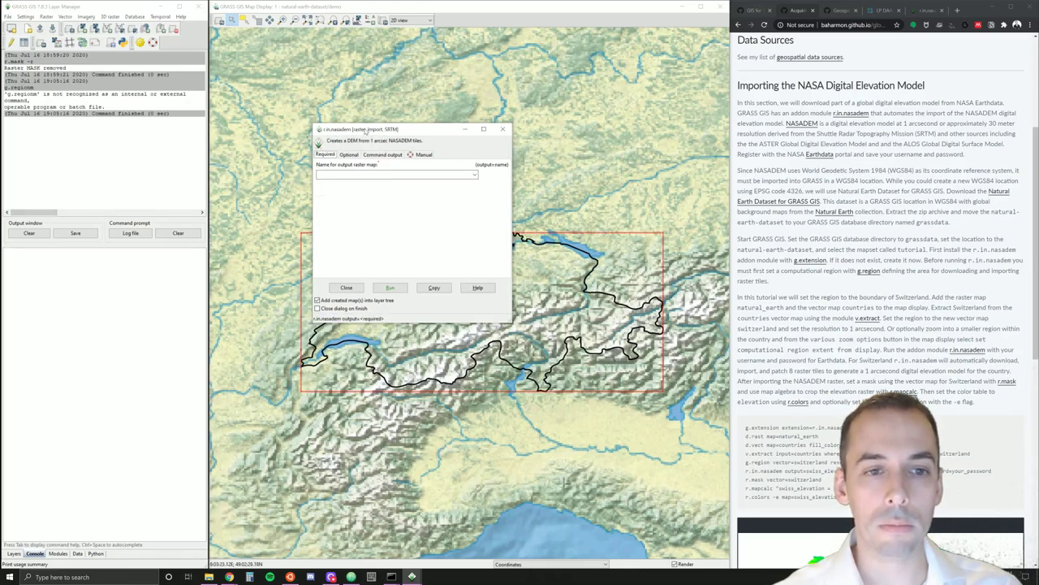
pyautogui.moveTo(390, 132); pyautogui.dragTo(335, 78)
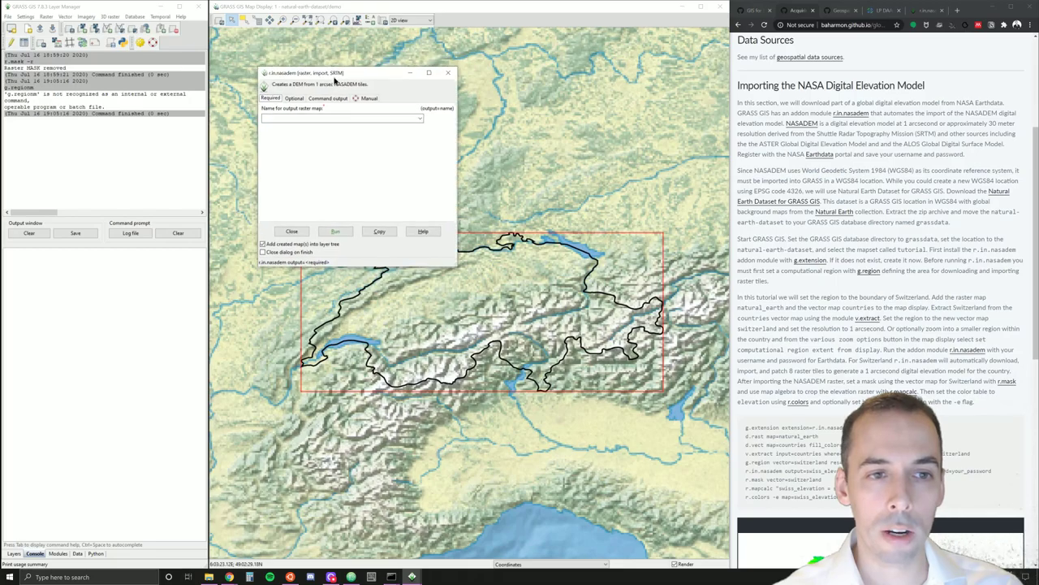
pyautogui.click(420, 119)
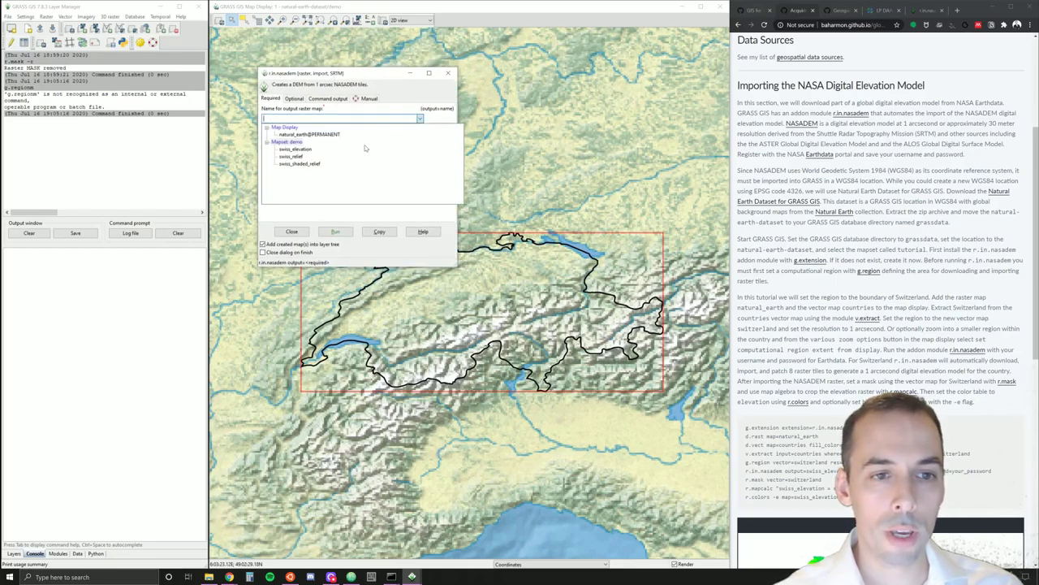
pyautogui.click(420, 119)
pyautogui.write('swiss_elevation')
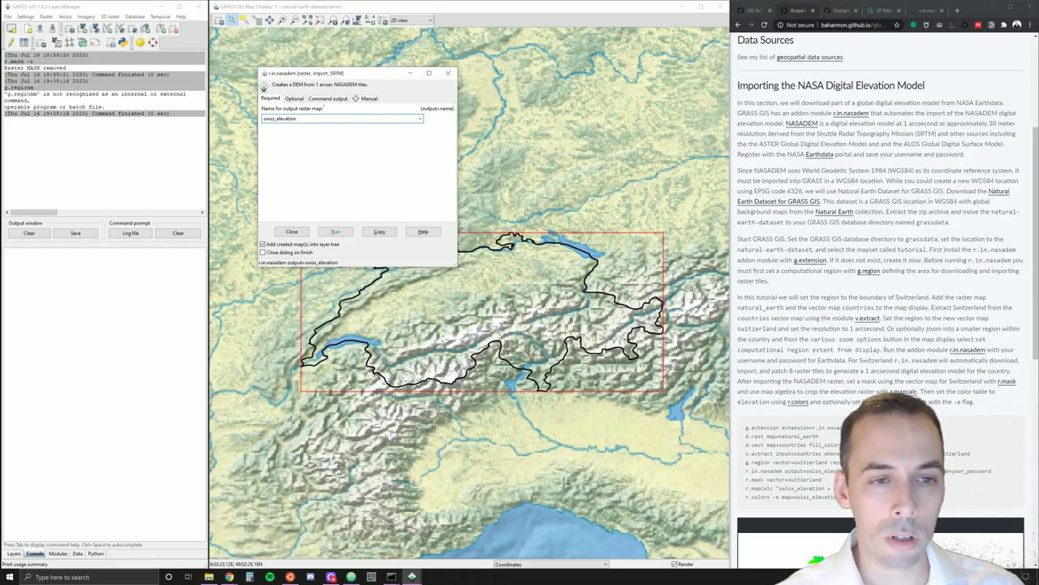
# Enlarge the r.in.nasadem dialog's optional settings and enter the username and password for authentication
pyautogui.click(296, 99)
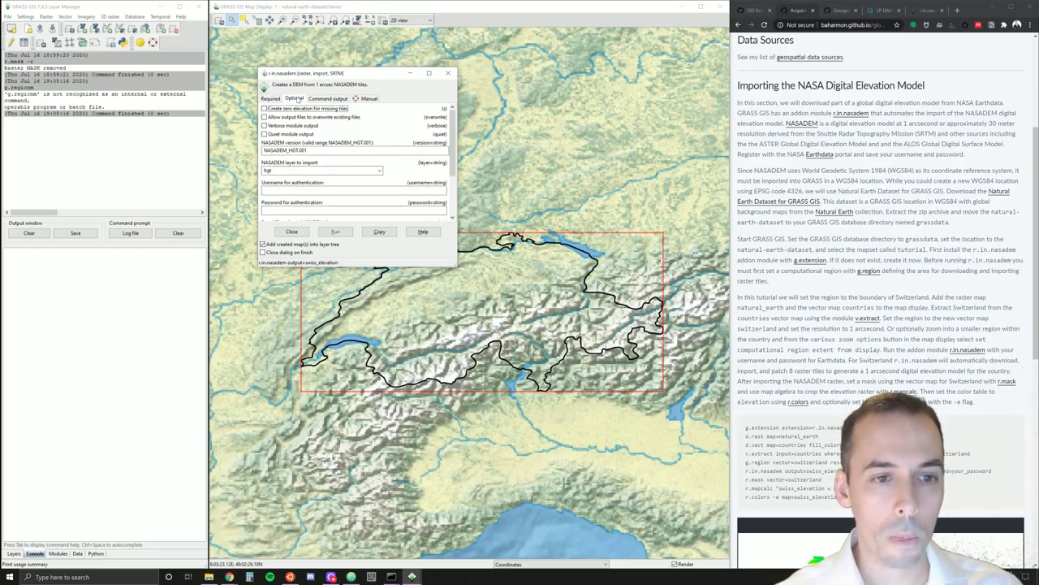
pyautogui.moveTo(455, 267); pyautogui.dragTo(509, 367)
pyautogui.click(366, 190)
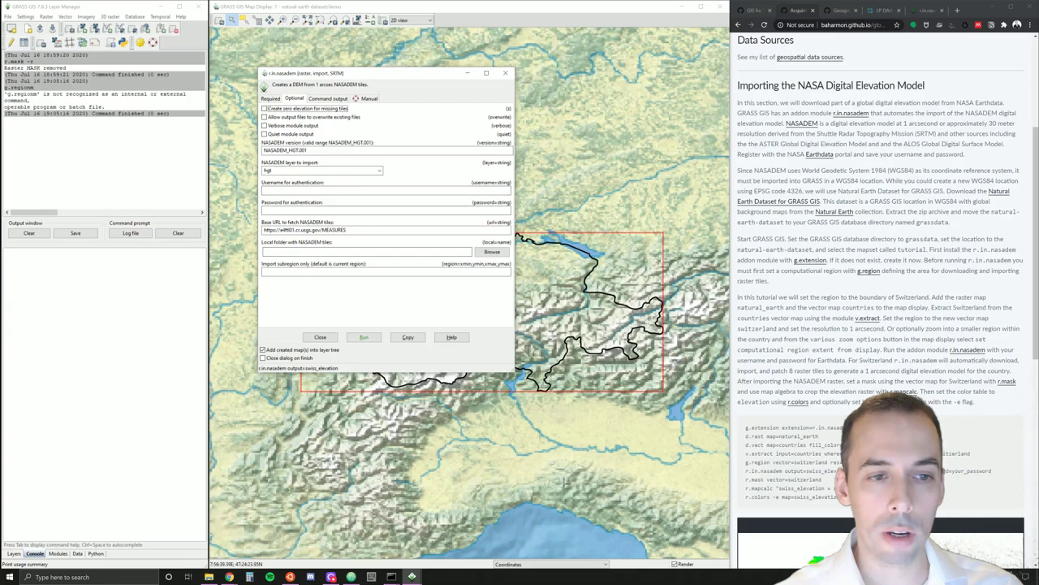
pyautogui.write('username')
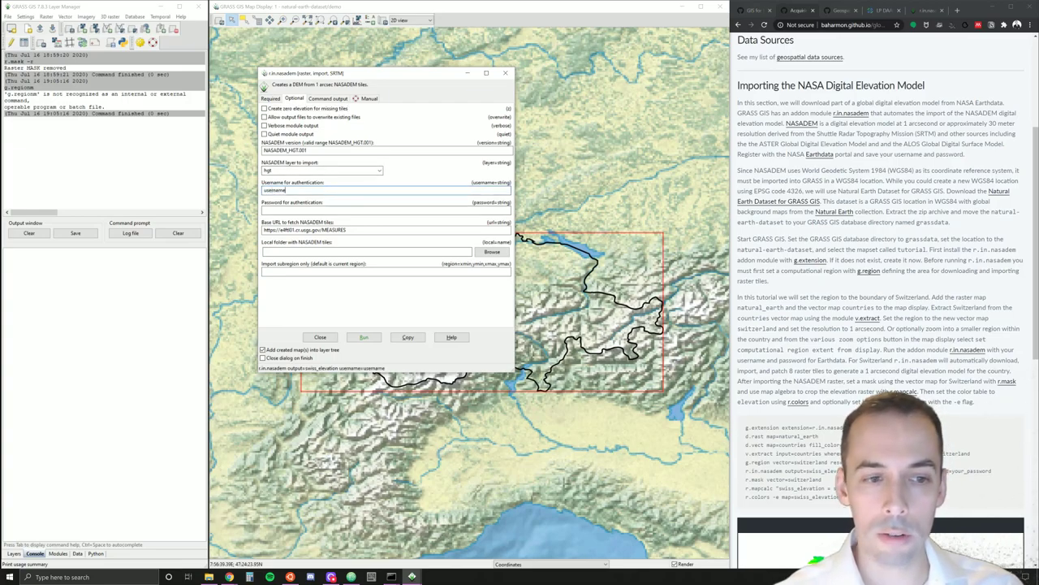
pyautogui.click(385, 209)
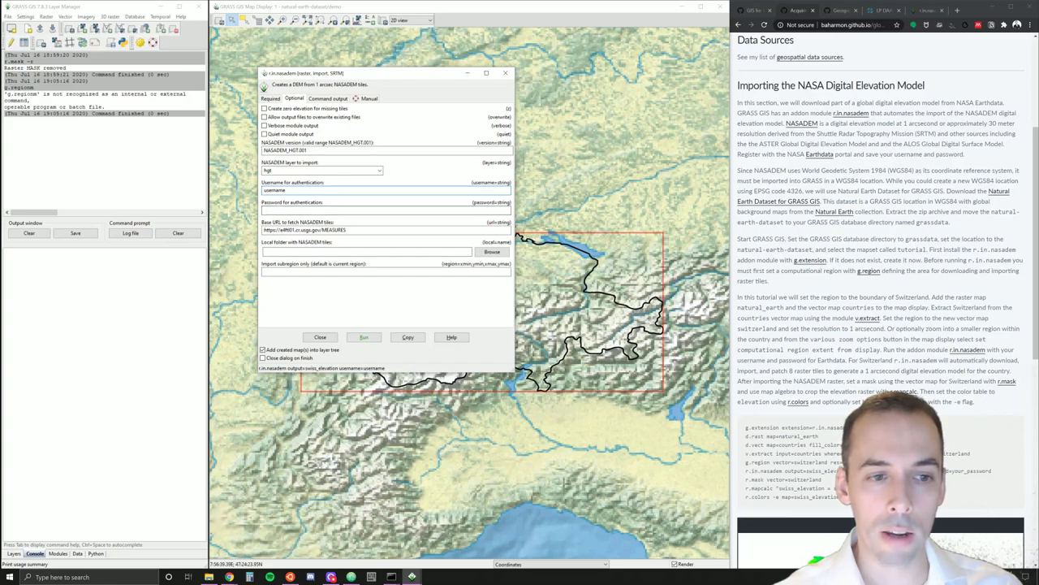
pyautogui.write('passw')
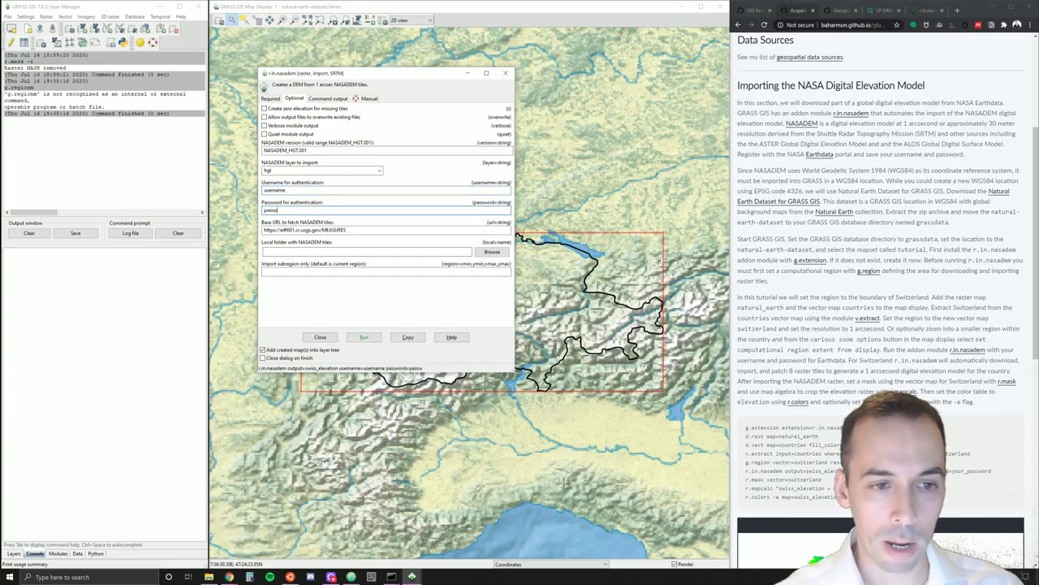
pyautogui.write('ord')
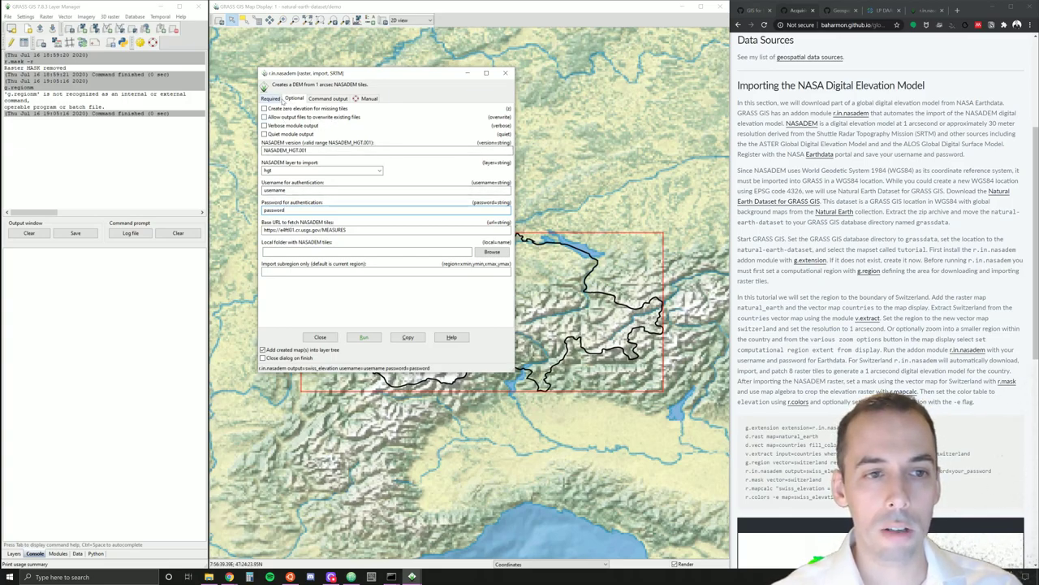
# Allow output files to overwrite existing files, and close the r.in.nasadem dialog without running the import
pyautogui.click(297, 118)
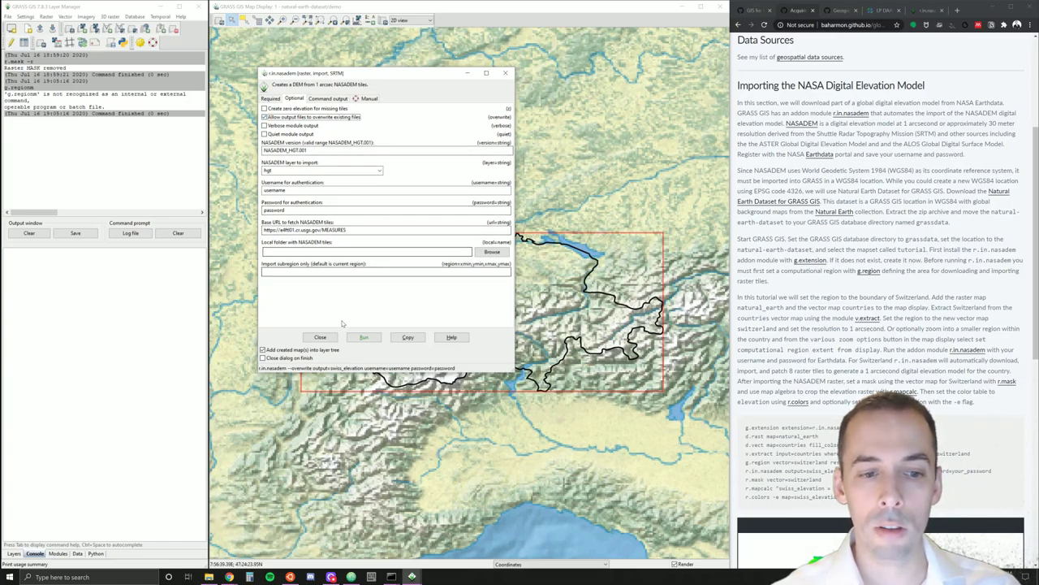
pyautogui.click(380, 339)
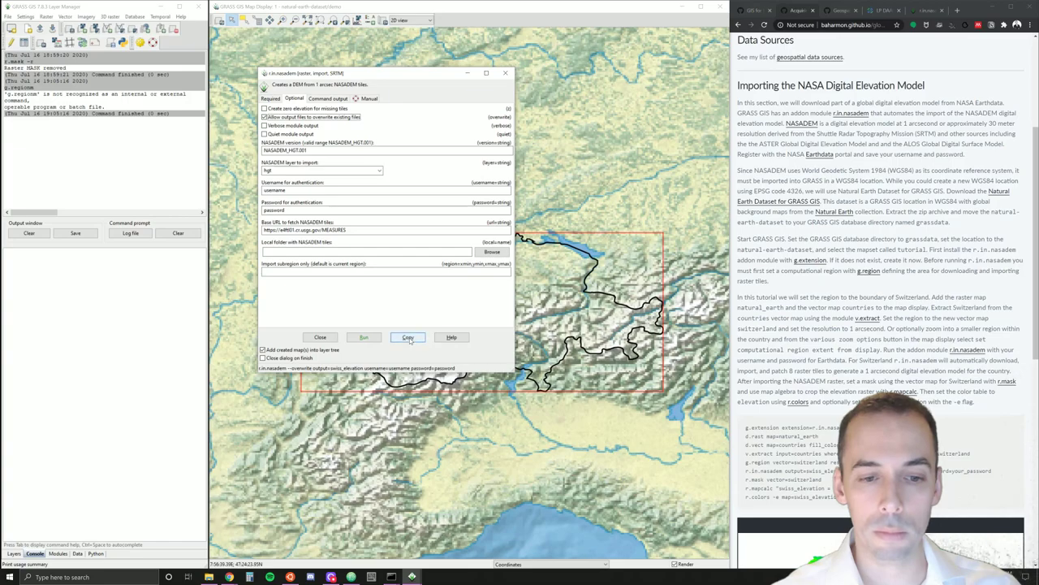
pyautogui.click(322, 337)
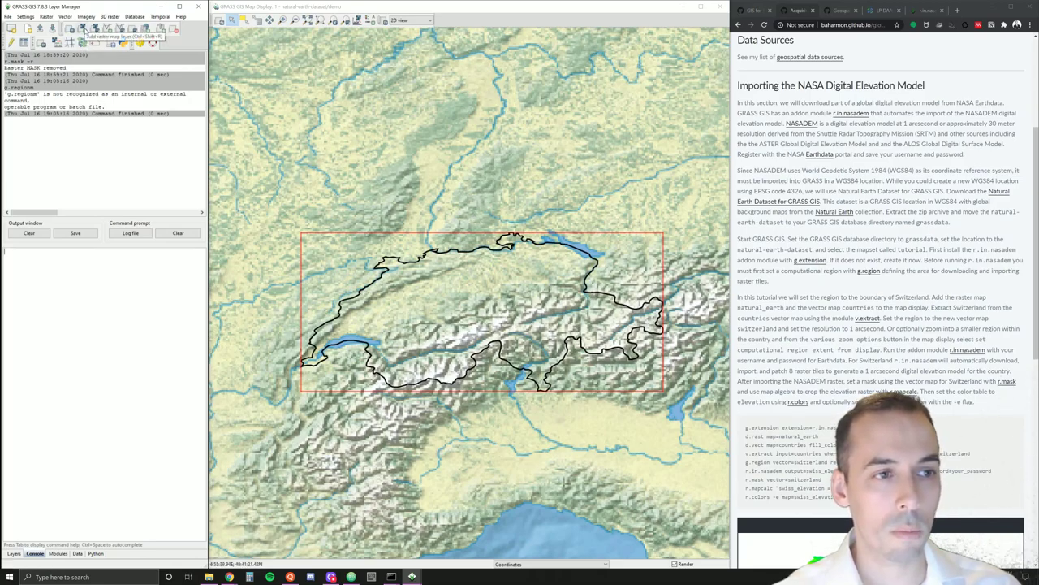
# Add the raster map swiss_elevation from the demo mapset as a layer in the map display
pyautogui.click(82, 29)
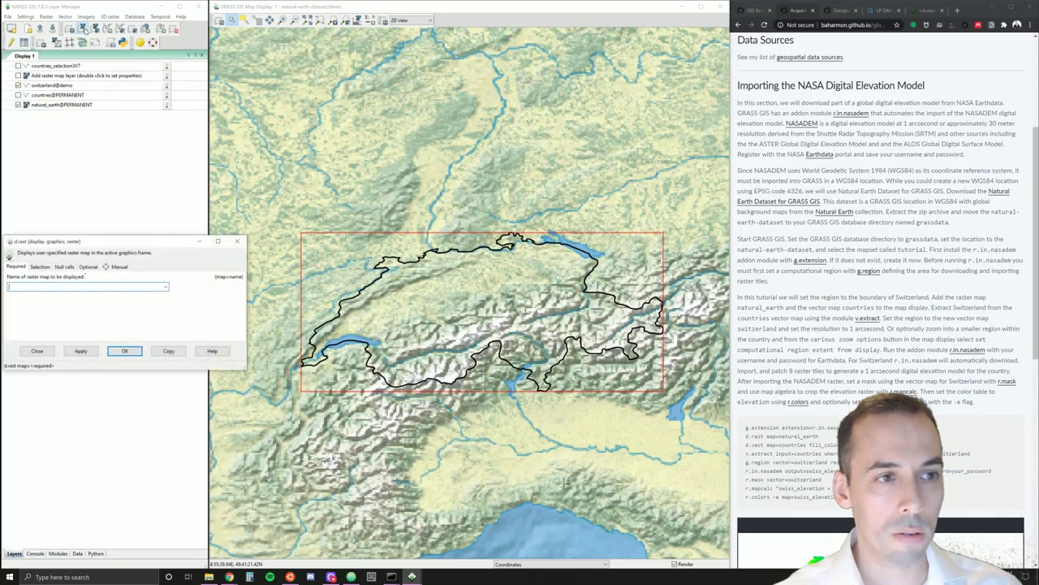
pyautogui.click(165, 288)
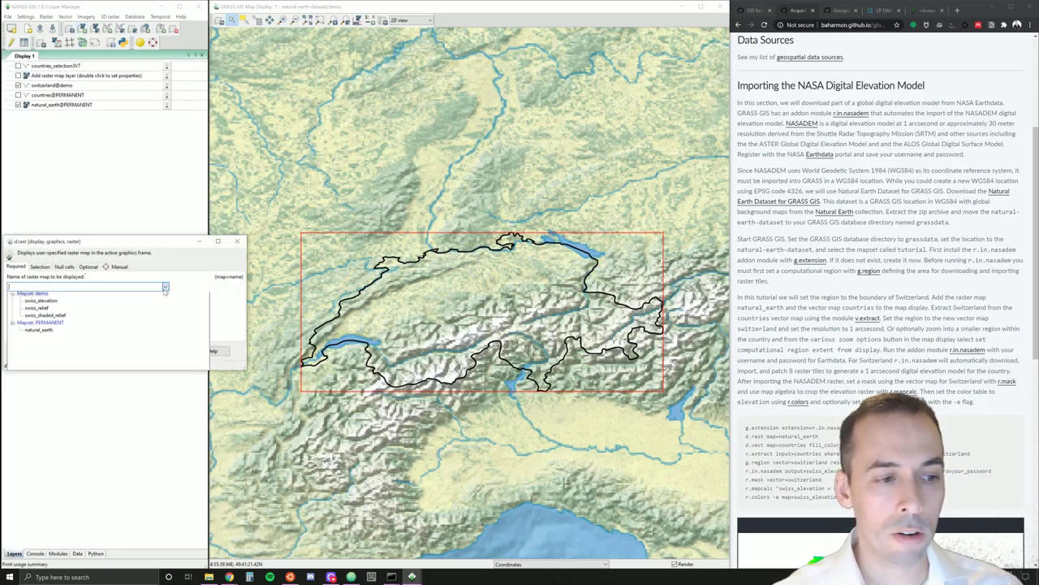
pyautogui.click(50, 303)
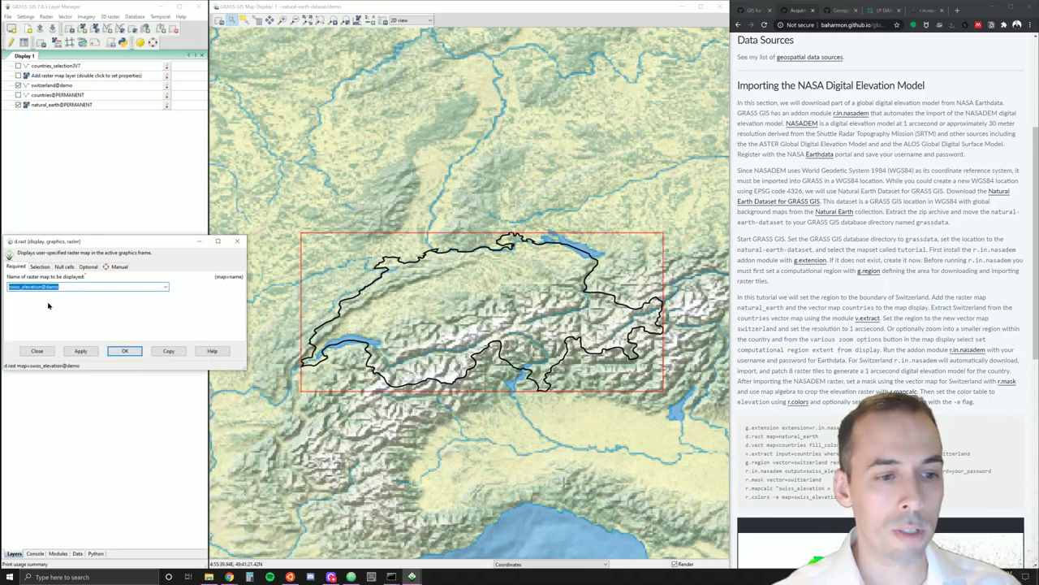
pyautogui.click(122, 352)
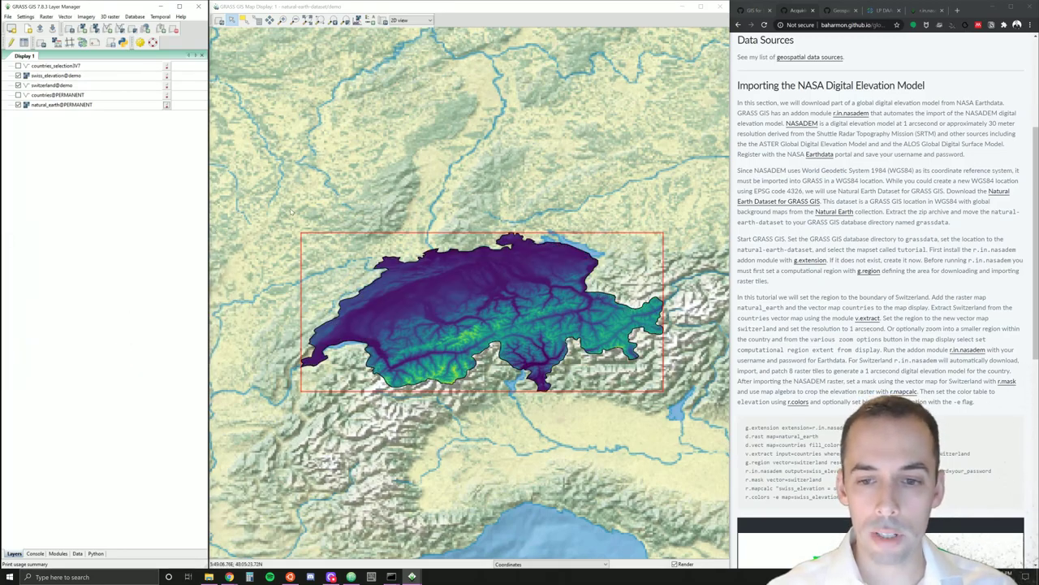
# Zoom the map display to swiss_elevation and reframe it so the surrounding terrain around Switzerland is included
pyautogui.rightClick(73, 77)
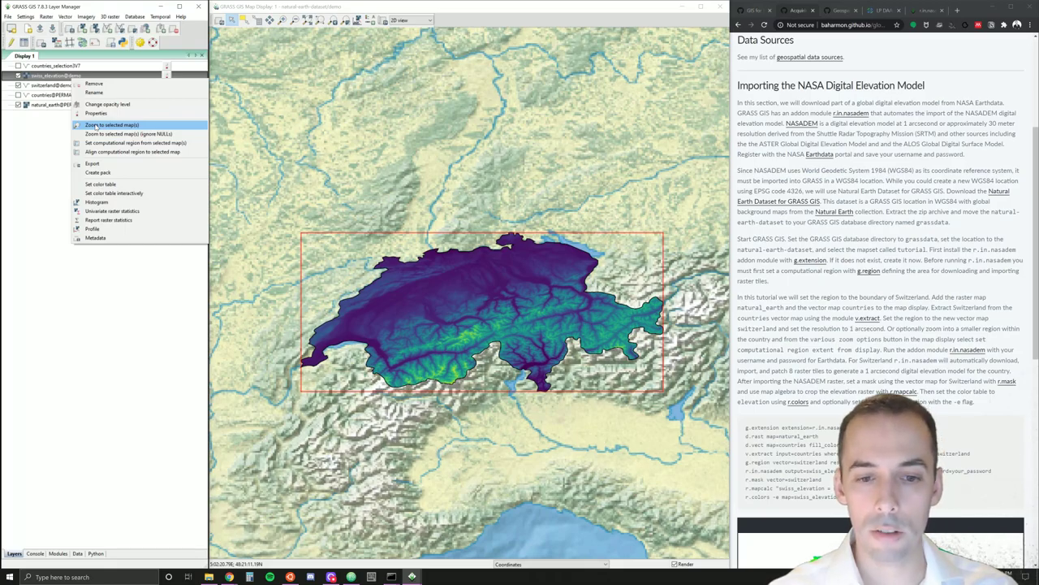
pyautogui.click(96, 126)
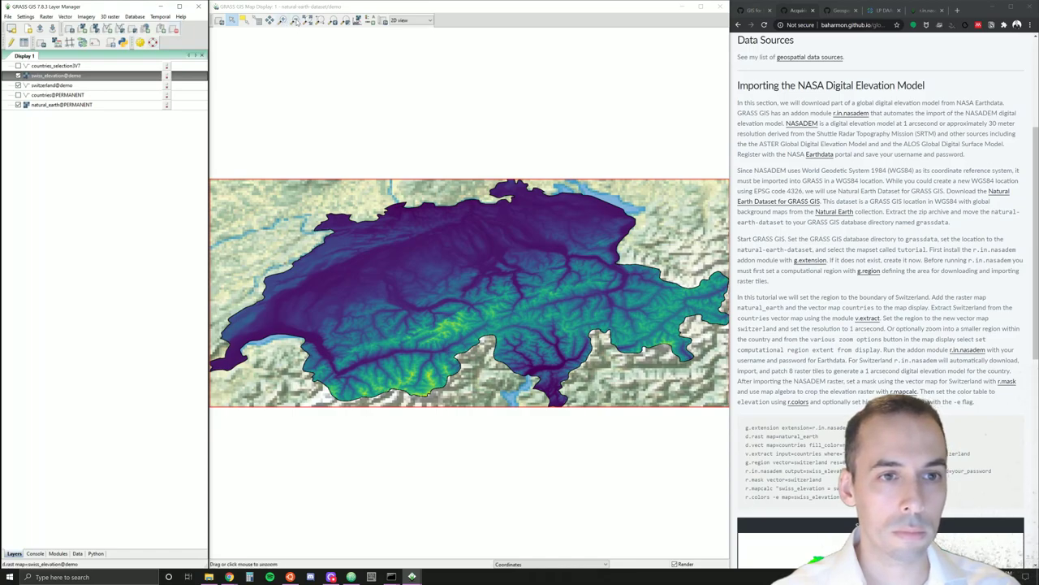
pyautogui.click(295, 19)
pyautogui.click(337, 76)
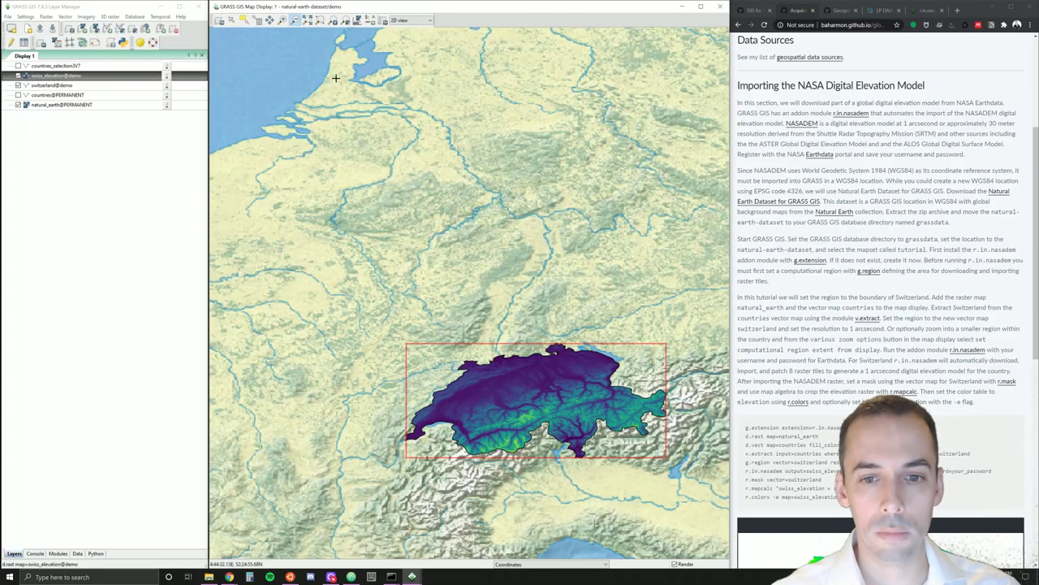
pyautogui.click(282, 20)
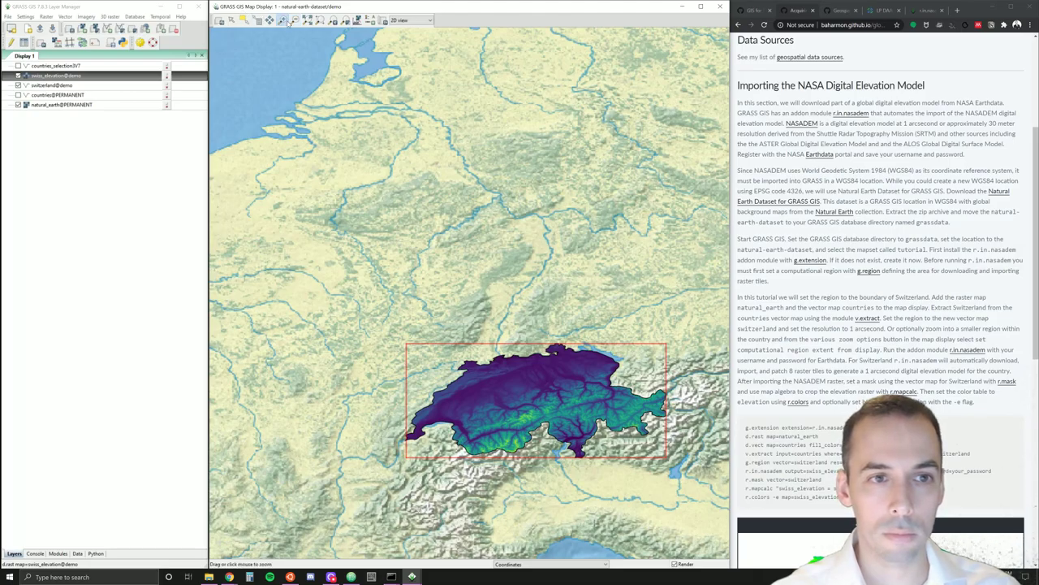
pyautogui.moveTo(389, 312); pyautogui.dragTo(708, 508)
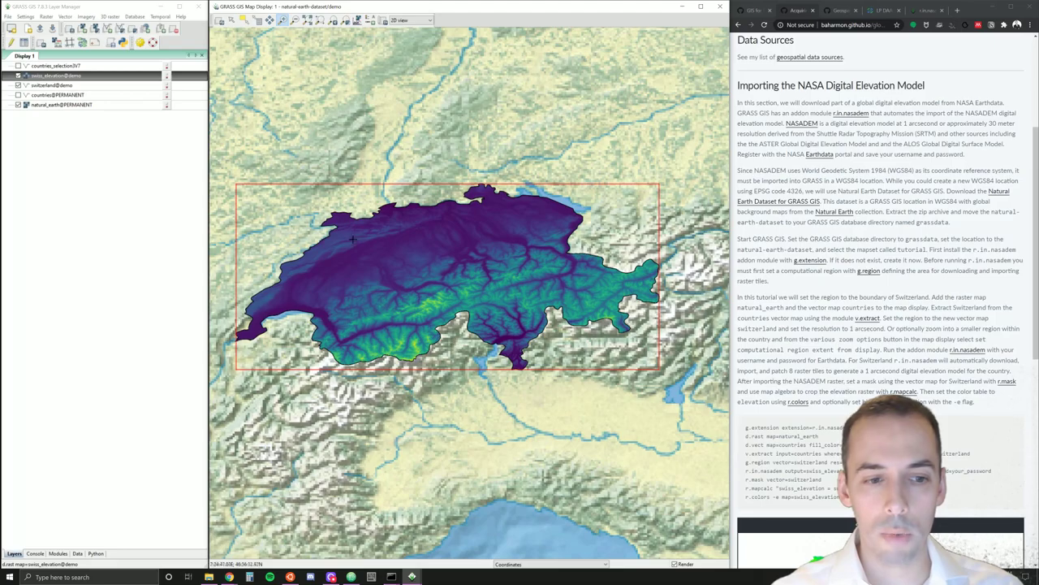
pyautogui.click(270, 20)
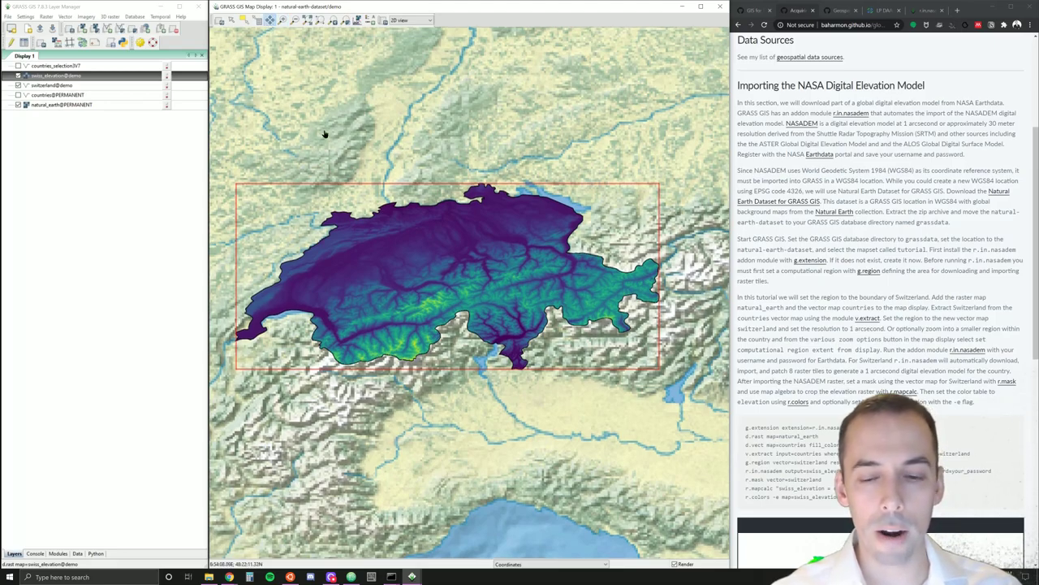
pyautogui.moveTo(324, 133); pyautogui.dragTo(337, 138)
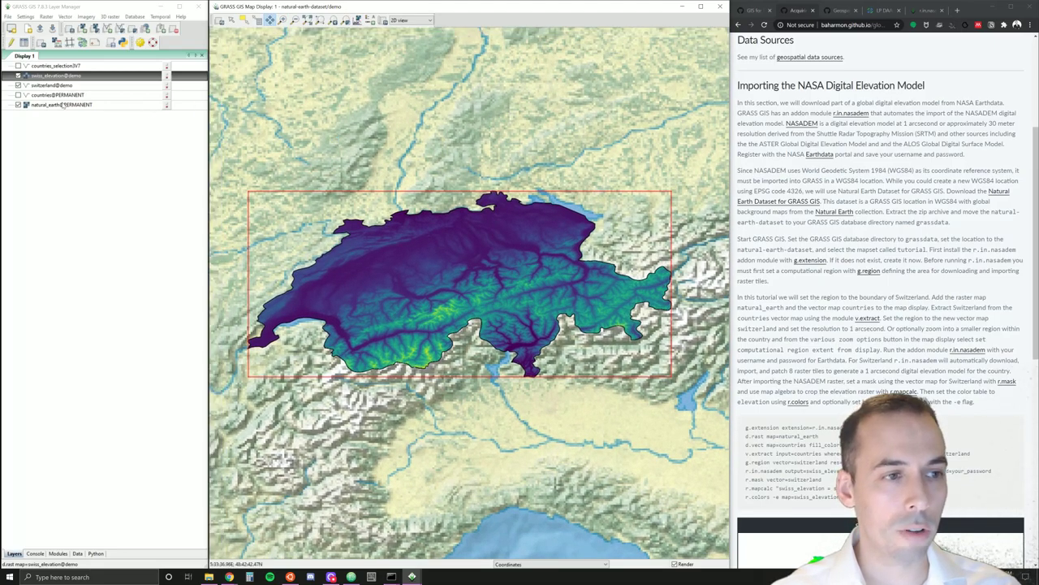
# Toggle the swiss_elevation layer off and on, and examine the resolution in its metadata
pyautogui.click(18, 75)
pyautogui.click(17, 76)
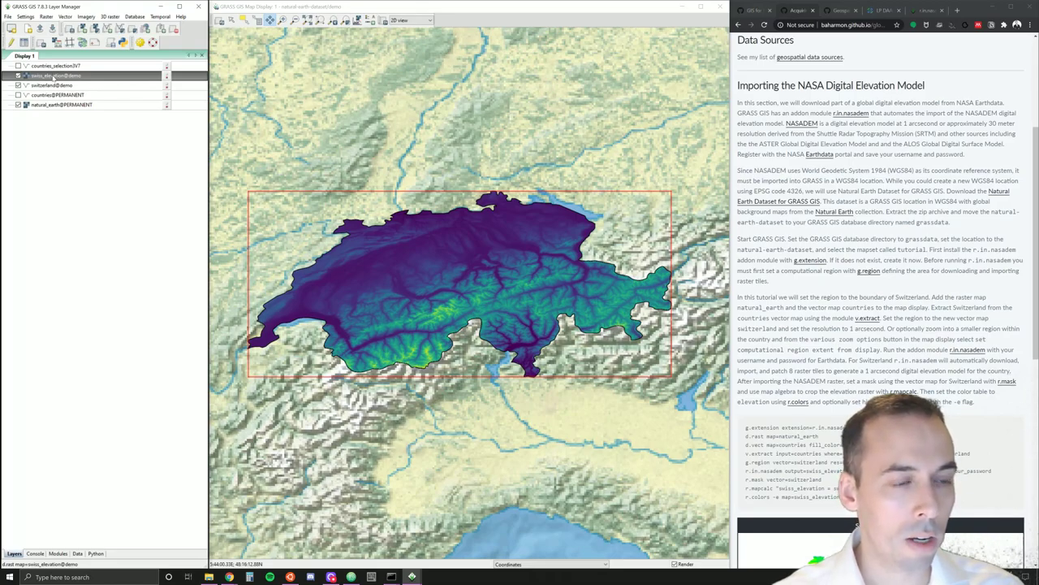
pyautogui.rightClick(54, 78)
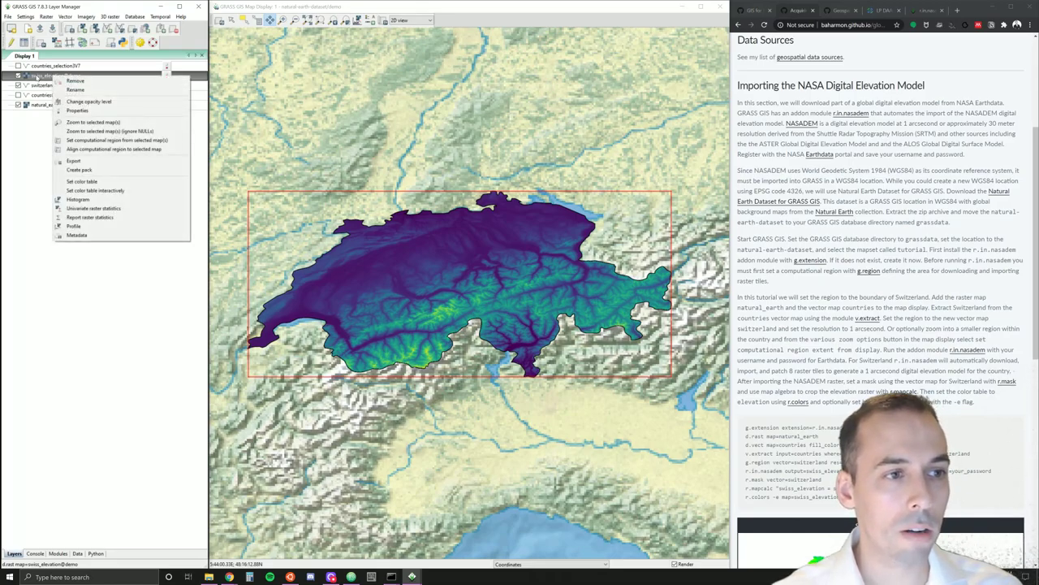
pyautogui.click(84, 236)
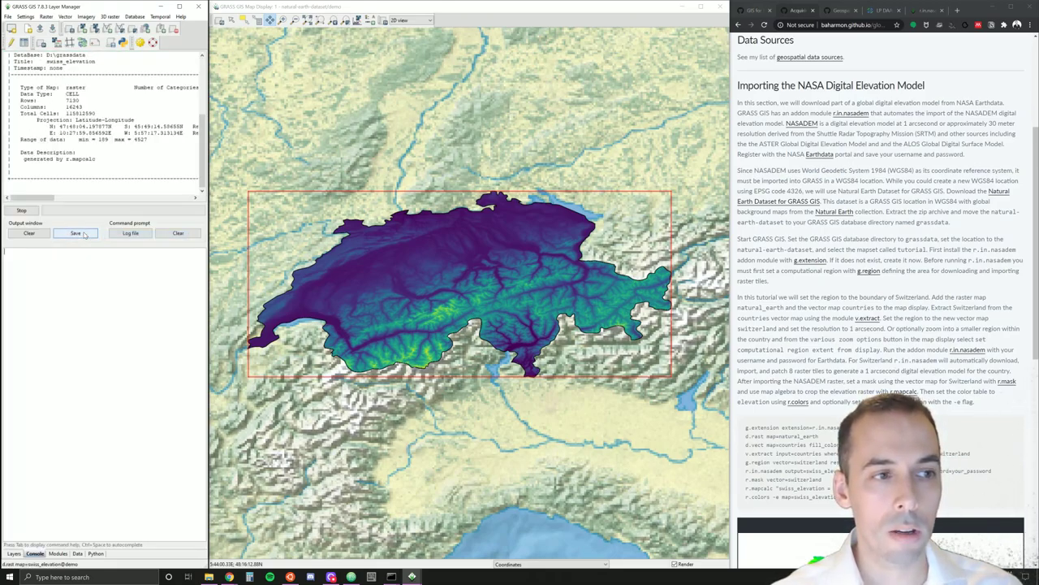
pyautogui.moveTo(53, 212); pyautogui.dragTo(63, 213)
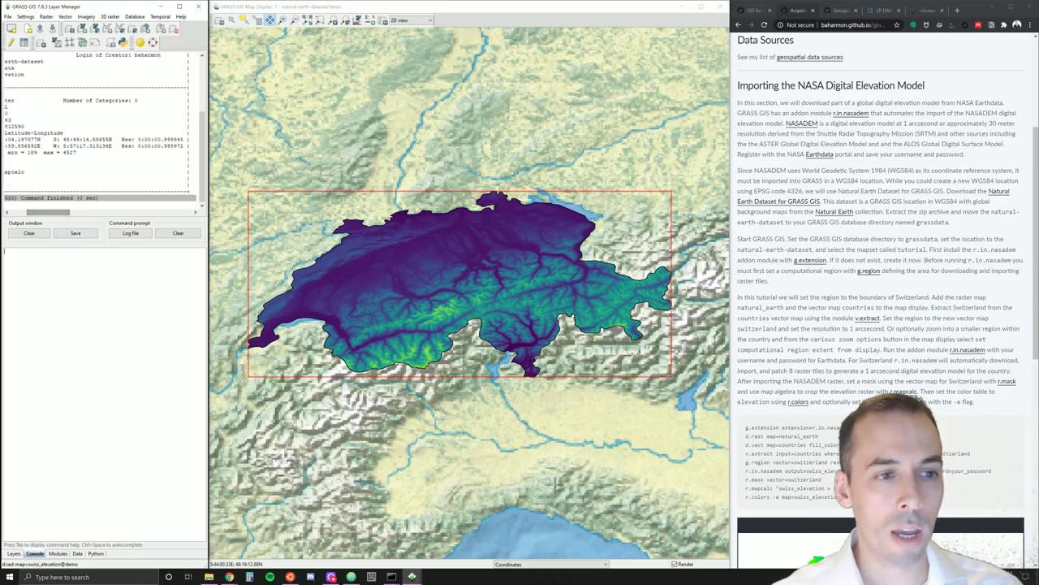
pyautogui.moveTo(119, 139); pyautogui.dragTo(185, 139)
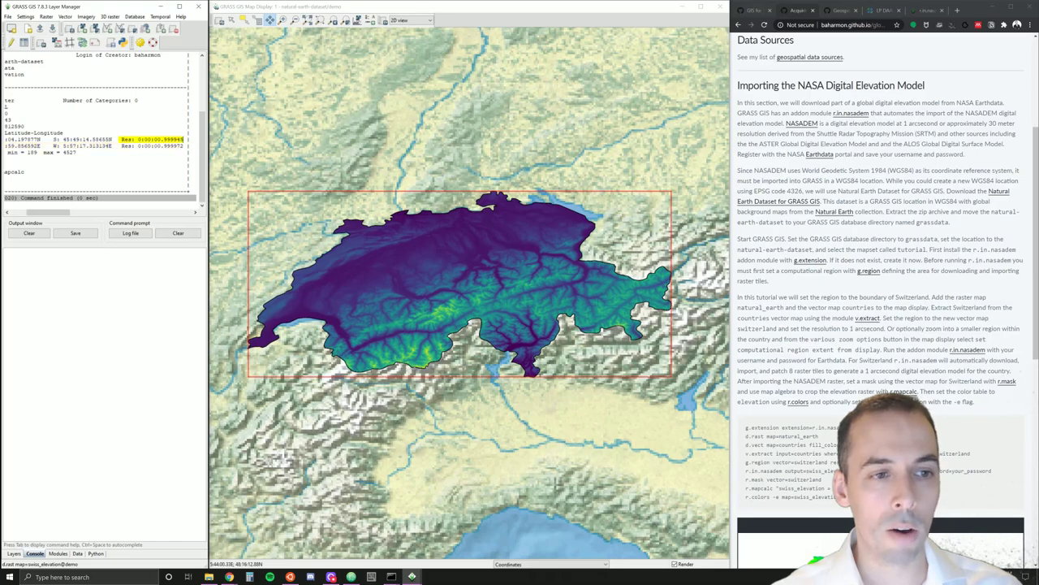
# Show the metadata of the natural_earth raster to compare its resolution, and return to the layer list
pyautogui.click(12, 553)
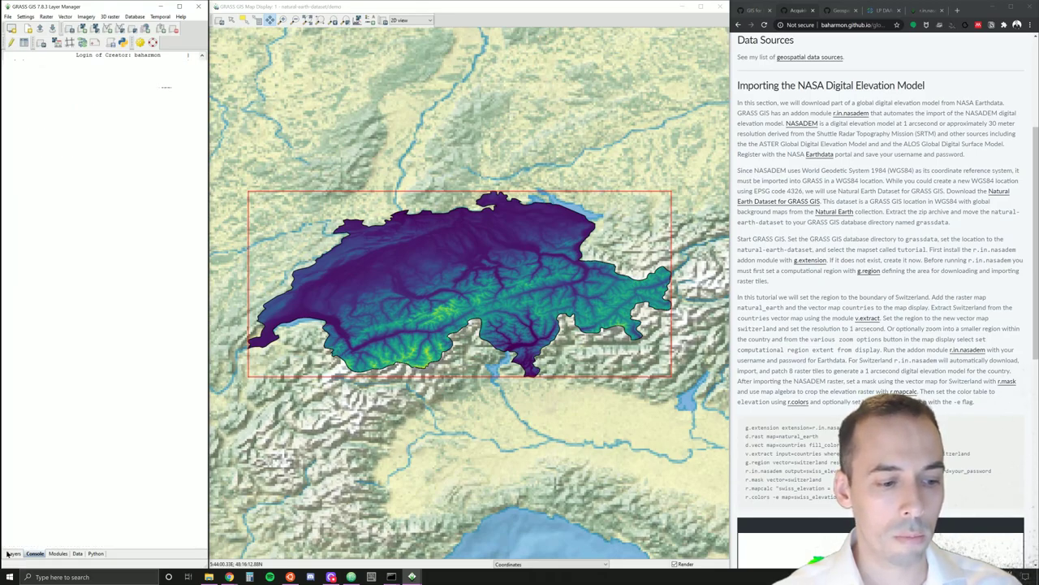
pyautogui.click(40, 88)
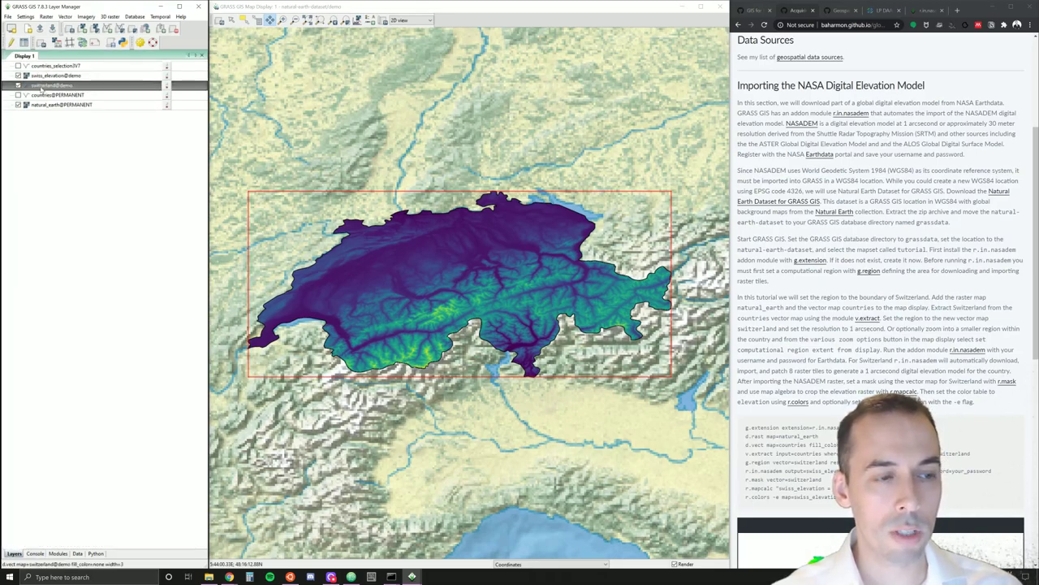
pyautogui.click(43, 105)
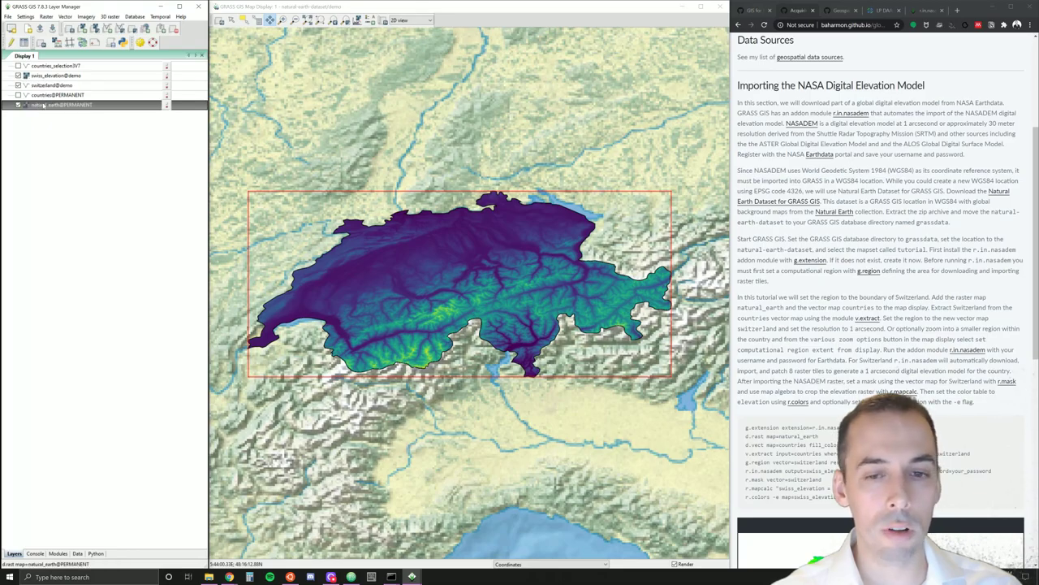
pyautogui.rightClick(43, 105)
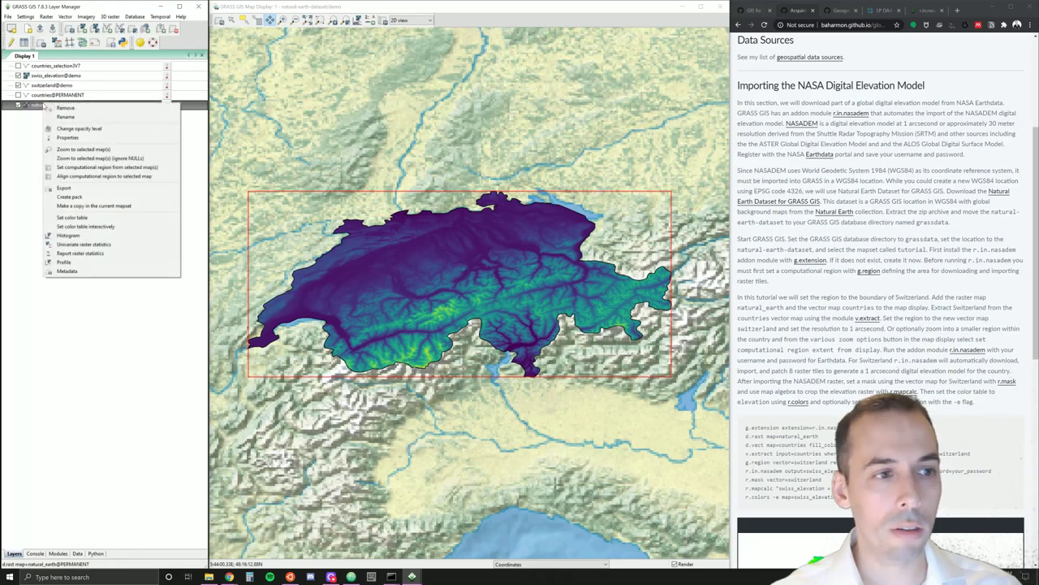
pyautogui.click(73, 272)
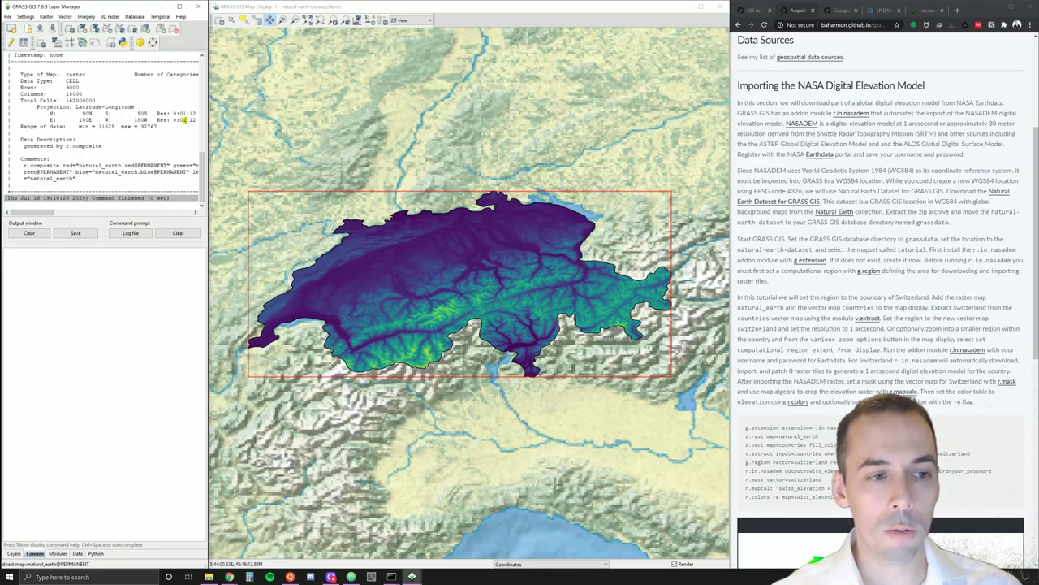
pyautogui.click(14, 554)
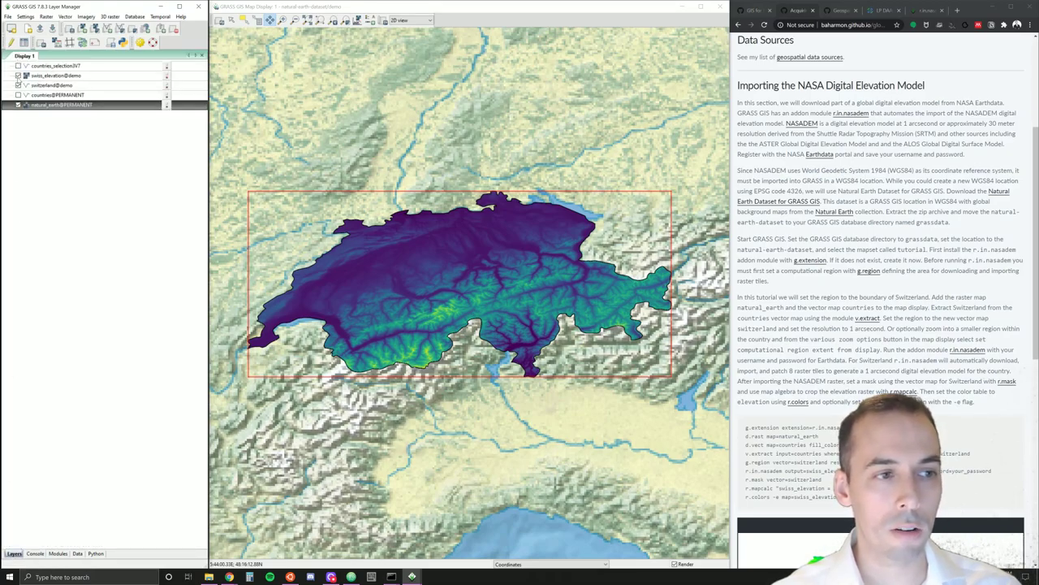
# Toggle the swiss_elevation layer off and on to compare it with the natural_earth terrain beneath
pyautogui.click(18, 76)
pyautogui.click(18, 76)
pyautogui.click(18, 76)
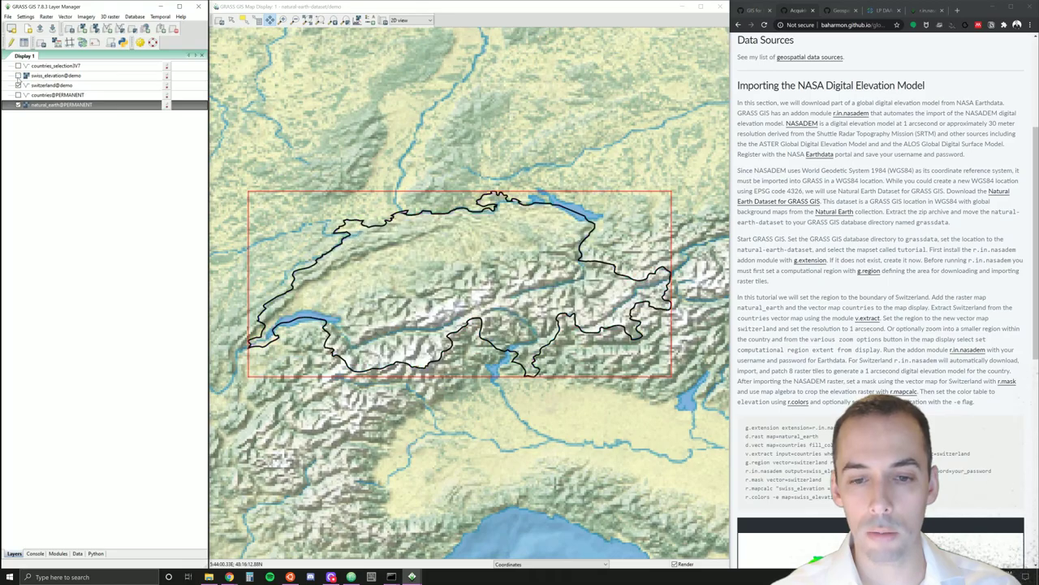
pyautogui.click(18, 75)
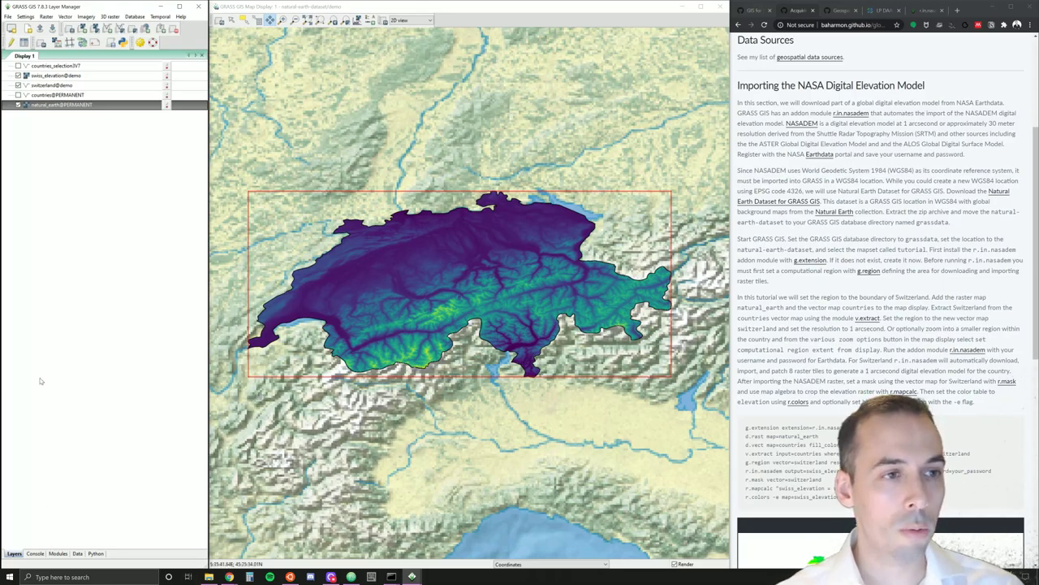
# Create a raster mask with r.mask from the vector map switzerland and close the tool
pyautogui.click(47, 17)
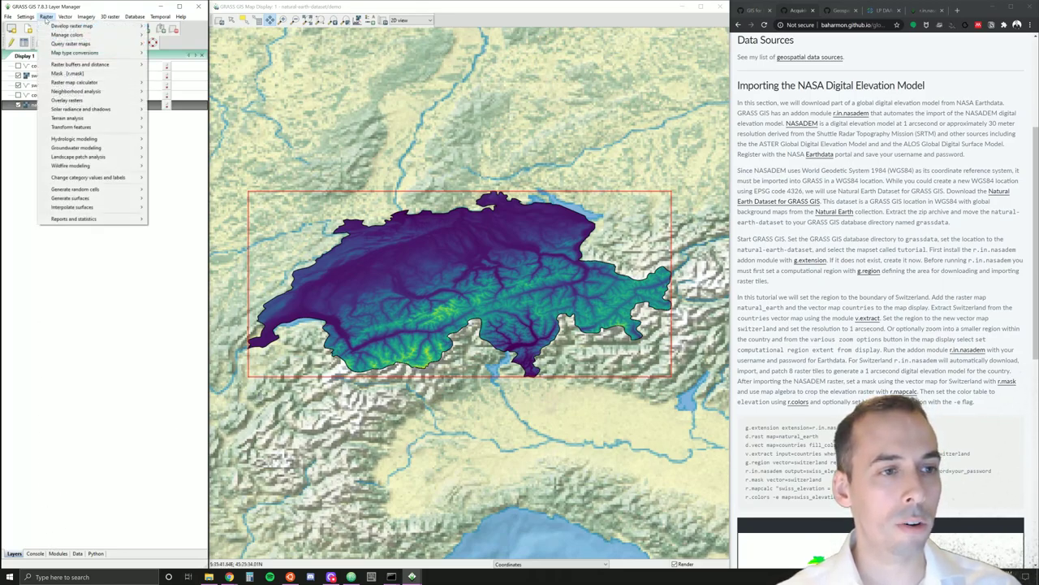
pyautogui.click(86, 75)
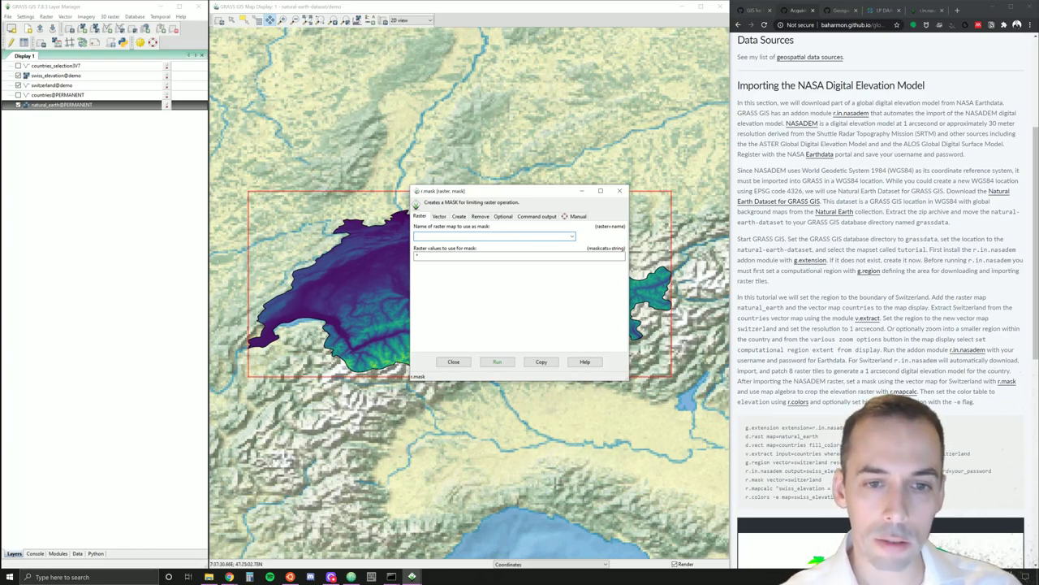
pyautogui.click(438, 217)
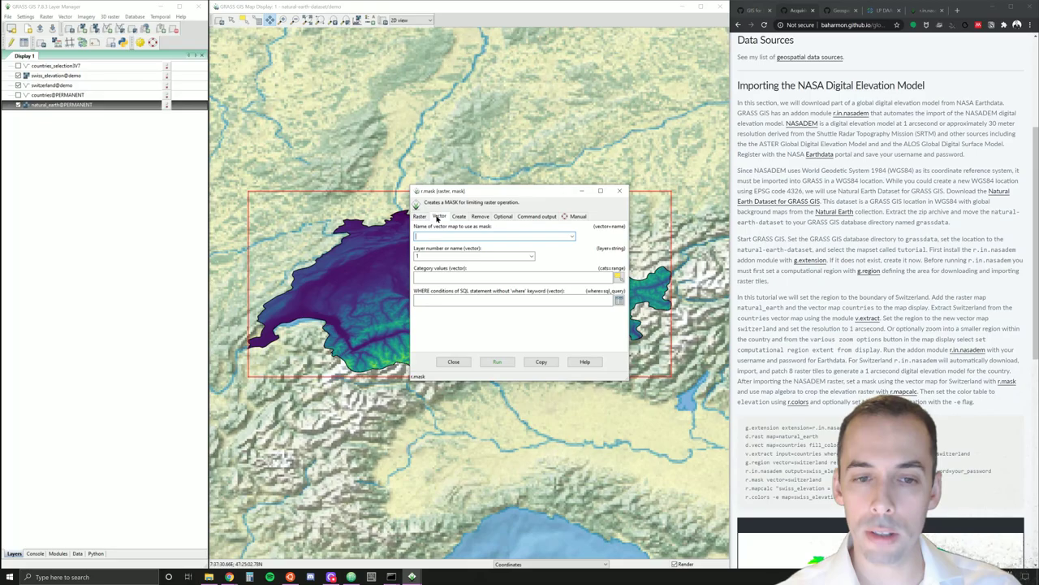
pyautogui.write('swi')
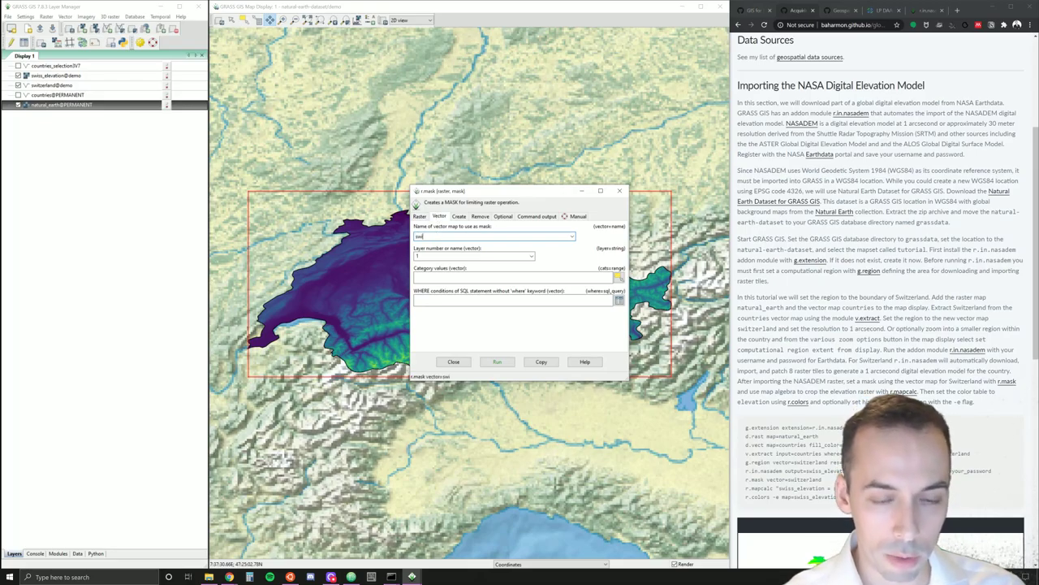
pyautogui.write('tzerland')
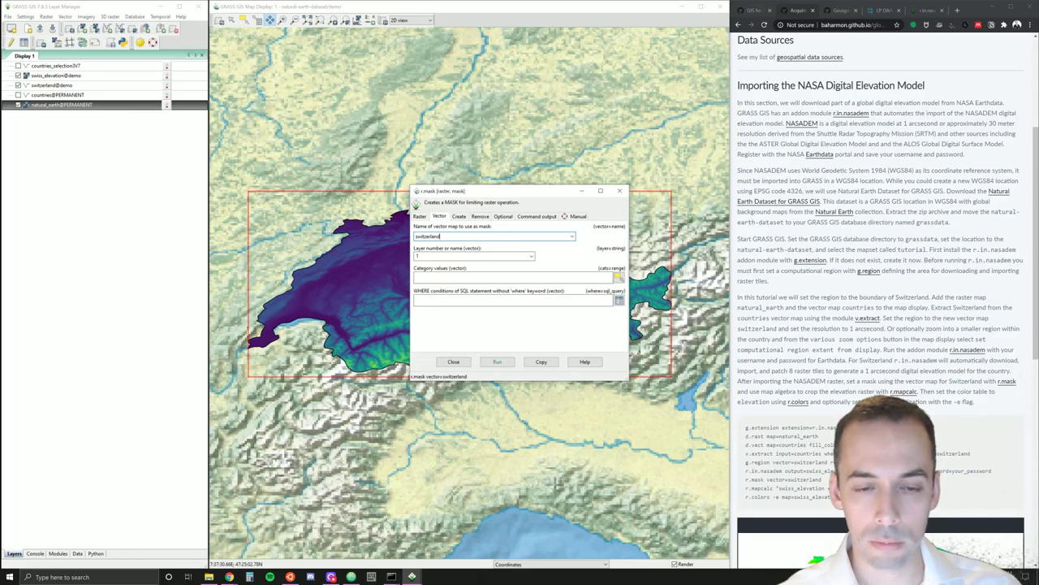
pyautogui.press('Return')
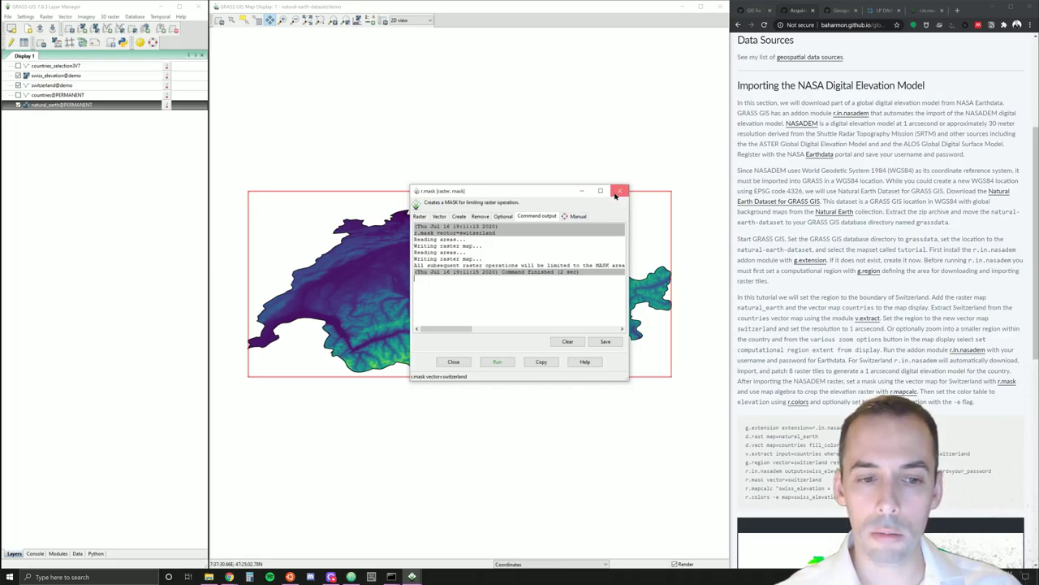
pyautogui.click(618, 192)
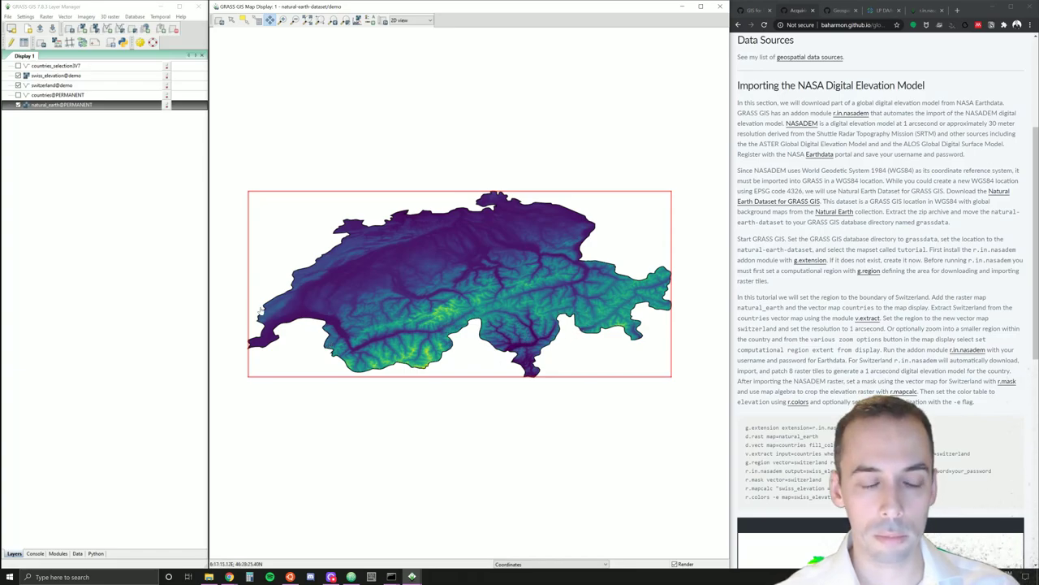
# Apply the elevation color table to the swiss_elevation raster with r.colors
pyautogui.click(36, 79)
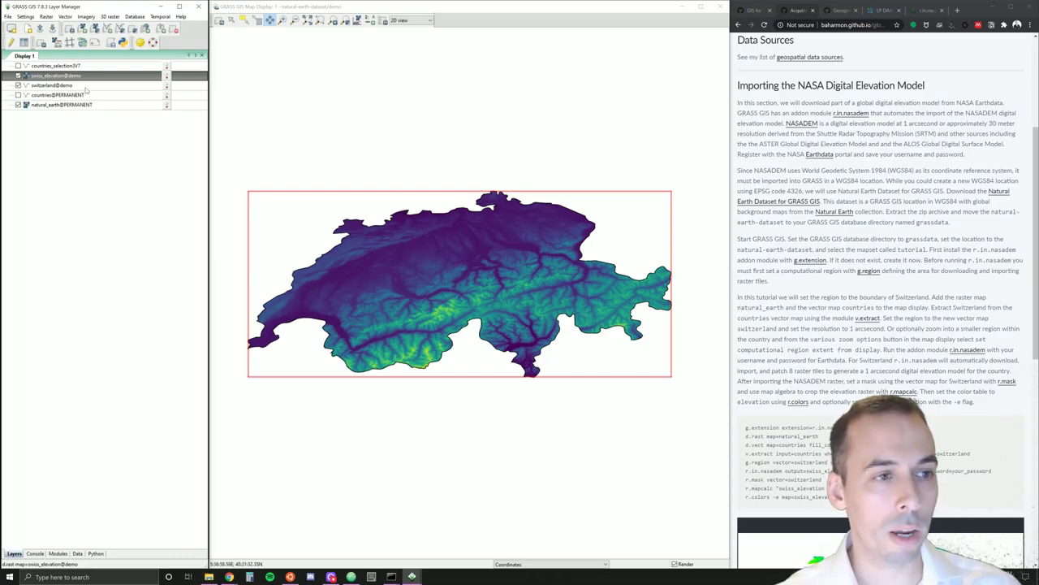
pyautogui.rightClick(58, 78)
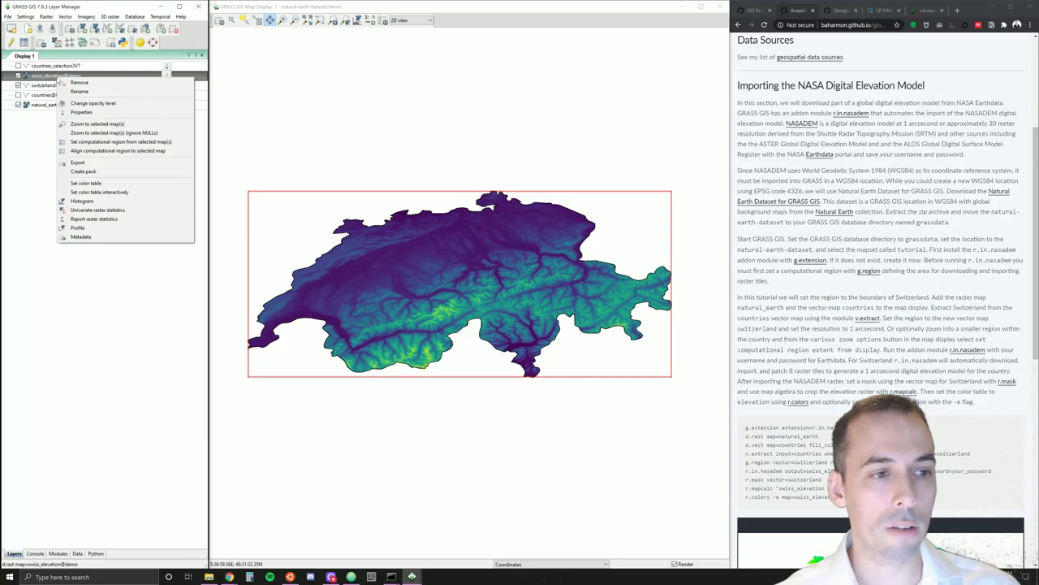
pyautogui.click(100, 186)
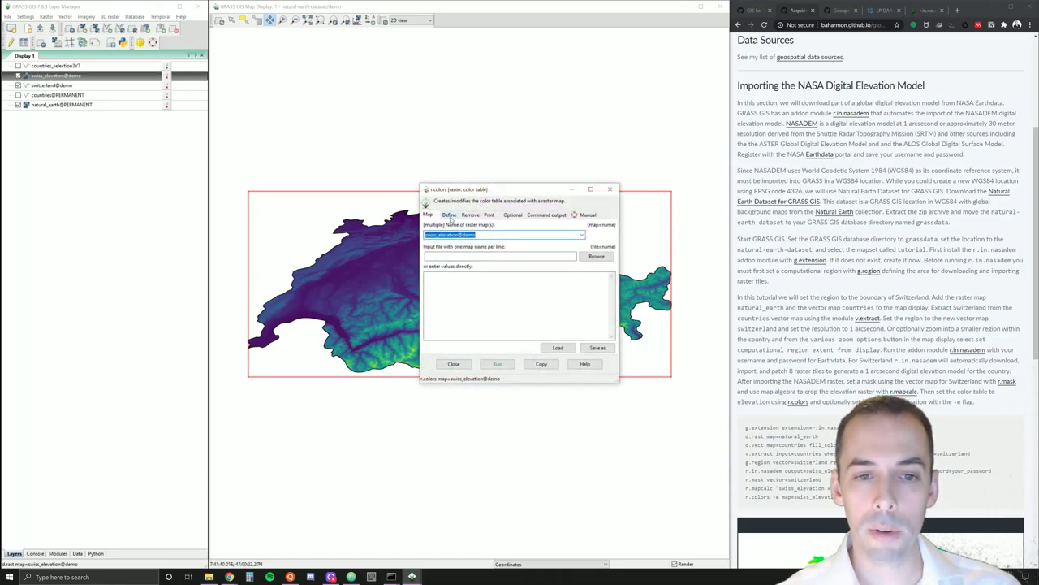
pyautogui.click(450, 216)
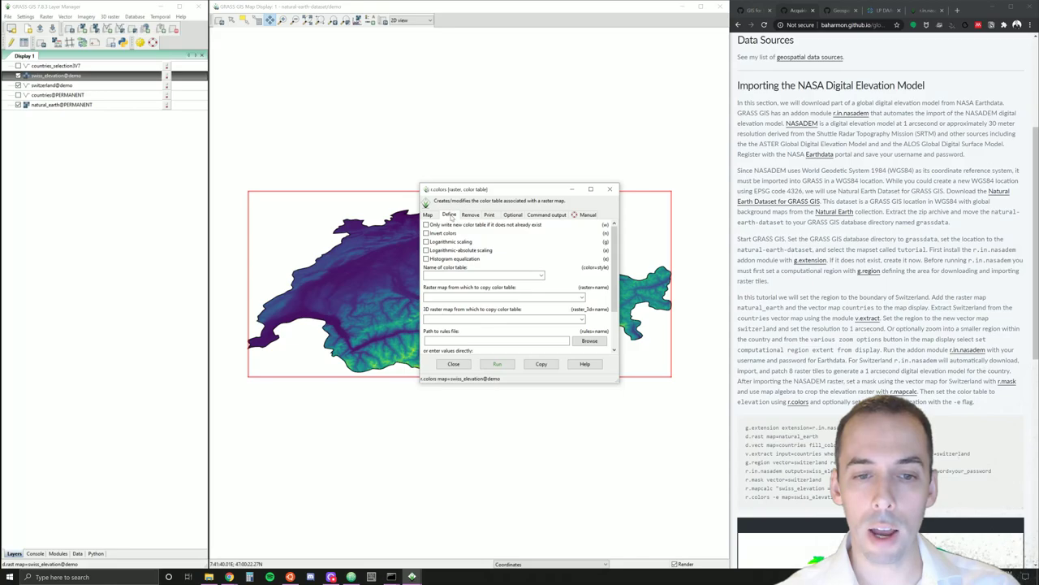
pyautogui.moveTo(513, 192); pyautogui.dragTo(319, 50)
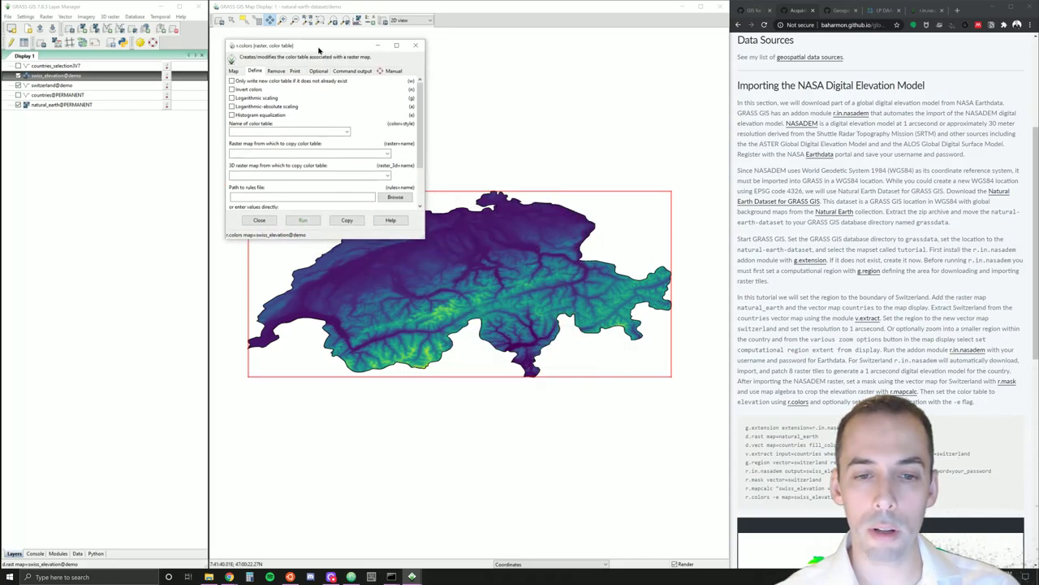
pyautogui.click(346, 131)
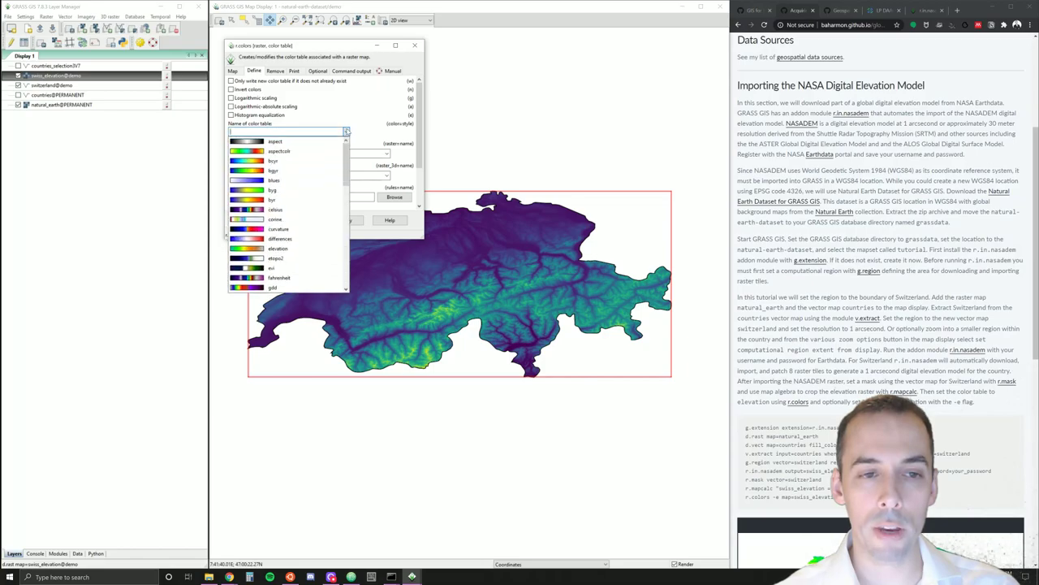
pyautogui.click(276, 249)
pyautogui.click(302, 220)
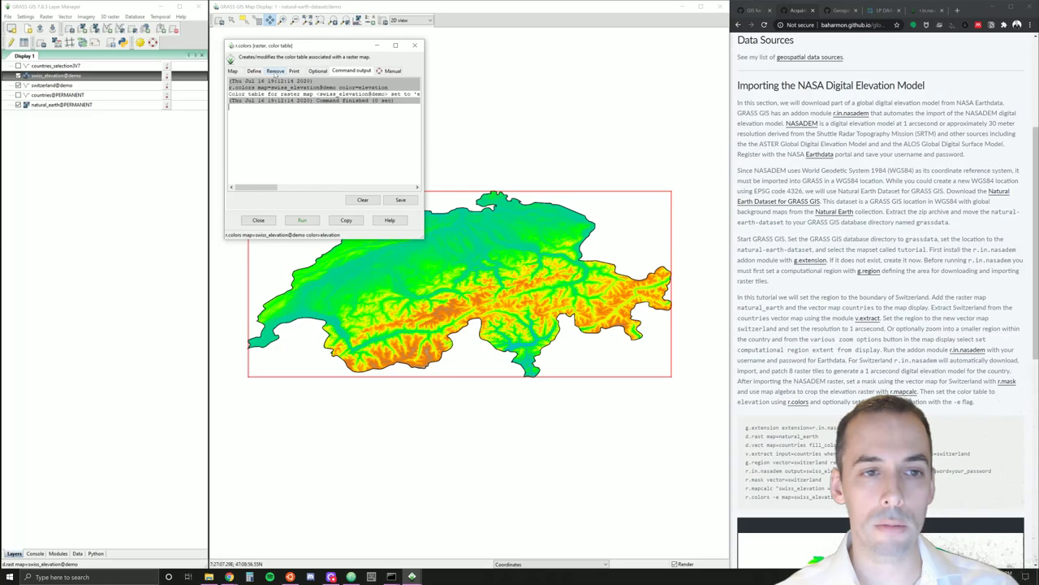
# Reapply the elevation color table to swiss_elevation with histogram equalization enabled, and close the color table tool
pyautogui.click(253, 71)
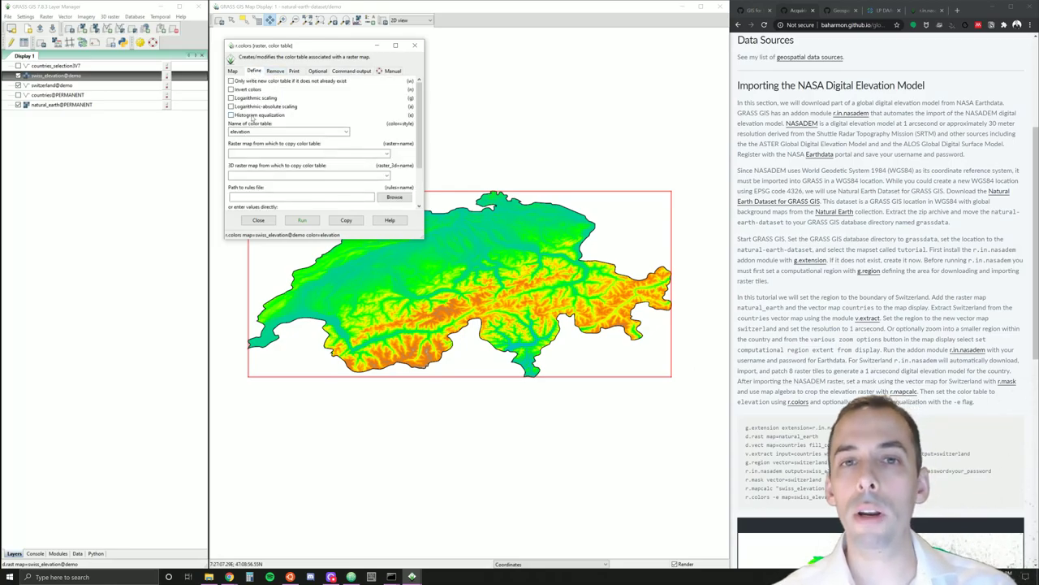
pyautogui.click(253, 116)
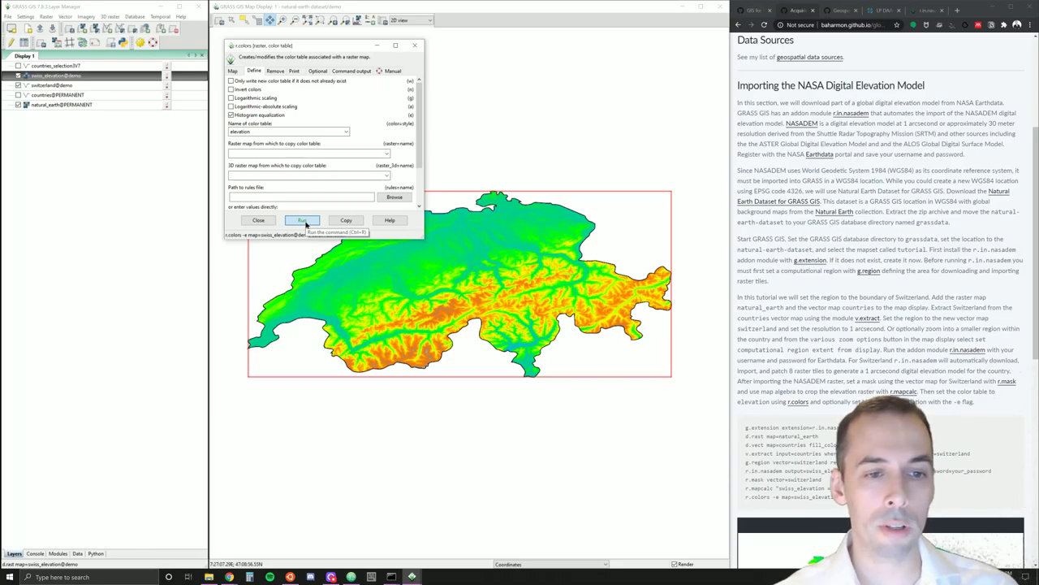
pyautogui.click(301, 221)
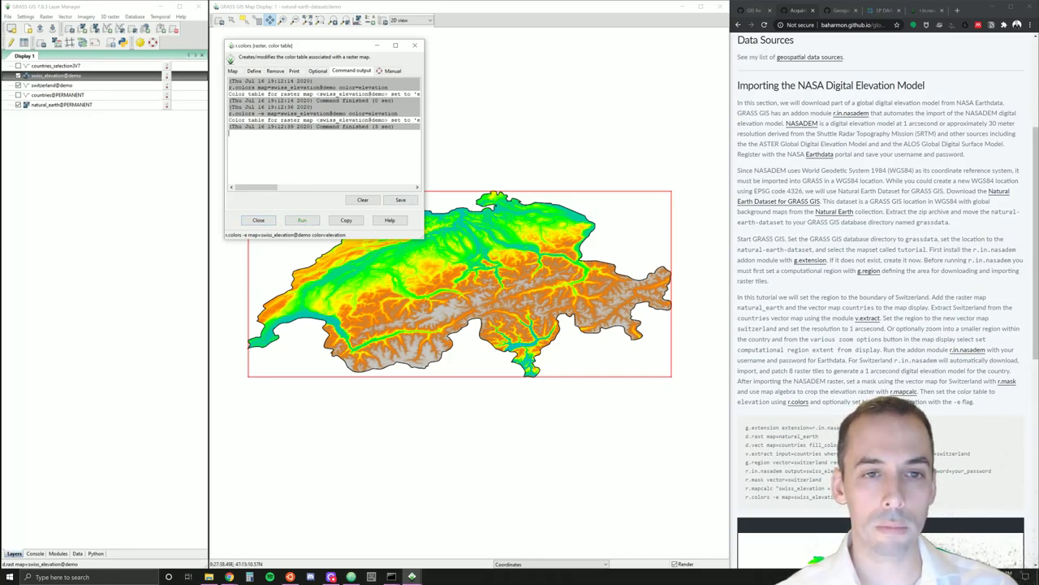
pyautogui.click(416, 47)
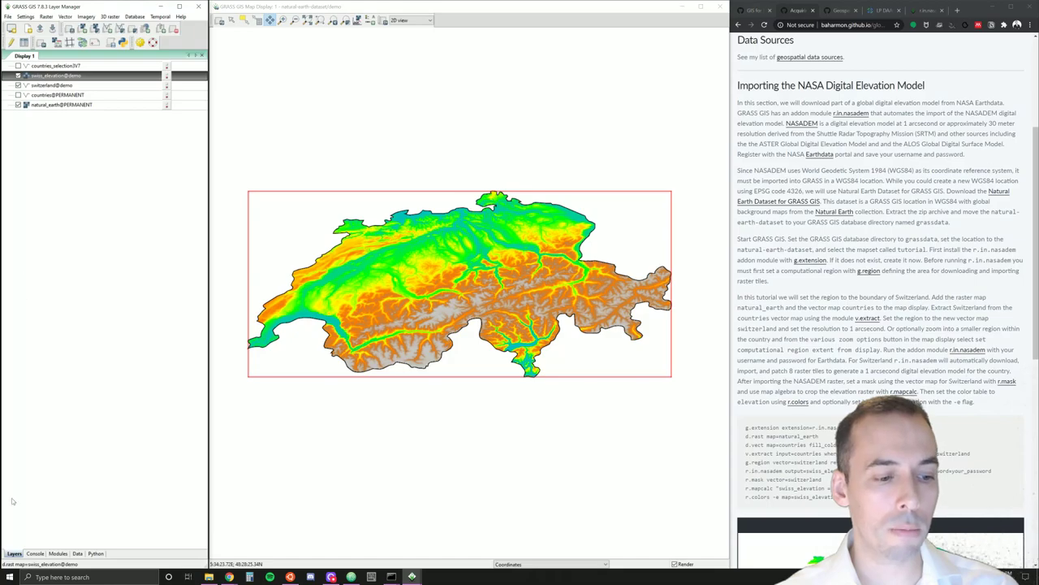
pyautogui.click(35, 554)
pyautogui.write('r.relief')
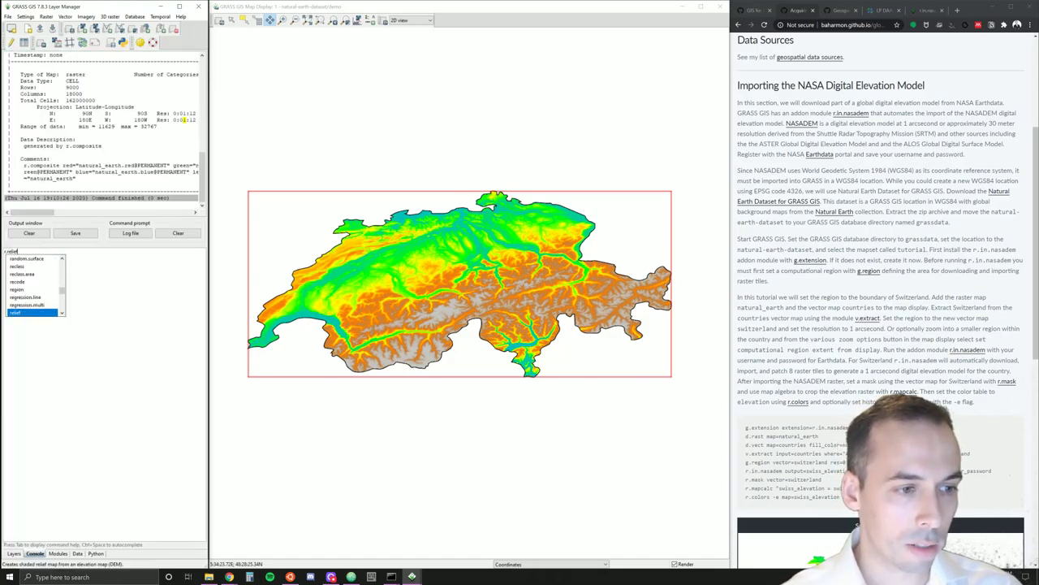
pyautogui.press('Return')
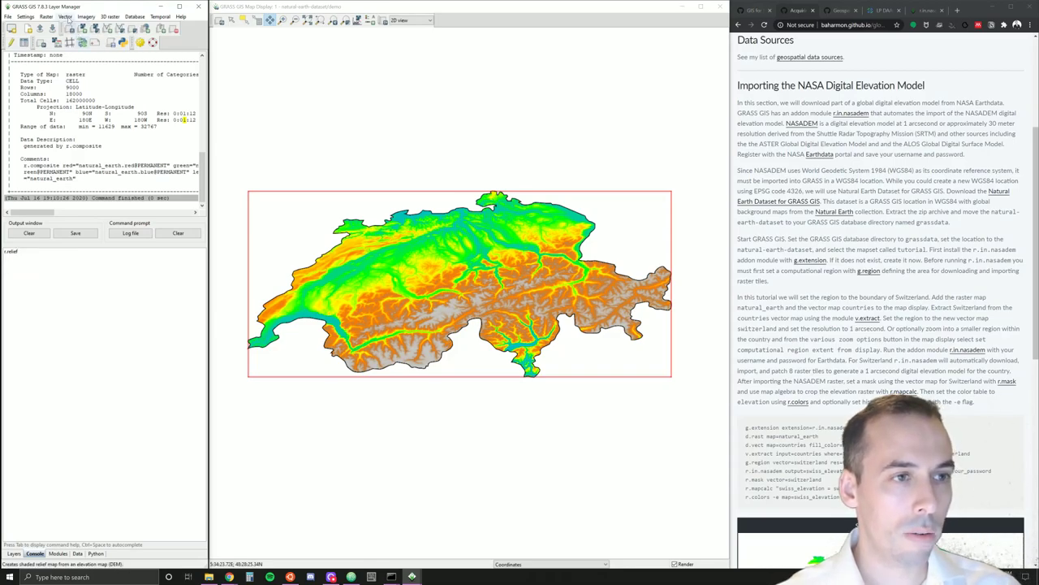
# Run the r.relief shaded relief computation on swiss_elevation@demo with swiss_relief as the output map name
pyautogui.click(47, 16)
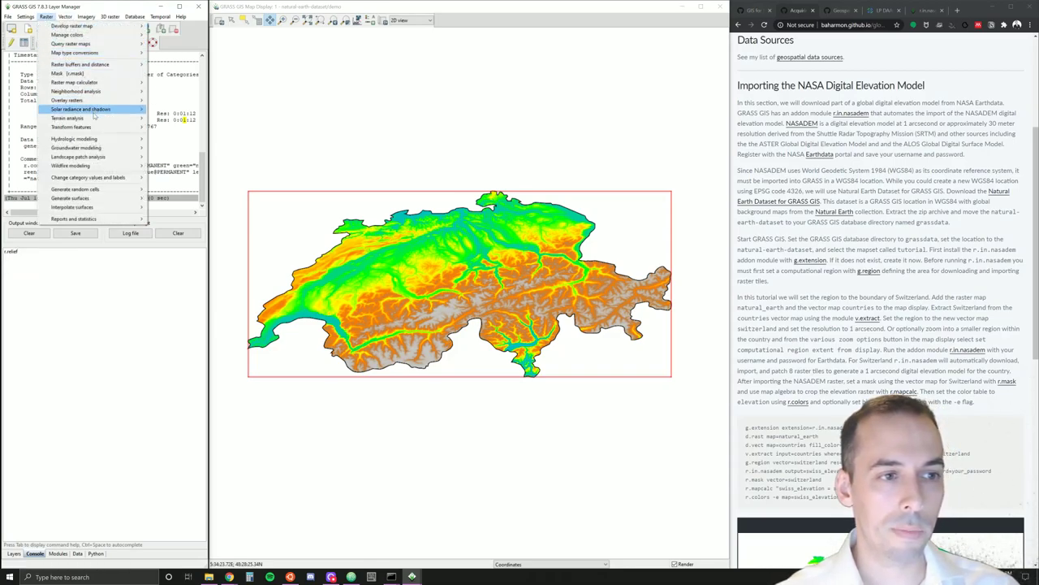
pyautogui.moveTo(122, 118)
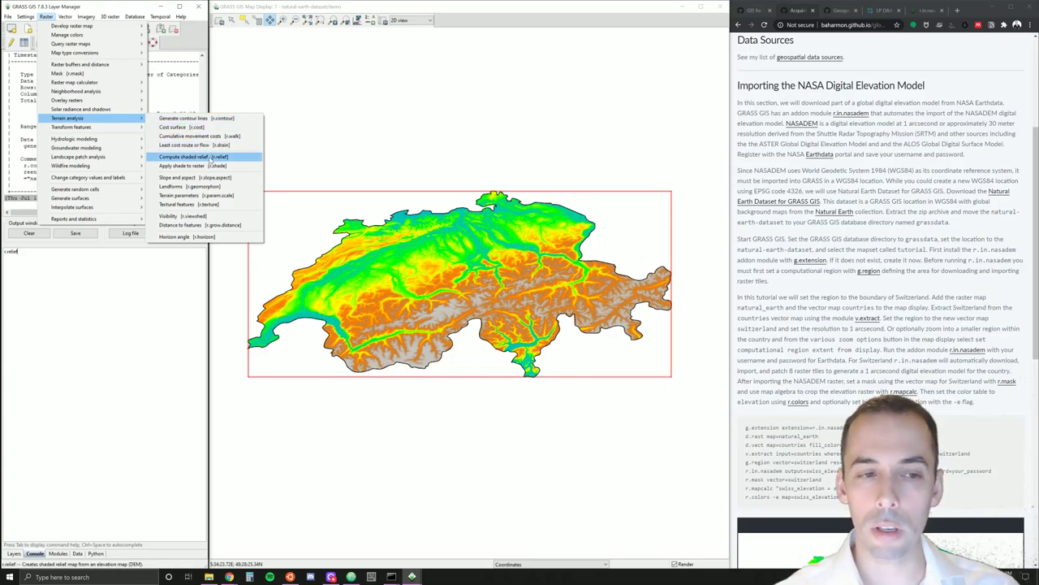
pyautogui.click(211, 156)
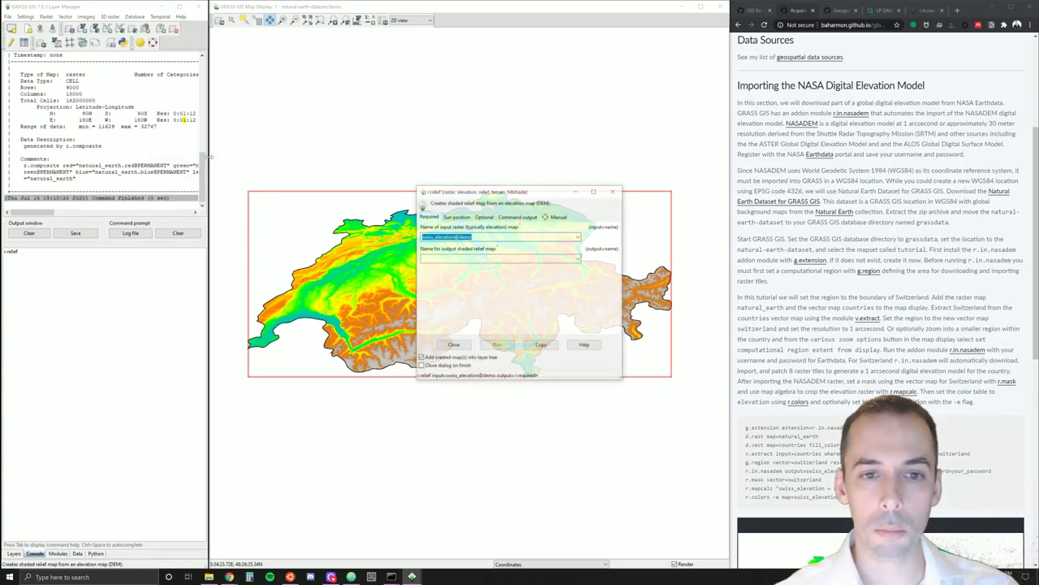
pyautogui.moveTo(483, 188); pyautogui.dragTo(219, 93)
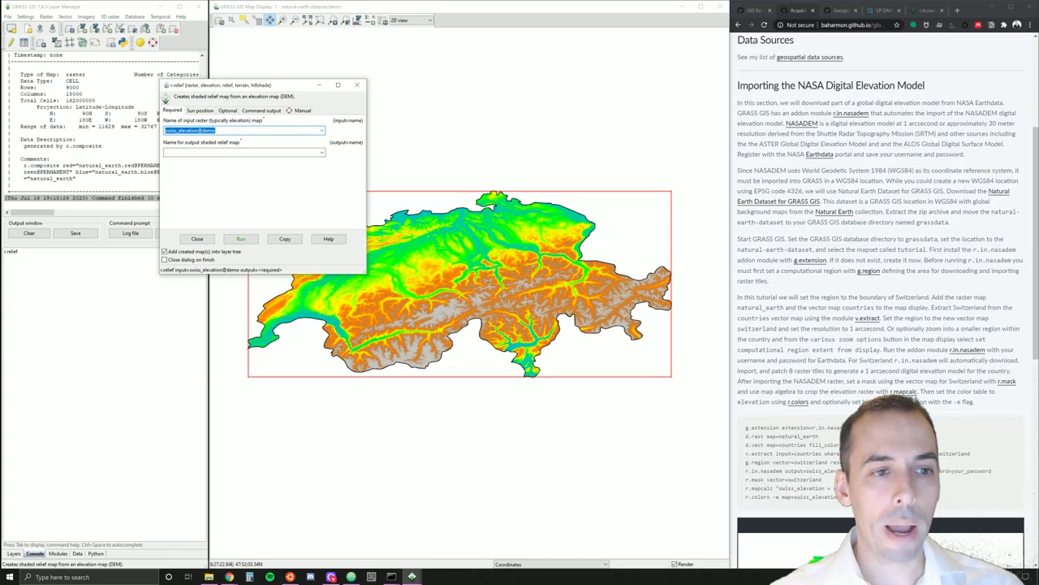
pyautogui.click(216, 130)
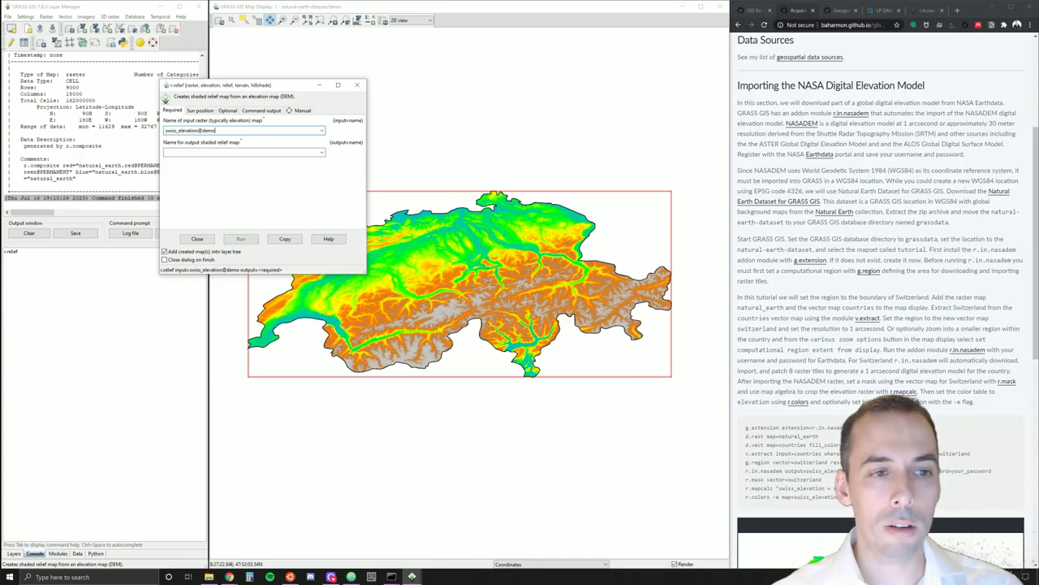
pyautogui.click(196, 152)
pyautogui.write('swiss_relief')
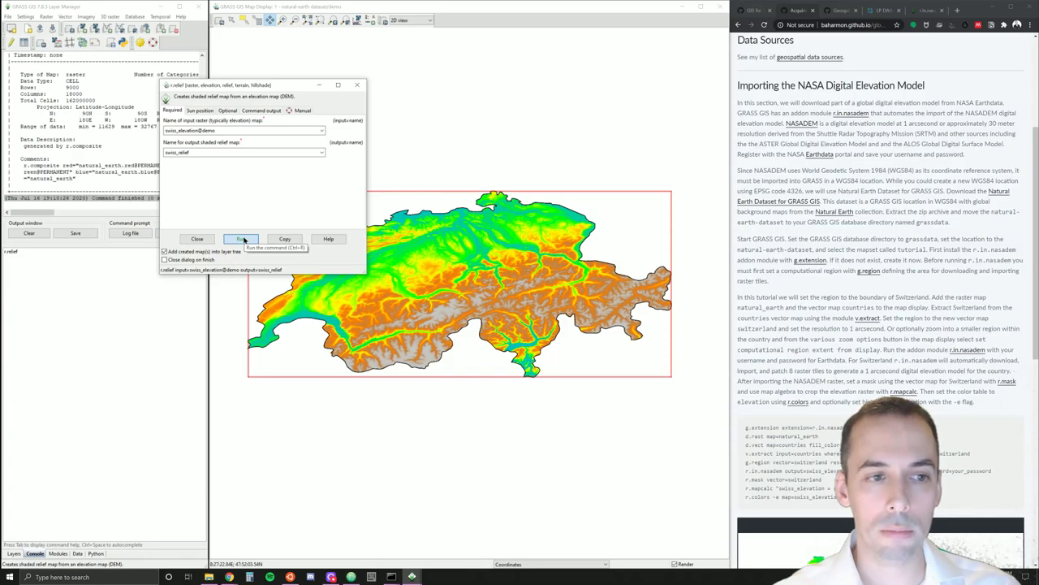
pyautogui.click(242, 239)
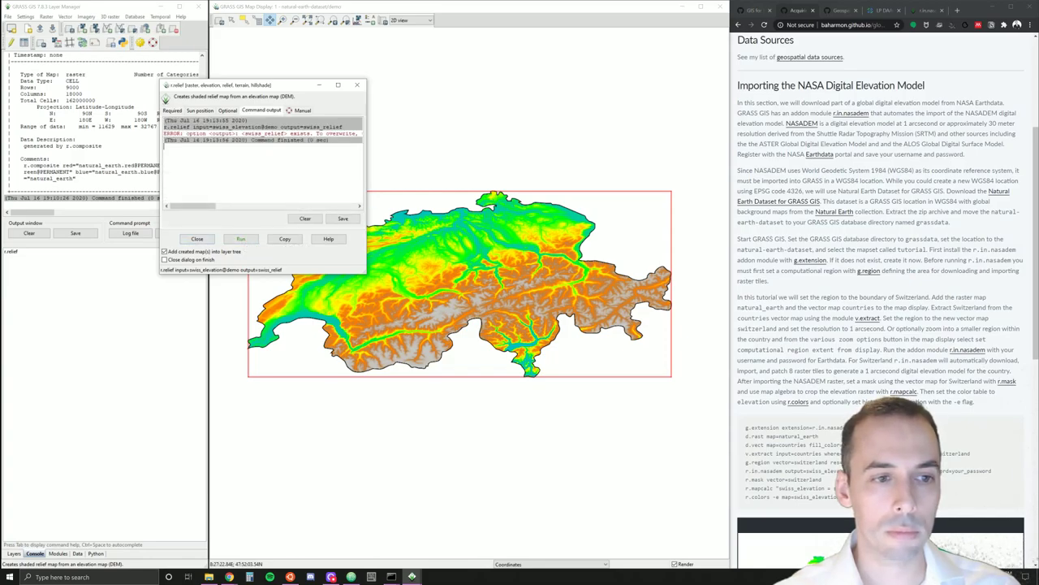
# Rerun the shaded relief computation with overwriting of existing files allowed, and return to the layer list
pyautogui.click(227, 110)
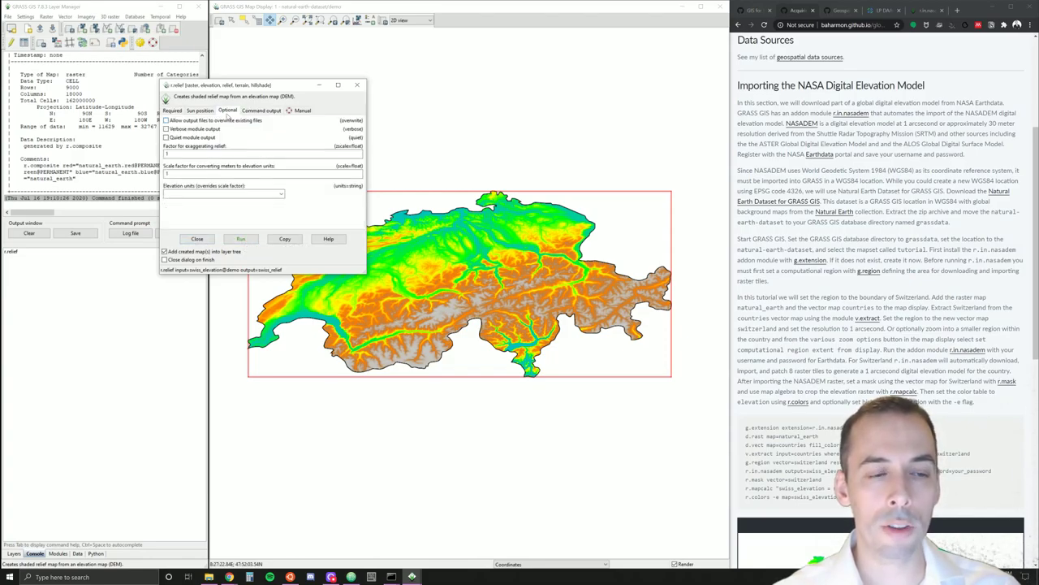
pyautogui.click(229, 120)
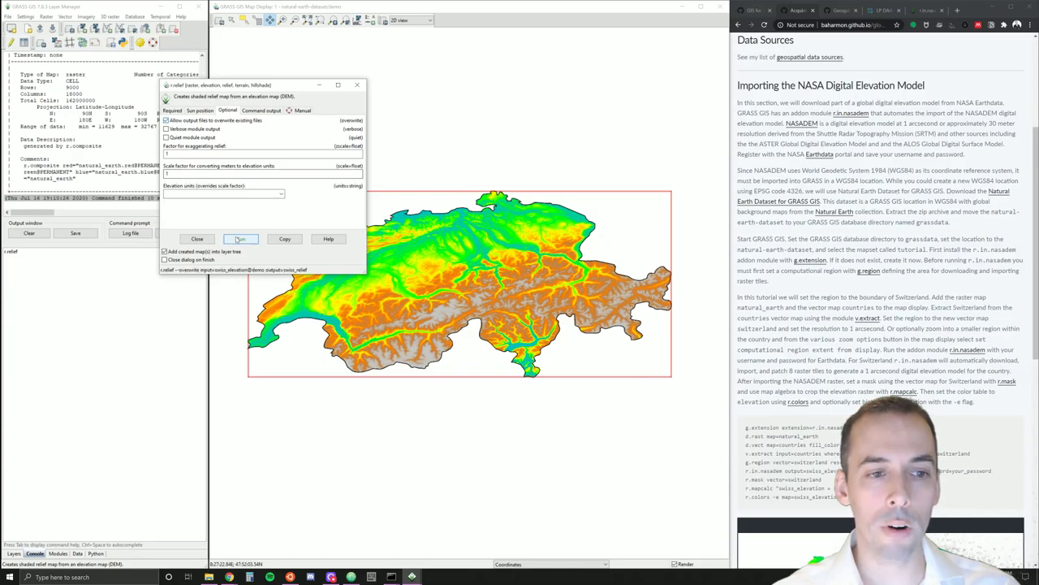
pyautogui.click(236, 241)
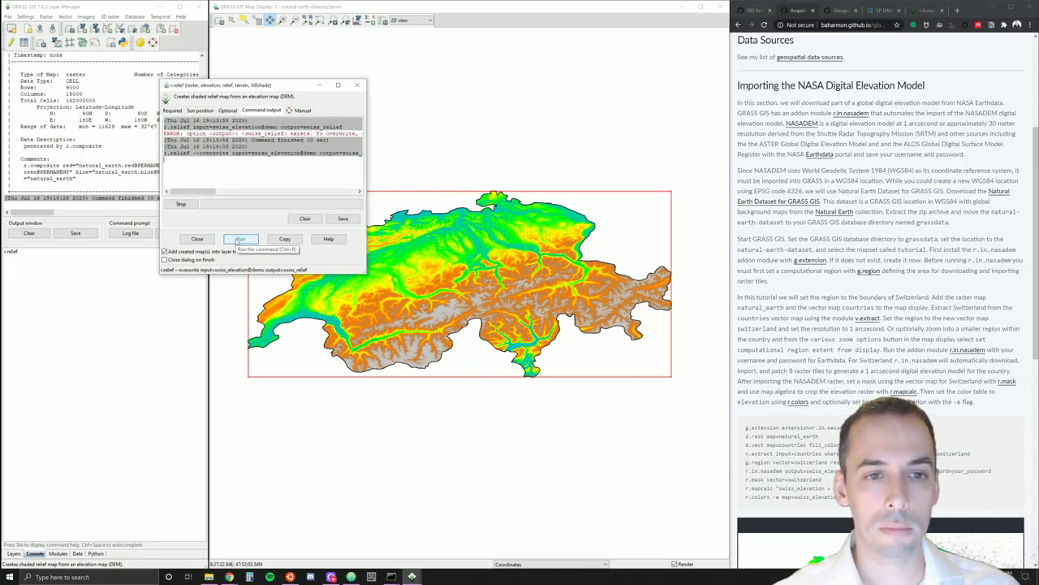
pyautogui.click(169, 112)
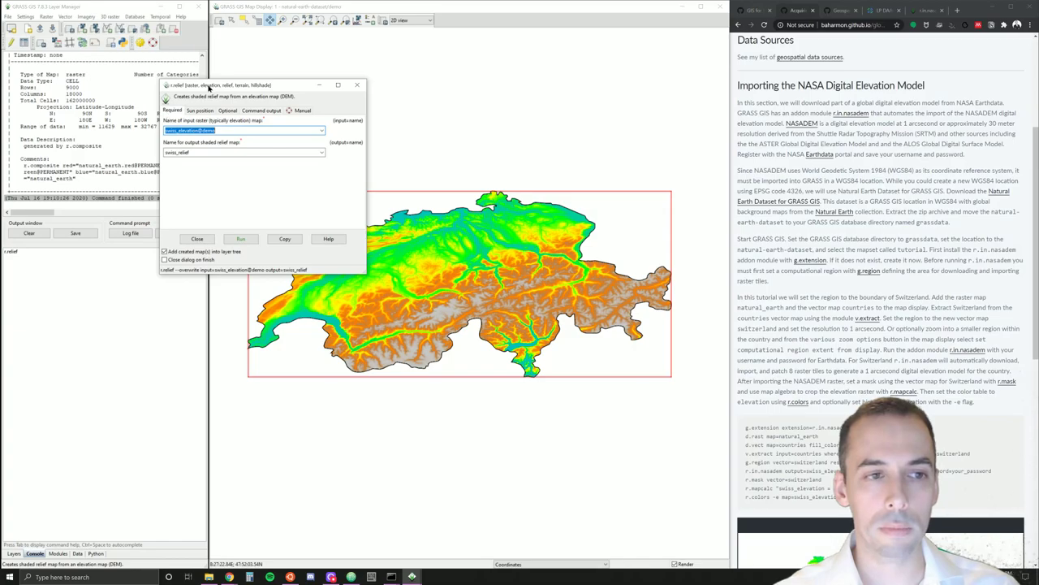
pyautogui.moveTo(210, 88); pyautogui.dragTo(87, 68)
pyautogui.click(132, 91)
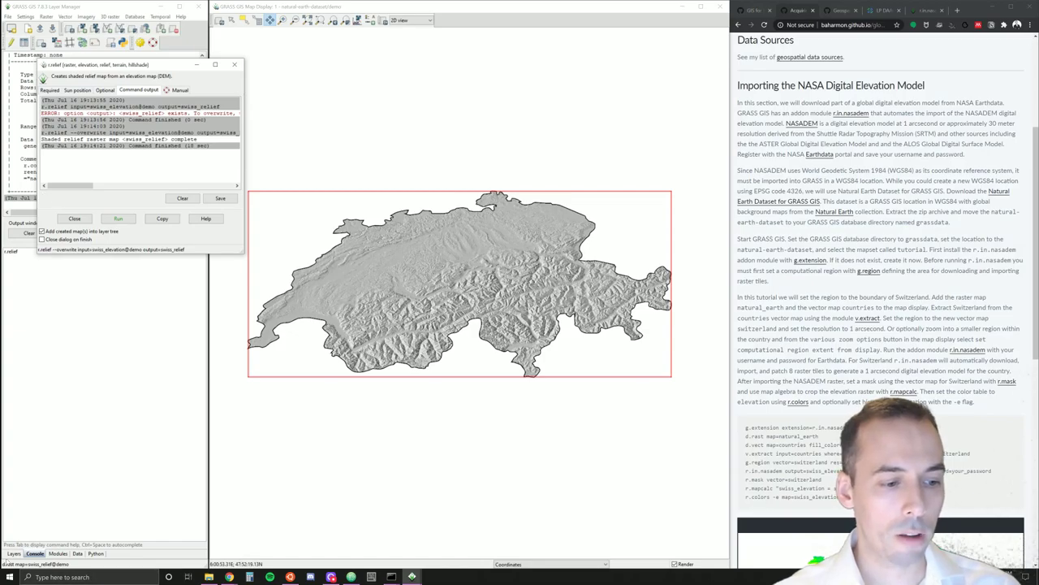
pyautogui.click(14, 553)
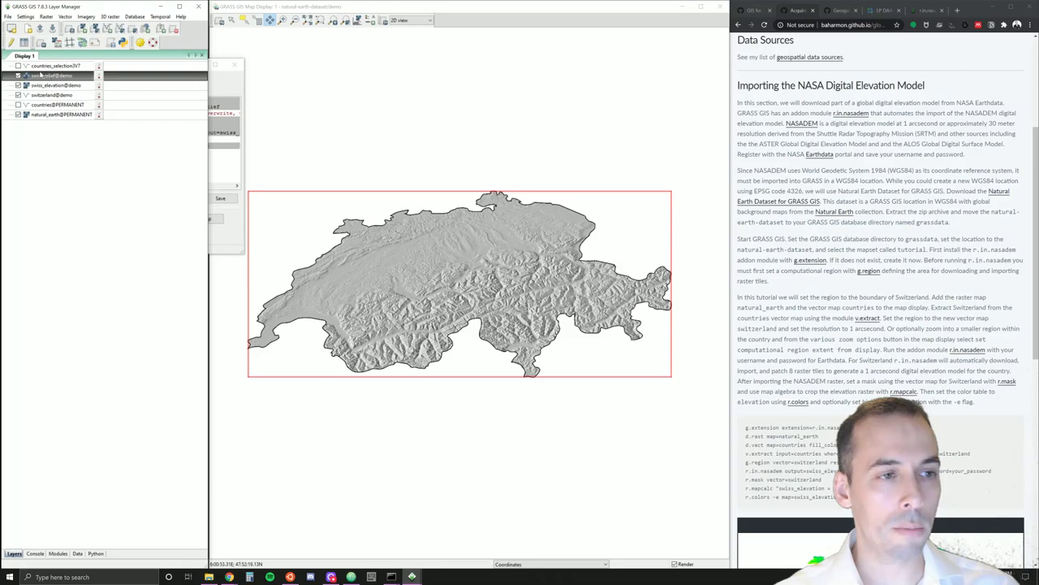
# Rerun the r.relief computation for swiss_relief with a relief exaggeration factor of 3, and close the tool
pyautogui.click(226, 86)
pyautogui.moveTo(154, 68); pyautogui.dragTo(205, 197)
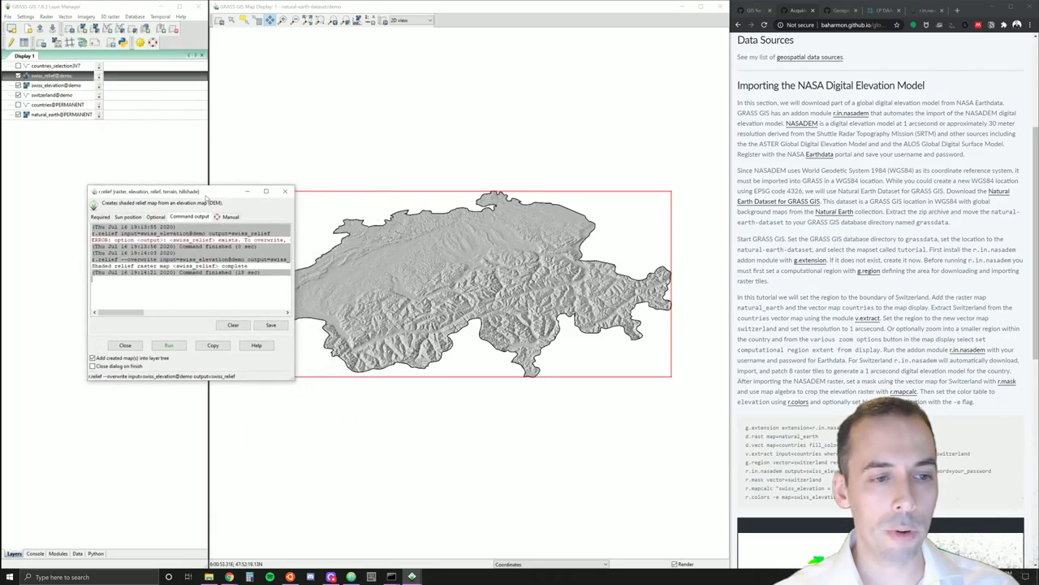
pyautogui.click(163, 217)
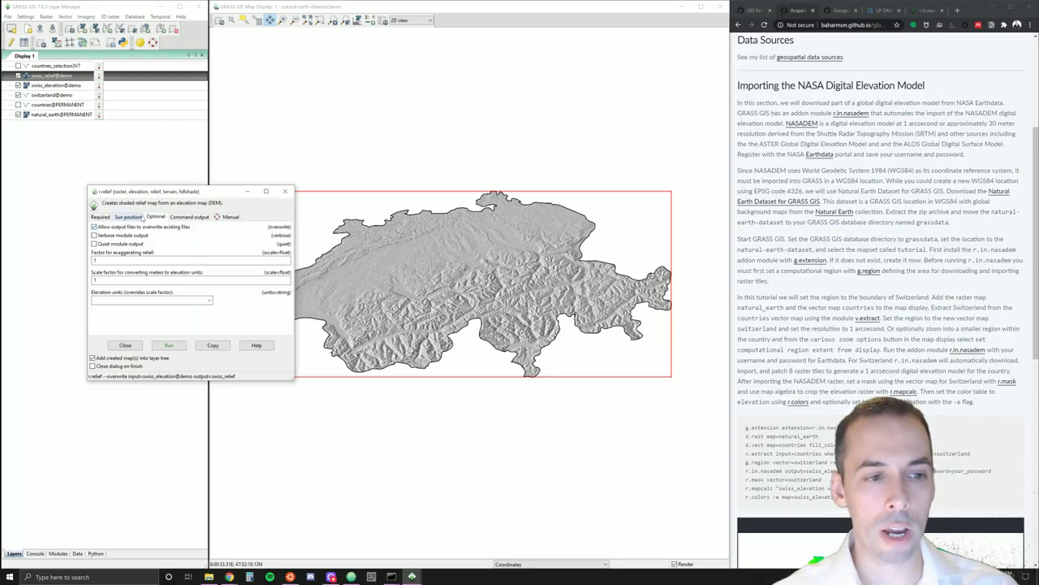
pyautogui.click(138, 218)
pyautogui.press('Tab')
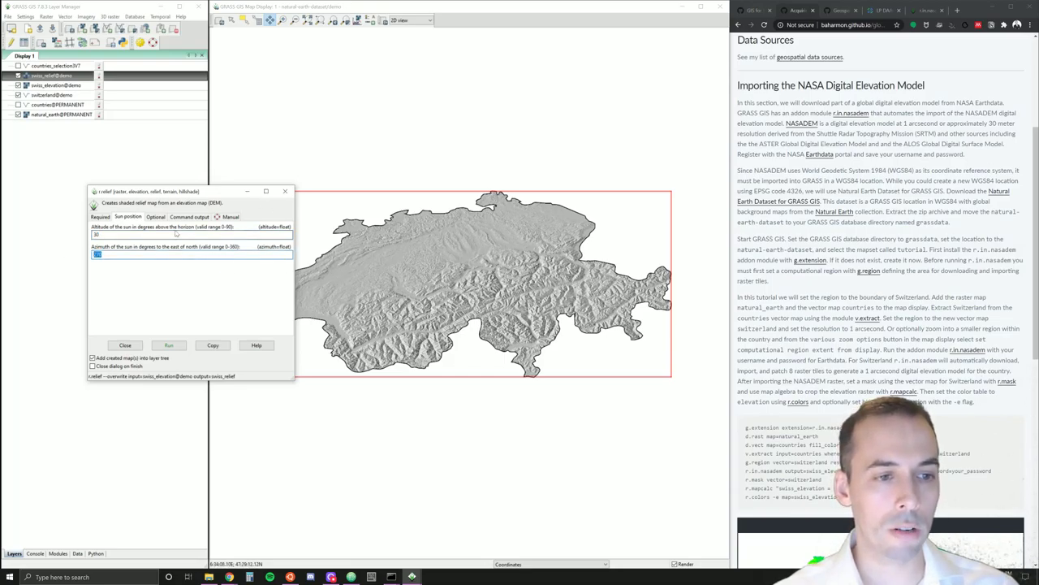
pyautogui.click(156, 217)
pyautogui.press('Tab')
pyautogui.hotkey('shift', 'Tab')
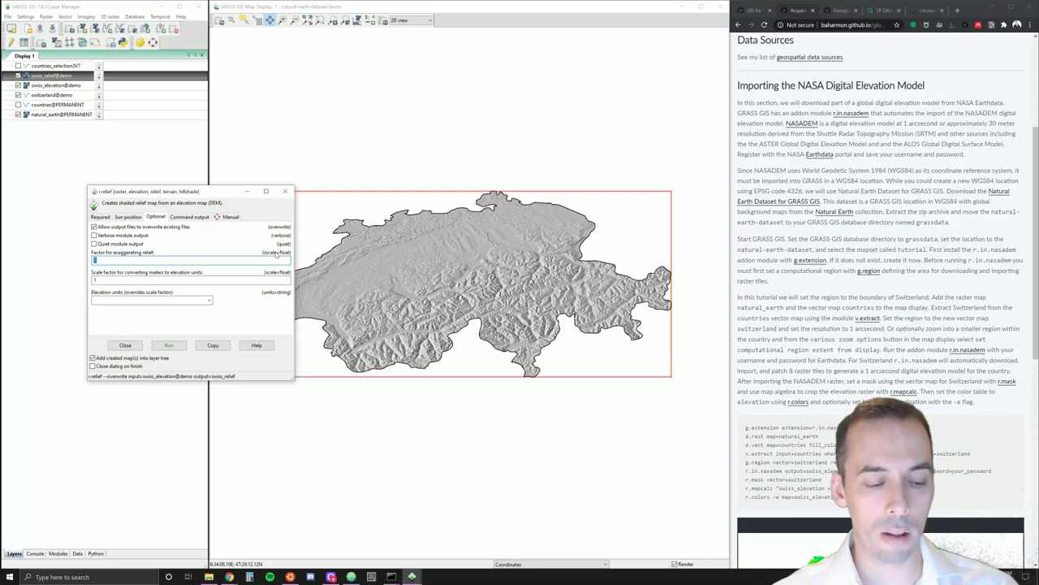
pyautogui.write('2')
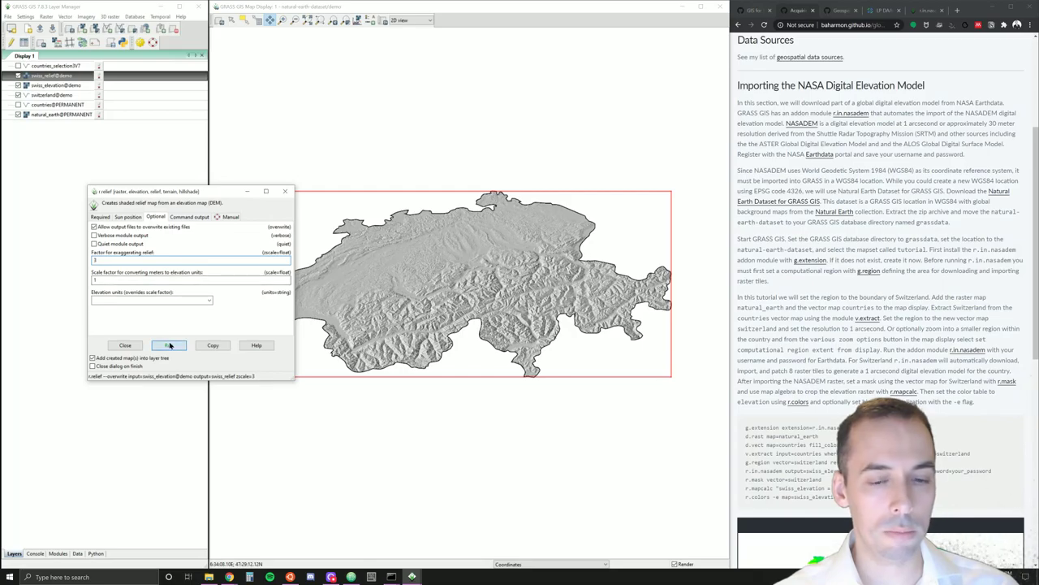
pyautogui.click(168, 345)
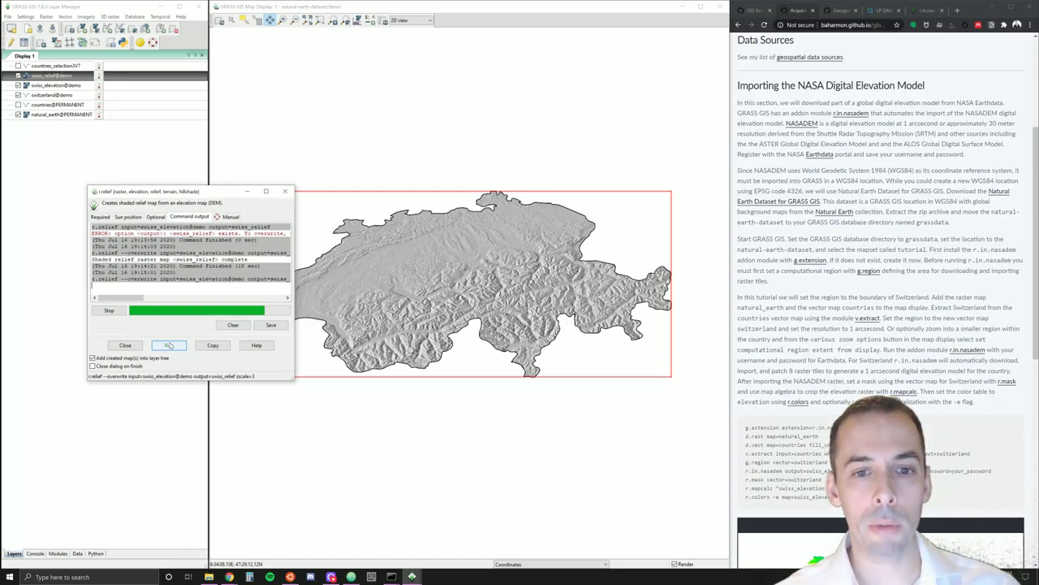
pyautogui.click(169, 345)
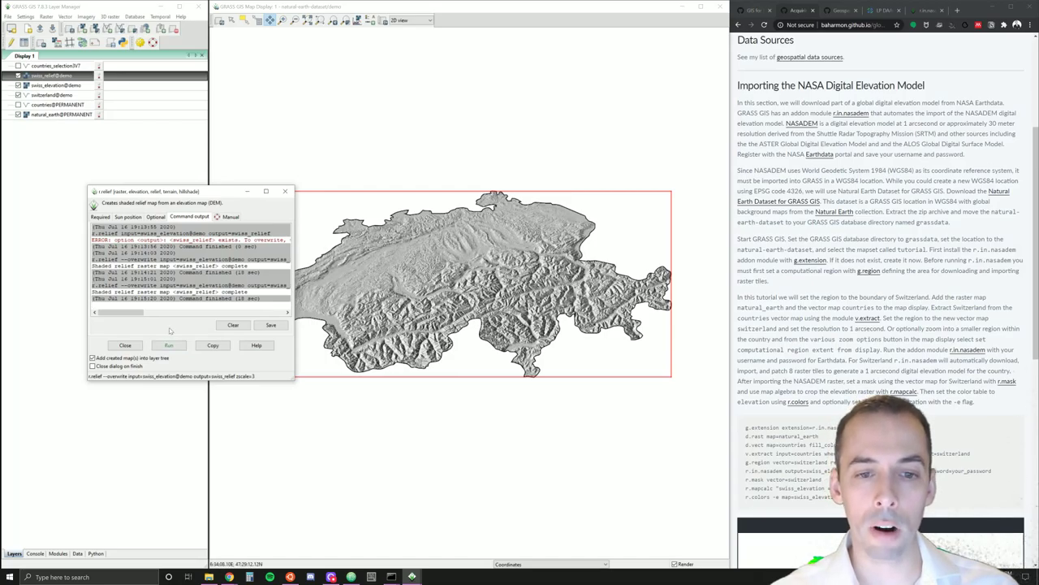
pyautogui.click(286, 191)
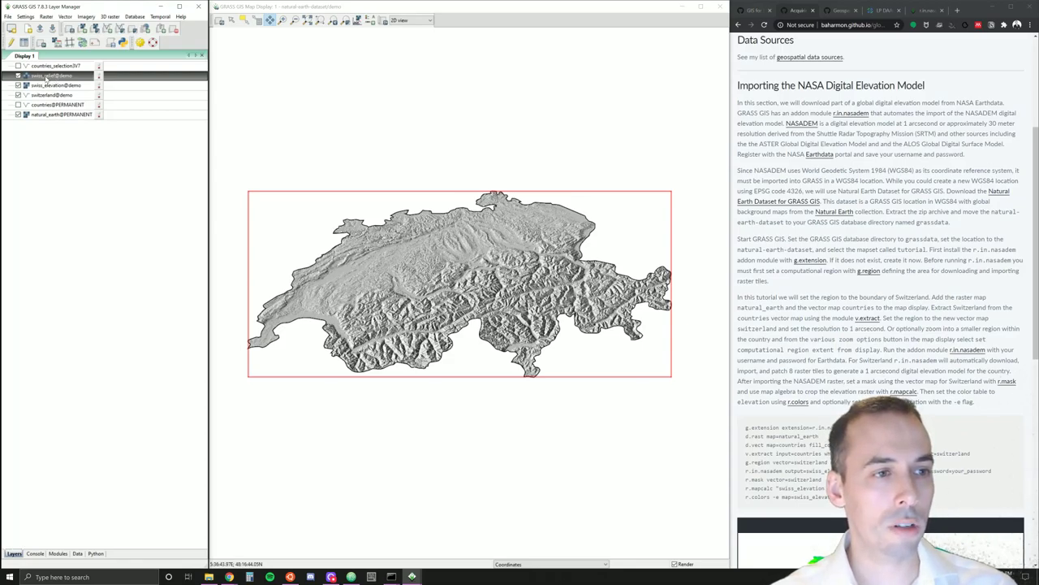
# Move the swiss_elevation layer above the swiss_relief layer in the layer list
pyautogui.rightClick(46, 79)
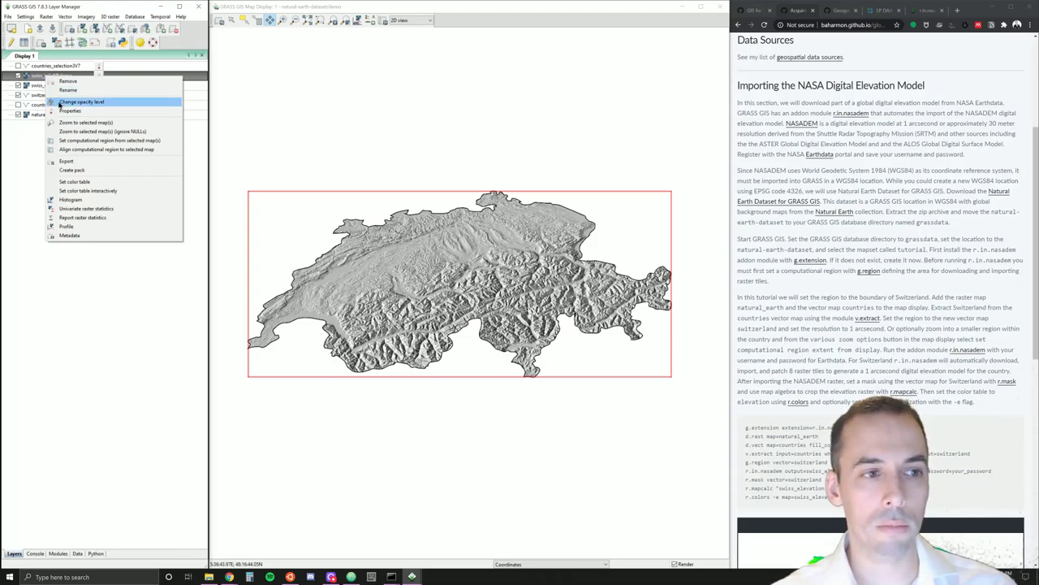
pyautogui.click(32, 91)
pyautogui.moveTo(45, 90); pyautogui.dragTo(45, 76)
# Set the swiss_elevation layer's opacity to about 48 percent so the relief below shows through
pyautogui.rightClick(45, 76)
pyautogui.click(84, 100)
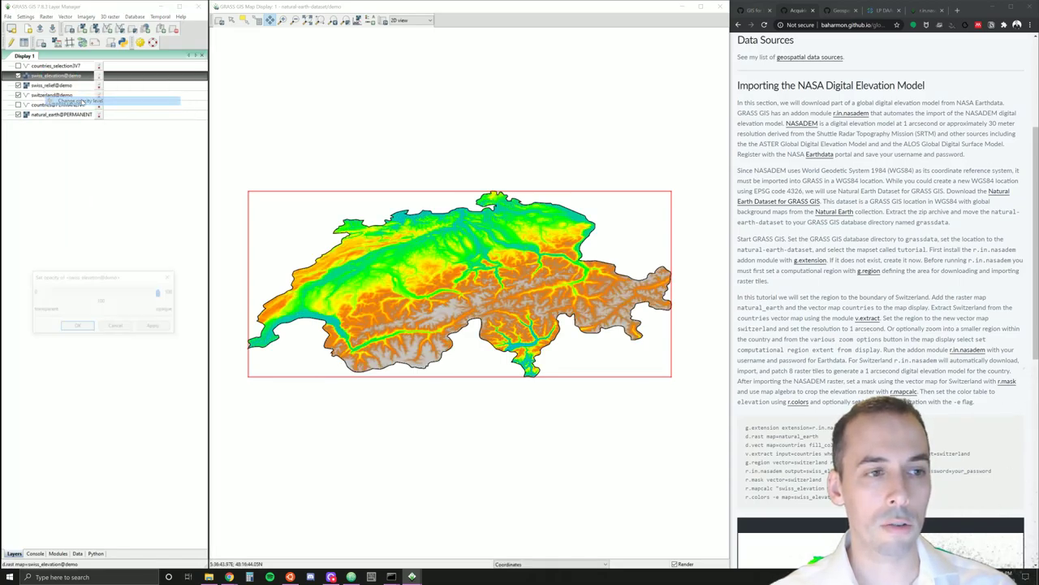
pyautogui.moveTo(161, 294); pyautogui.dragTo(101, 290)
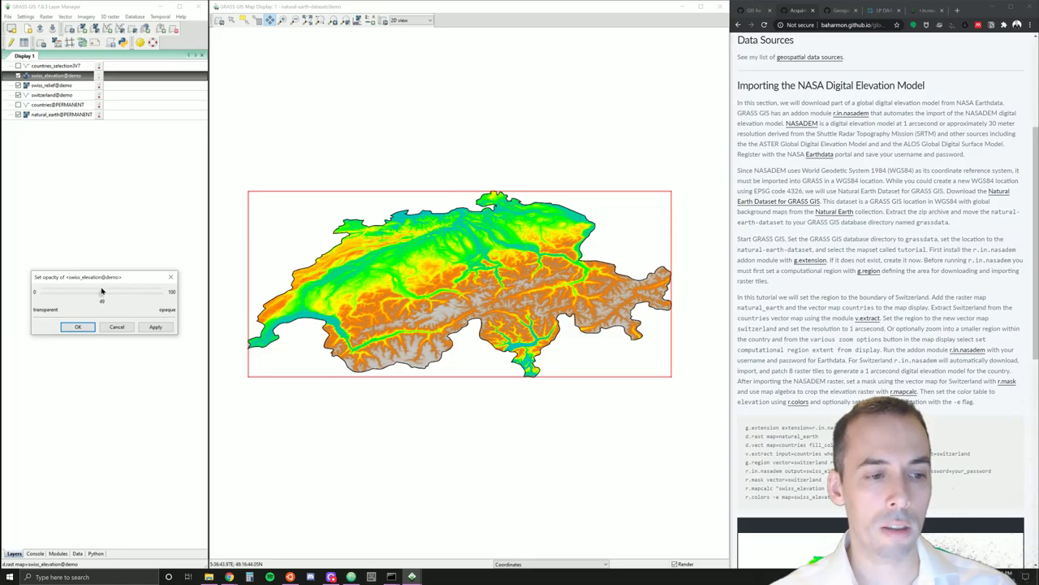
pyautogui.click(151, 328)
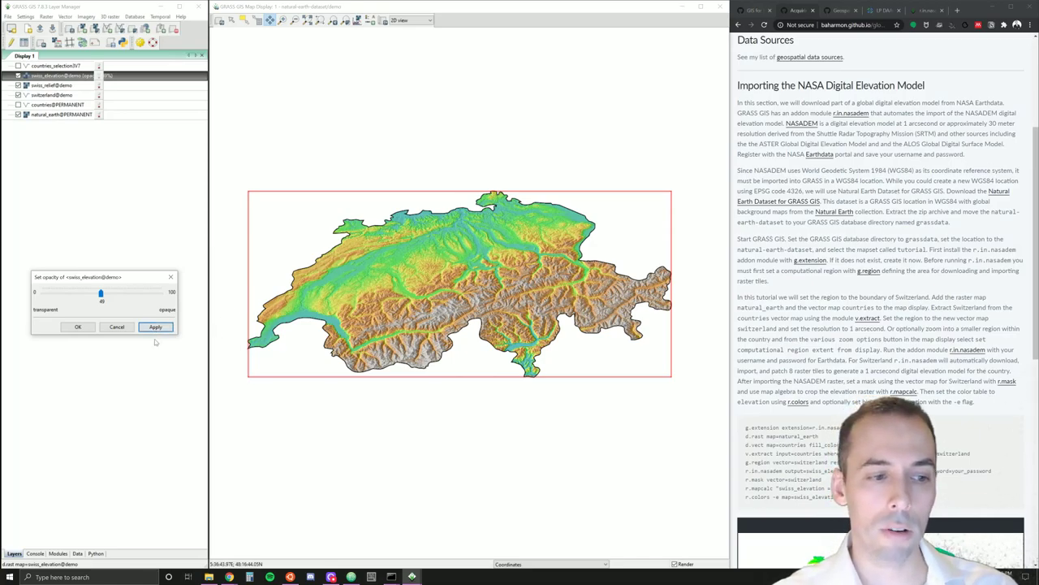
pyautogui.click(117, 326)
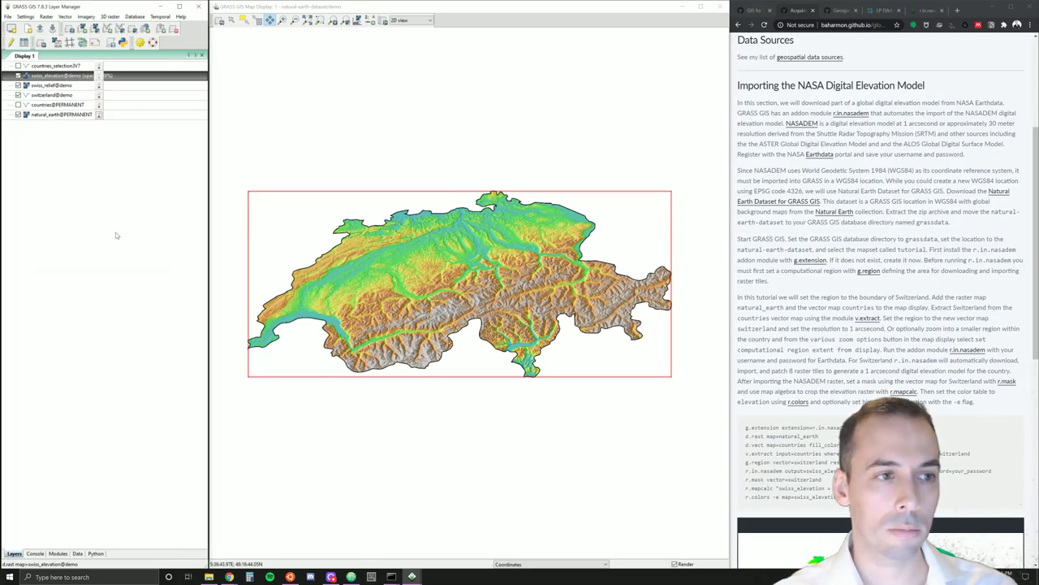
# Set the swiss_elevation layer's opacity back to 100 percent
pyautogui.rightClick(76, 77)
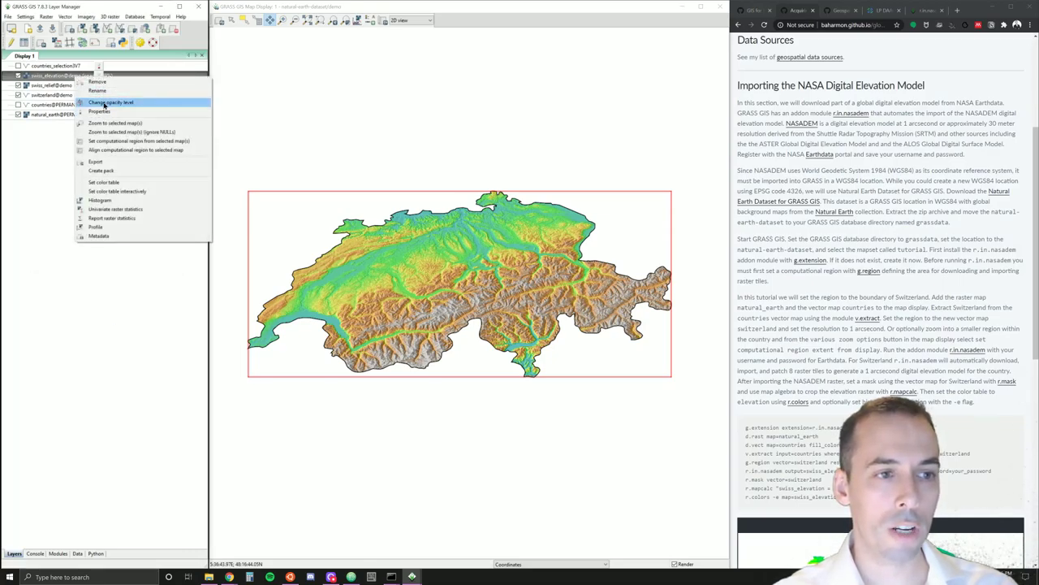
pyautogui.click(104, 103)
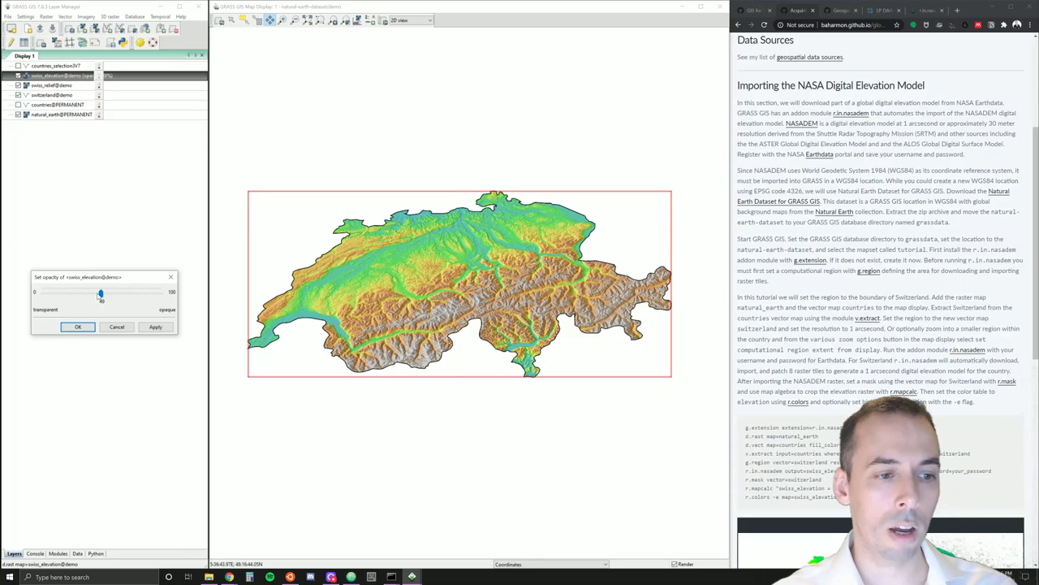
pyautogui.moveTo(102, 297); pyautogui.dragTo(195, 296)
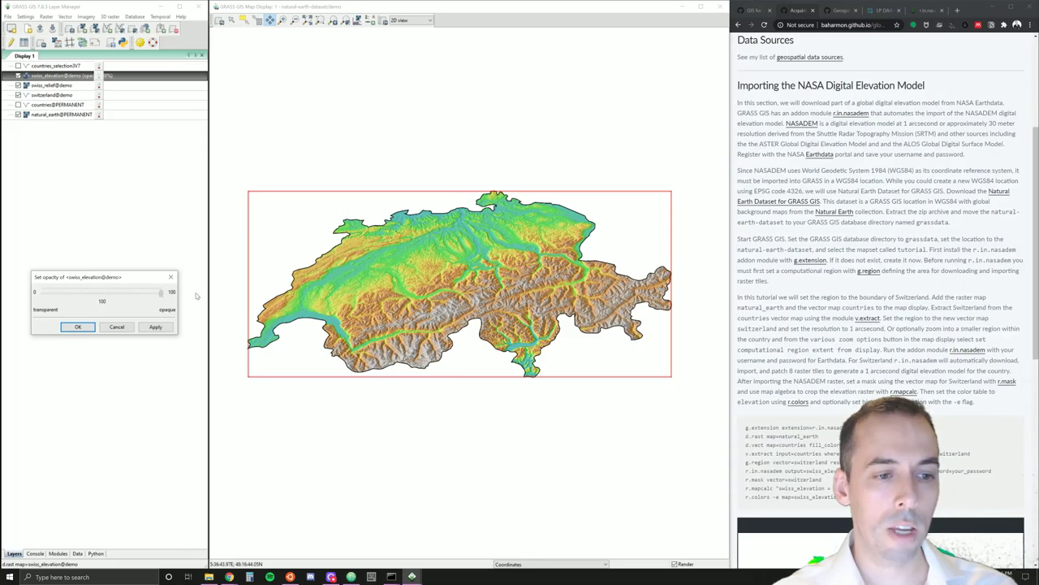
pyautogui.click(77, 327)
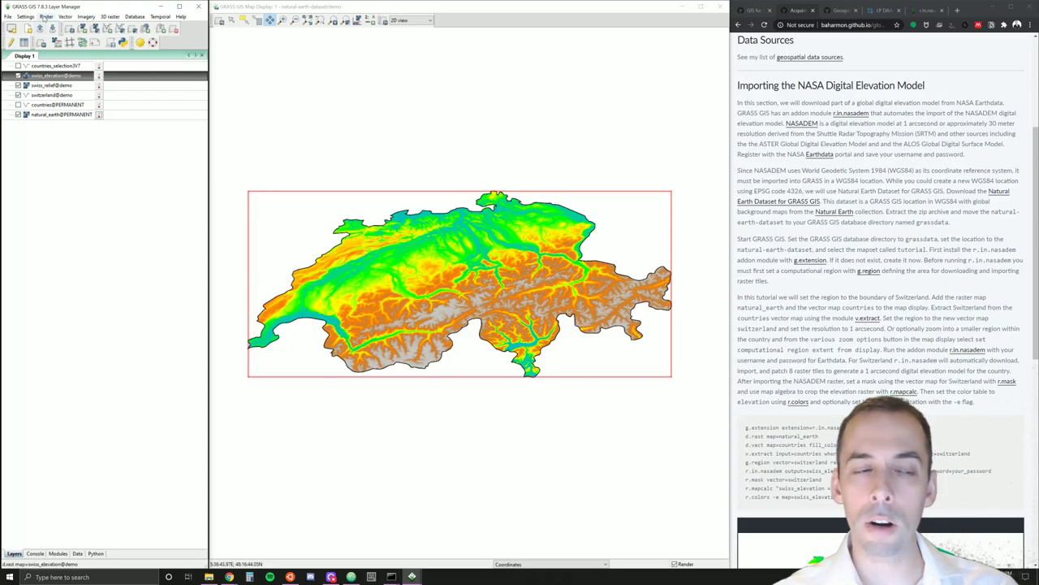
# Start the r.shade tool with swiss_relief as the shaded relief map and swiss_elevation as the color raster draped over it
pyautogui.click(45, 18)
pyautogui.moveTo(108, 102)
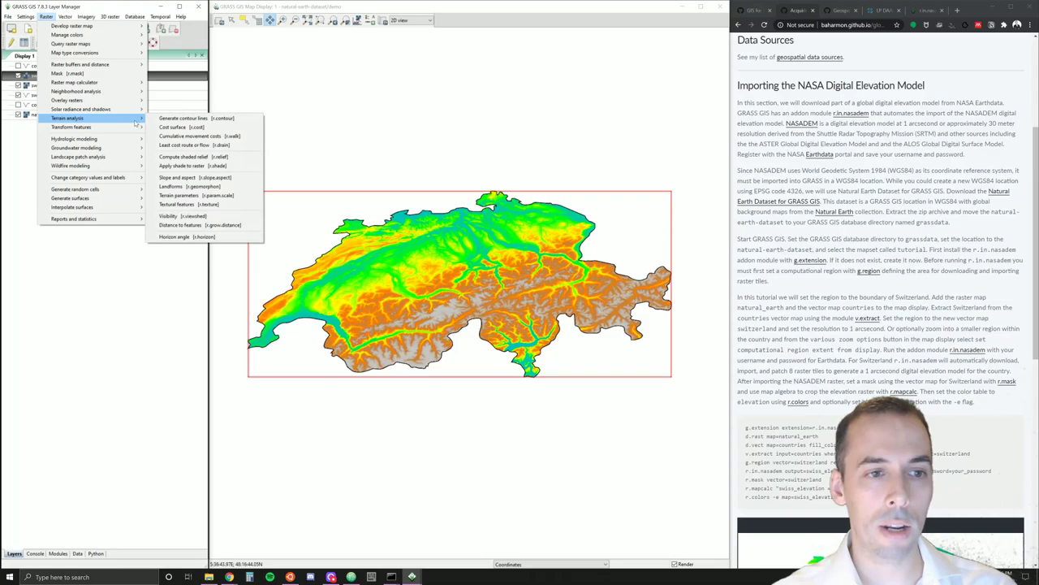
pyautogui.click(216, 168)
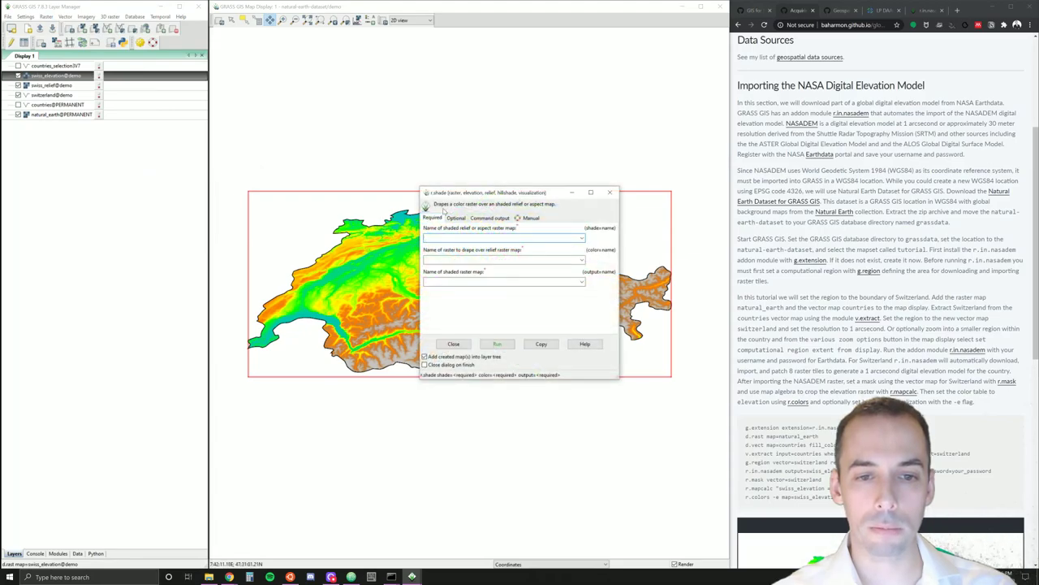
pyautogui.moveTo(475, 193); pyautogui.dragTo(233, 157)
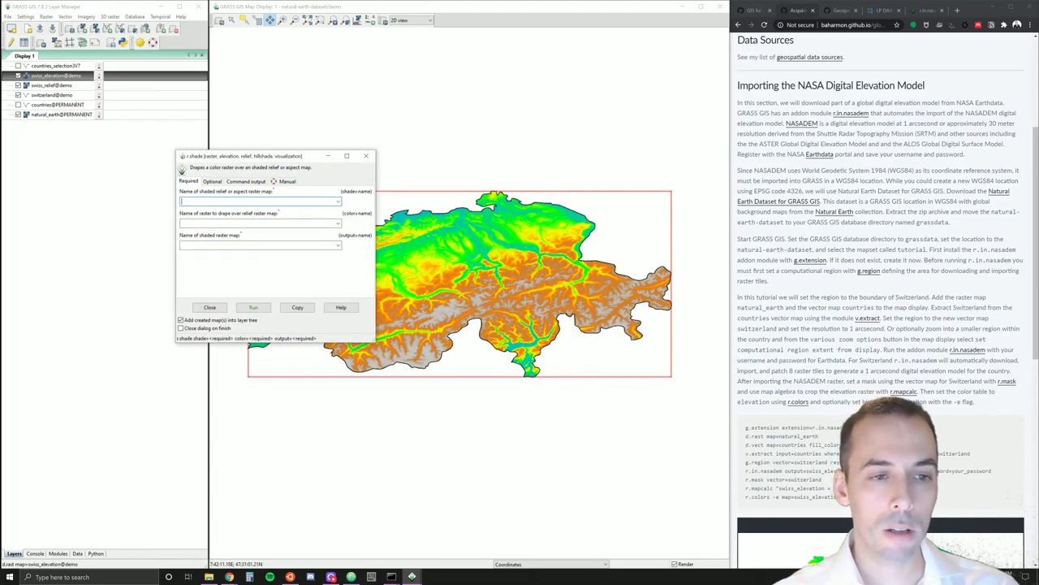
pyautogui.click(295, 202)
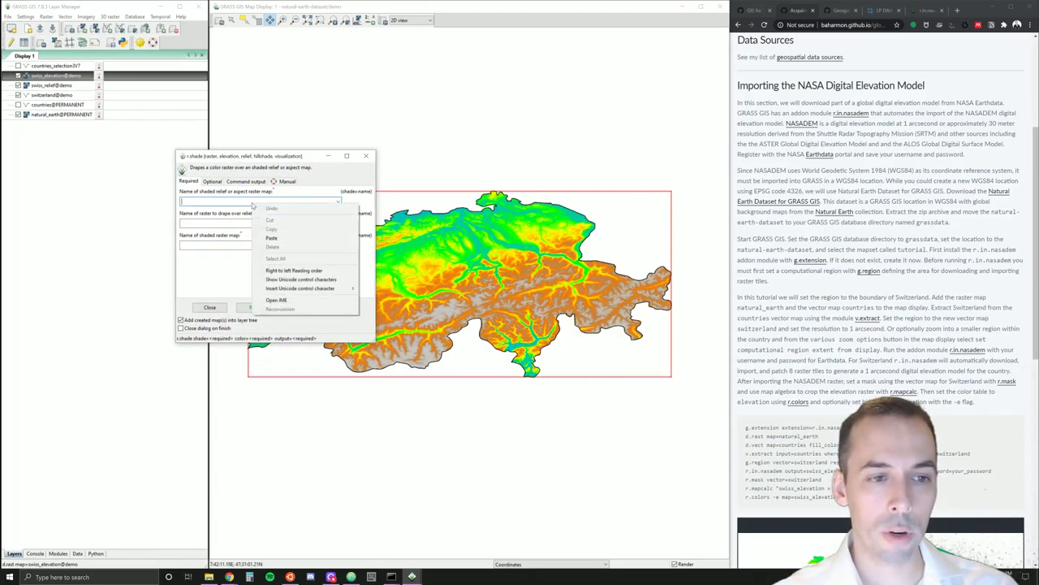
pyautogui.click(296, 201)
pyautogui.write('swi')
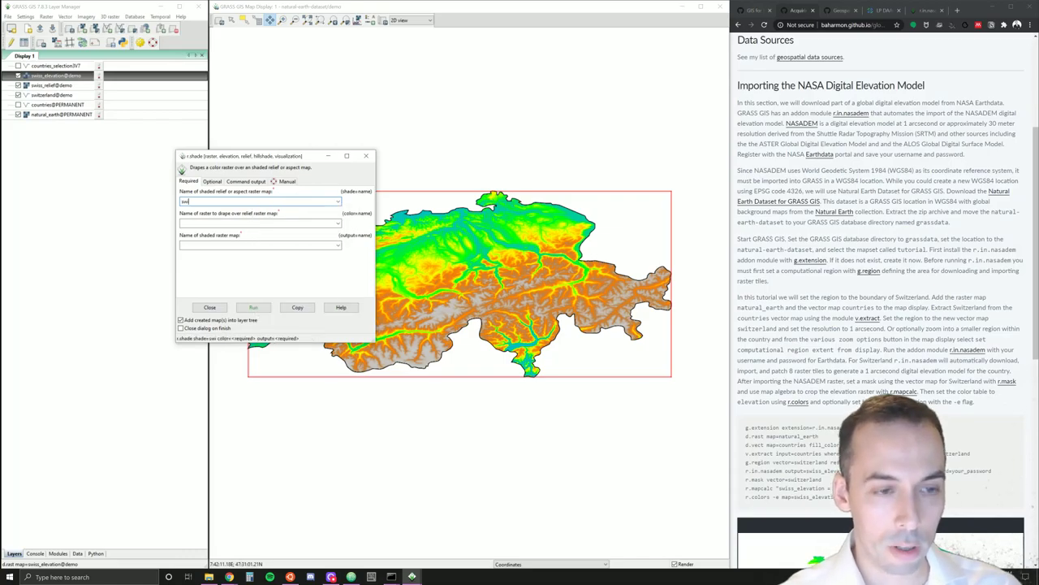
pyautogui.write('ss_relief')
pyautogui.press('Tab')
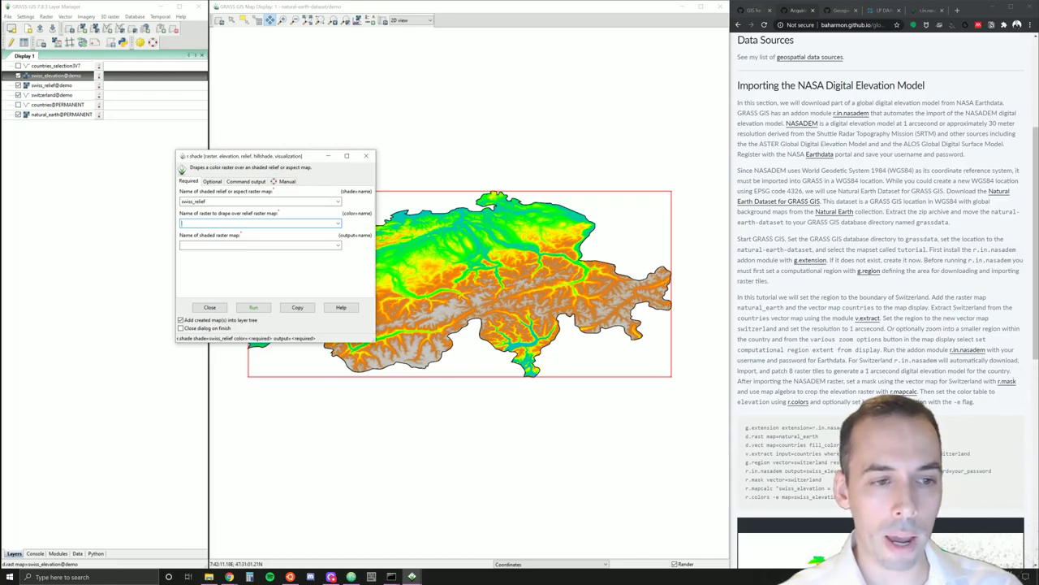
pyautogui.click(338, 224)
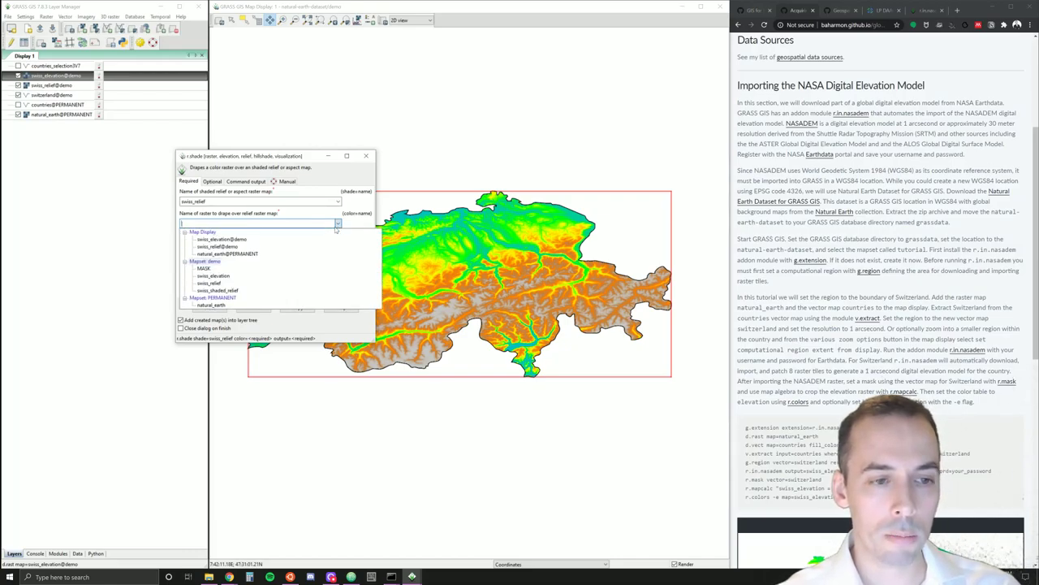
pyautogui.click(212, 240)
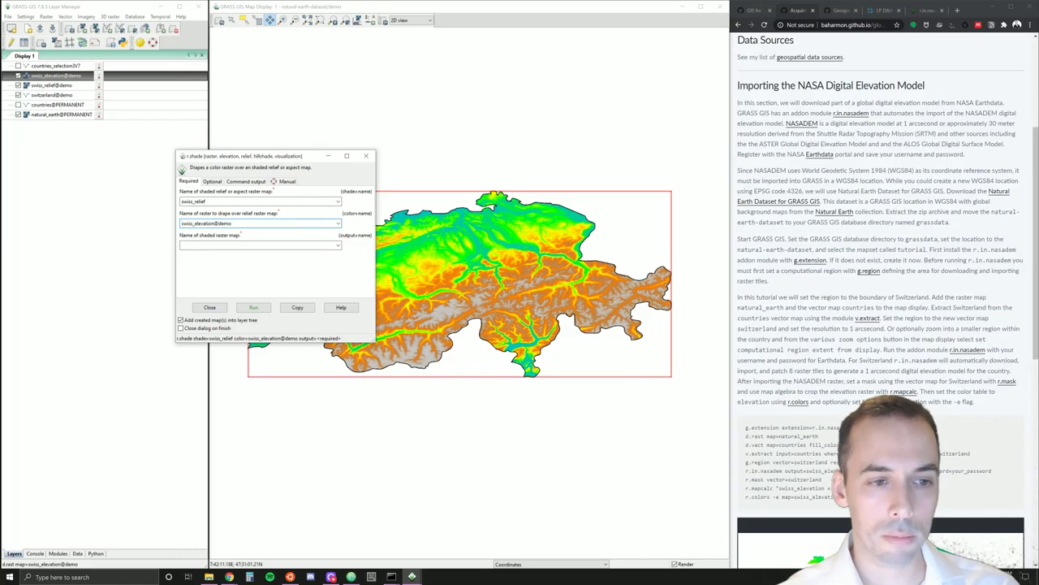
pyautogui.moveTo(233, 223); pyautogui.dragTo(213, 223)
pyautogui.press('BackSpace')
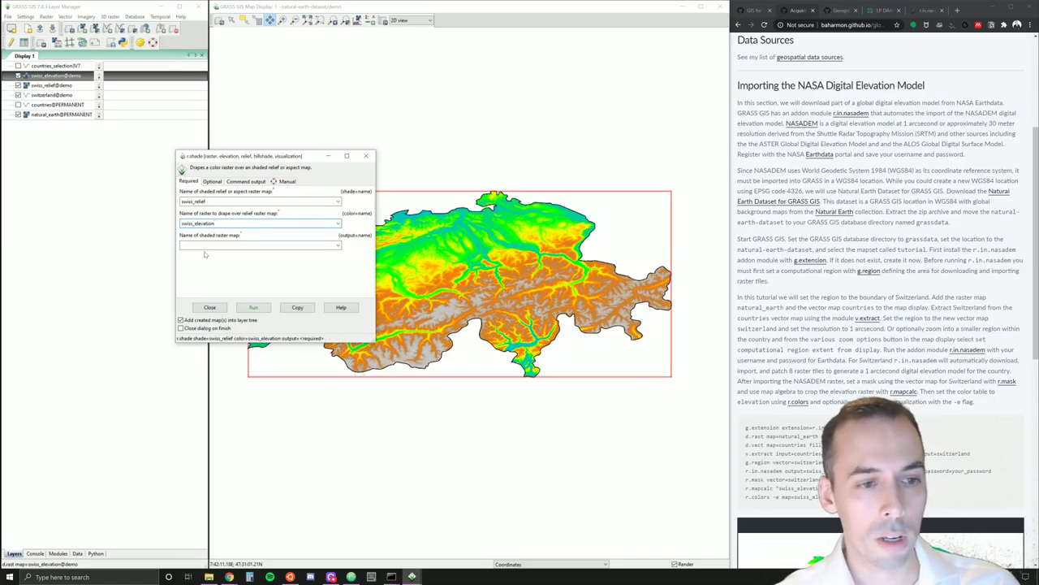
# Run r.shade with swiss_shaded_relief as the output map name and overwriting of existing files allowed
pyautogui.write('shad')
pyautogui.press('BackSpace')
pyautogui.press('BackSpace')
pyautogui.press('BackSpace')
pyautogui.press('BackSpace')
pyautogui.write('swiss_shaded_relief')
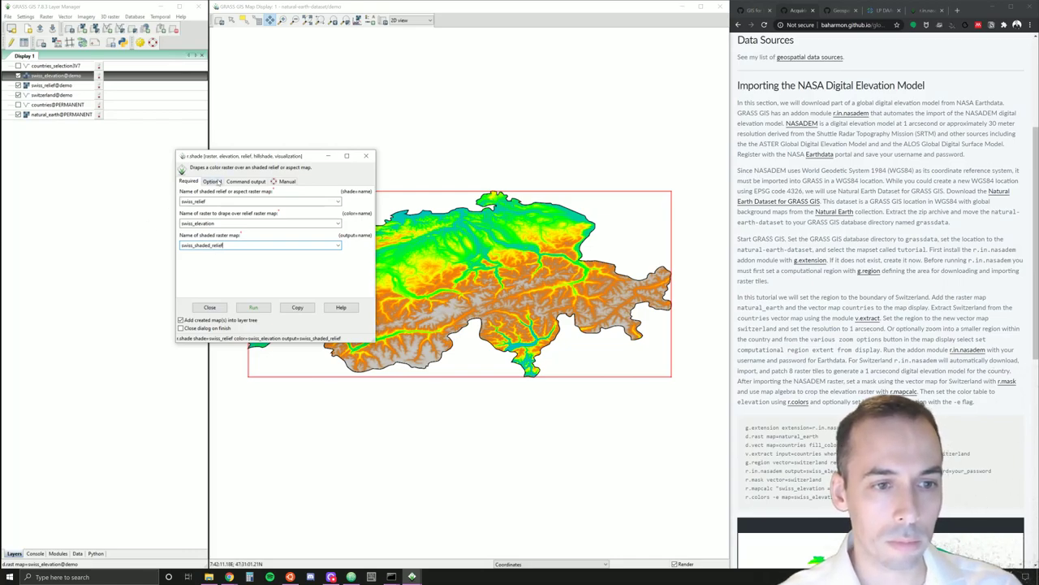
pyautogui.click(208, 183)
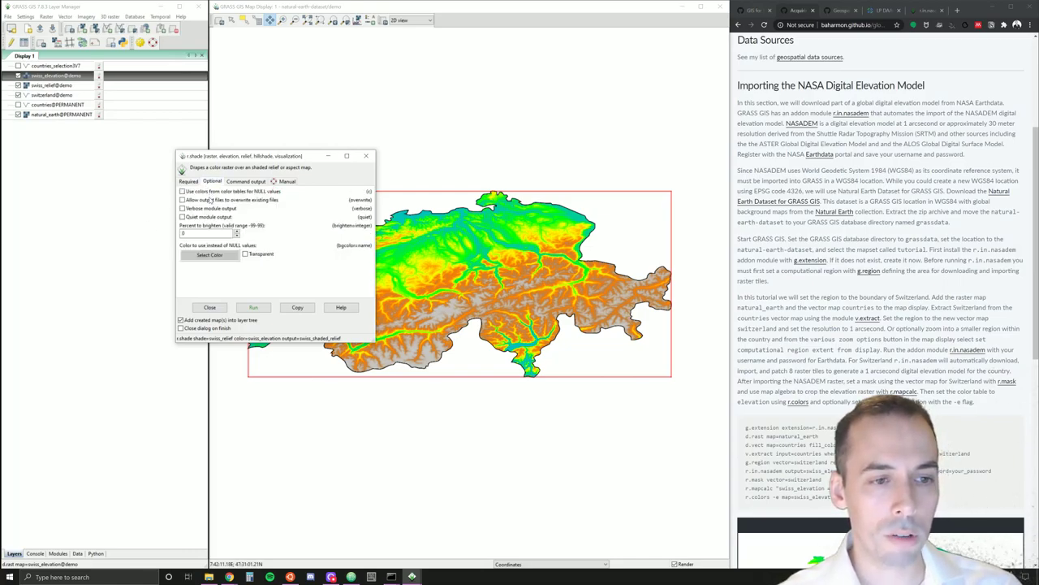
pyautogui.click(210, 201)
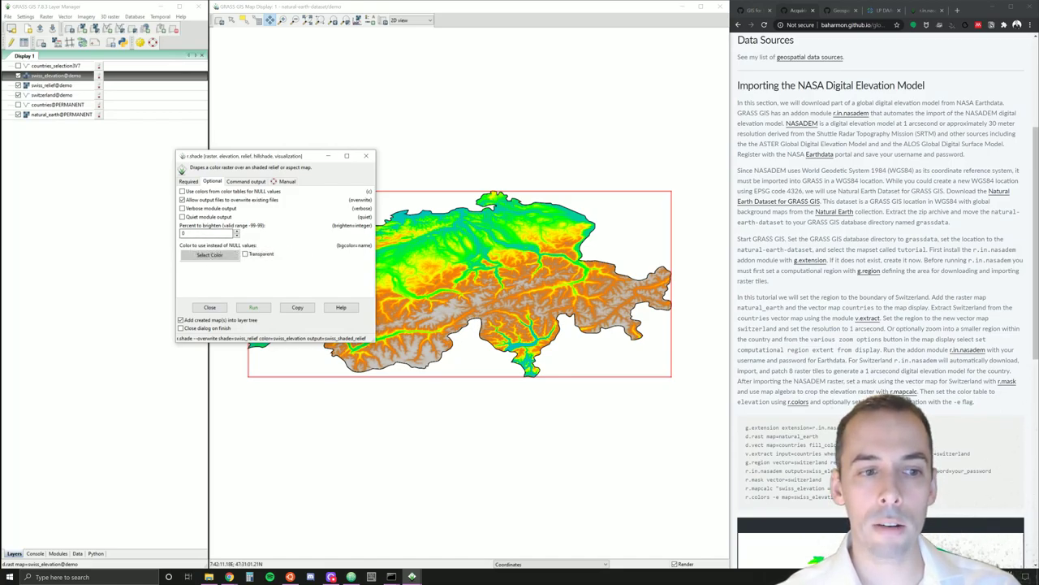
pyautogui.doubleClick(183, 233)
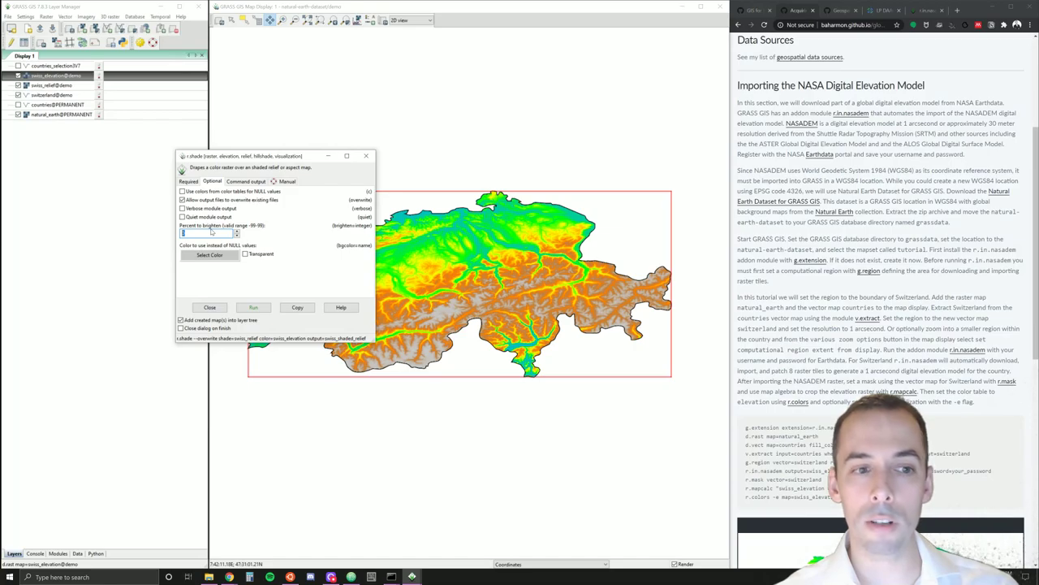
pyautogui.click(253, 308)
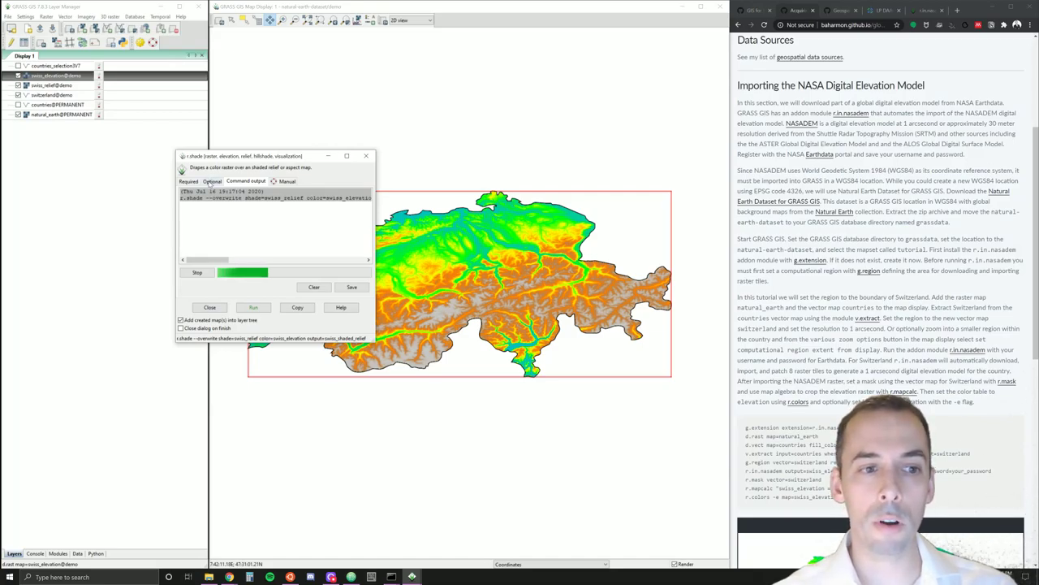
# Rerun r.shade for swiss_shaded_relief with the percent to brighten set to 32
pyautogui.moveTo(218, 157); pyautogui.dragTo(134, 147)
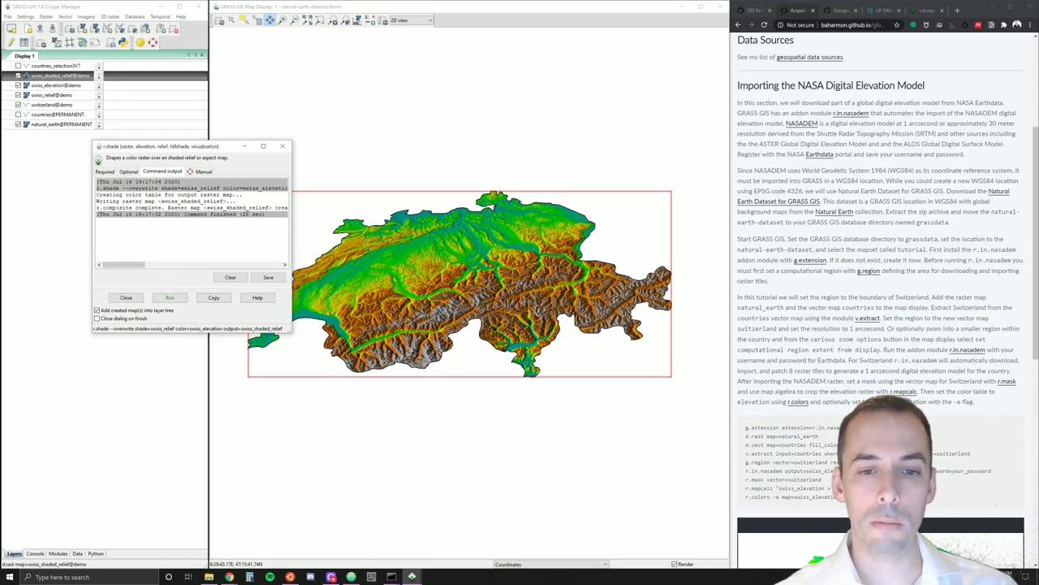
pyautogui.click(138, 172)
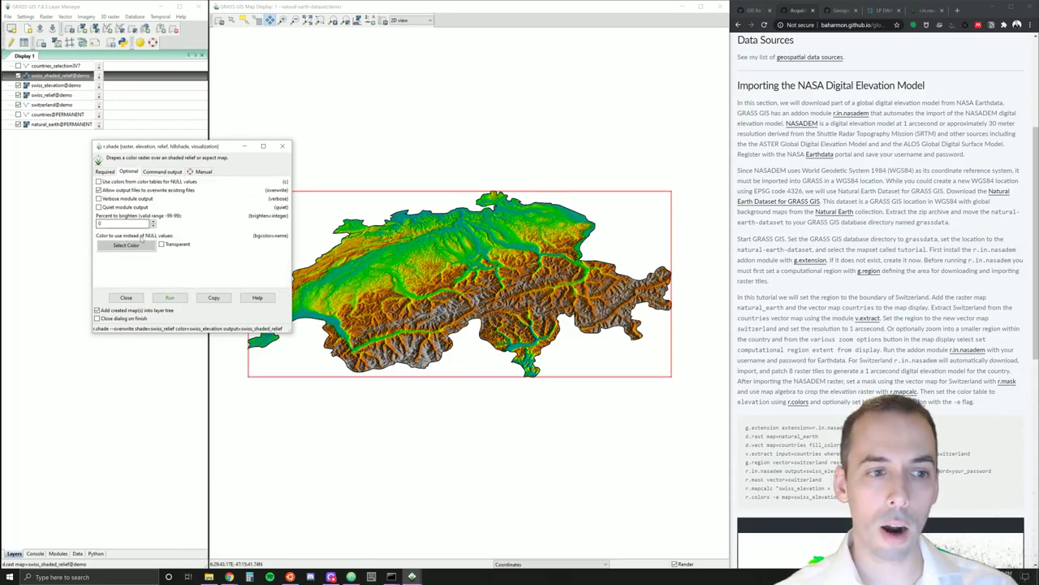
pyautogui.write('3')
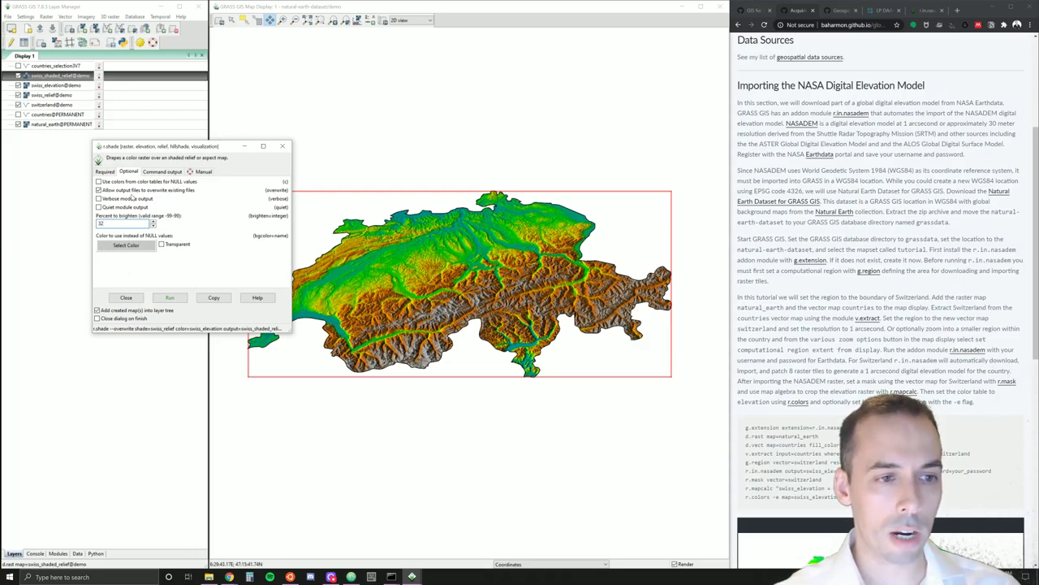
pyautogui.click(170, 297)
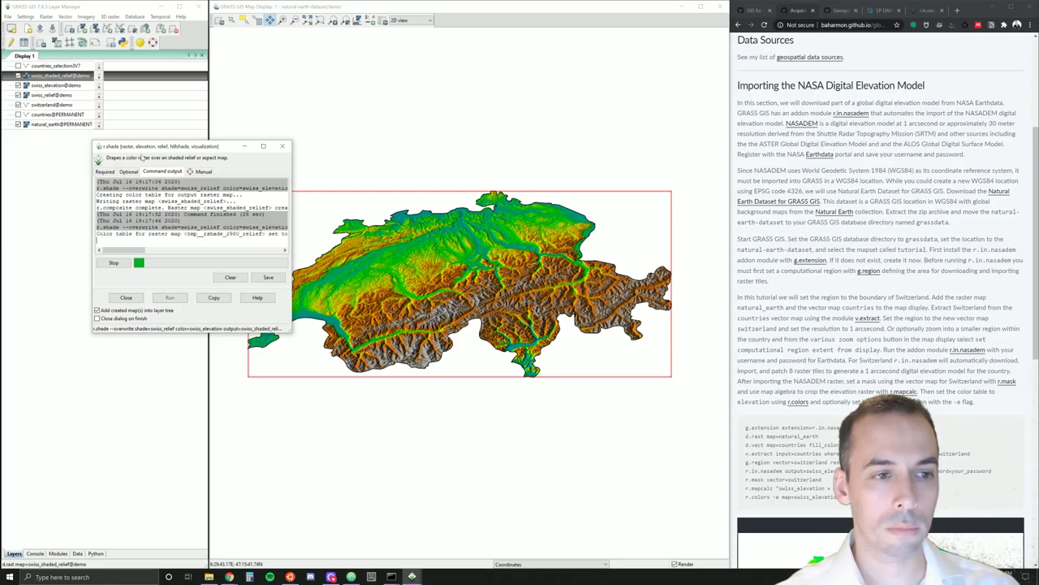
# Close the r.shade tool and zoom the map display in to the full extent of Switzerland
pyautogui.moveTo(147, 151); pyautogui.dragTo(110, 159)
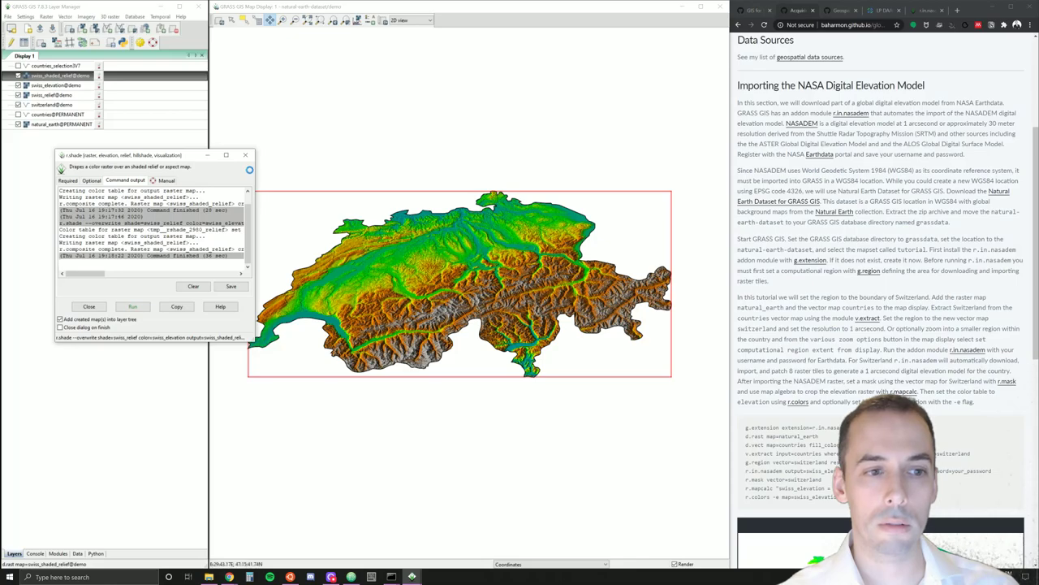
pyautogui.click(247, 155)
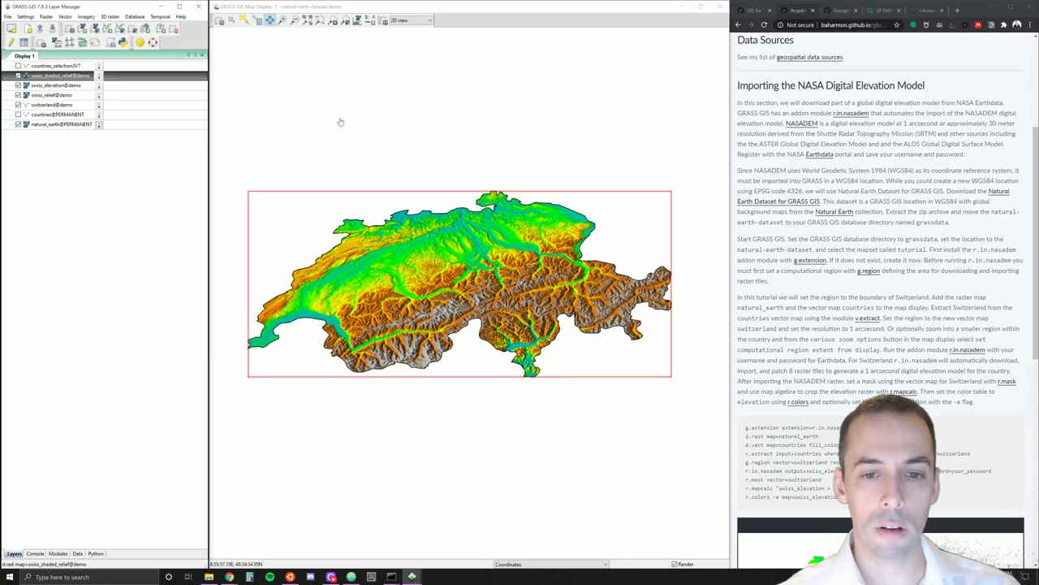
pyautogui.click(284, 21)
pyautogui.moveTo(240, 172); pyautogui.dragTo(684, 420)
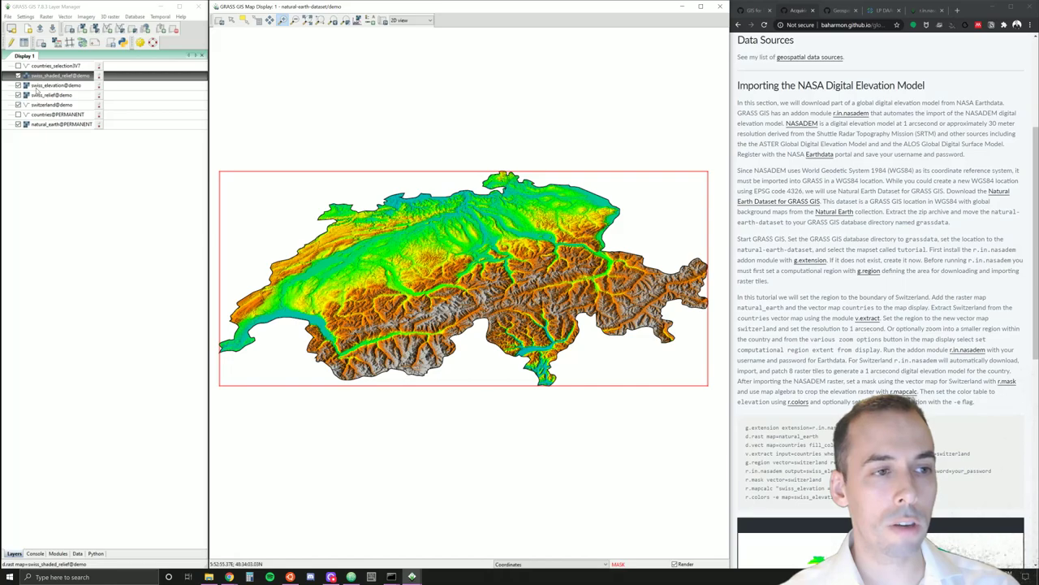
# Add a raster legend for swiss_elevation using the Lato-Regular font at size 12
pyautogui.click(37, 86)
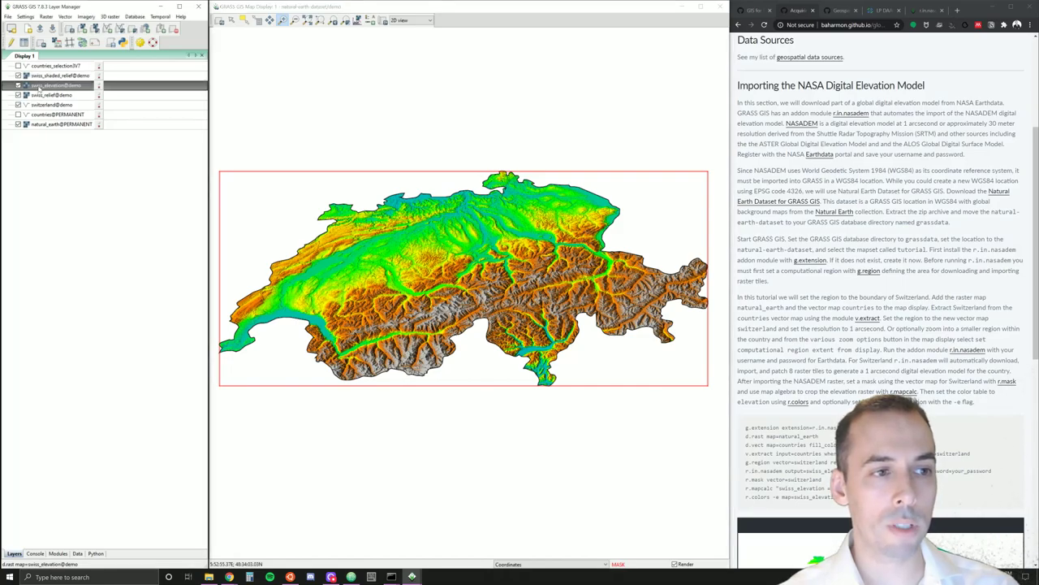
pyautogui.click(370, 21)
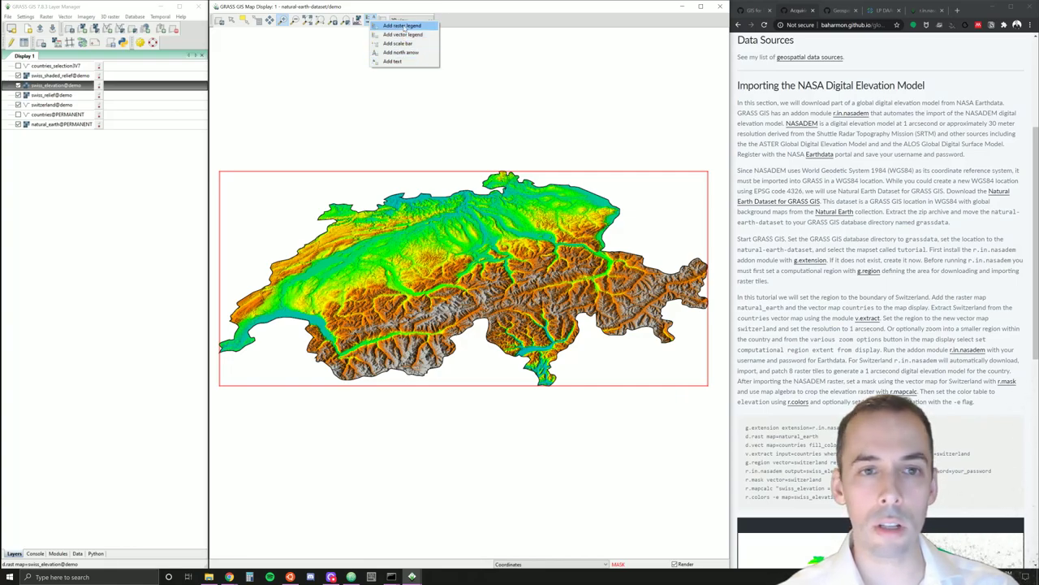
pyautogui.click(403, 27)
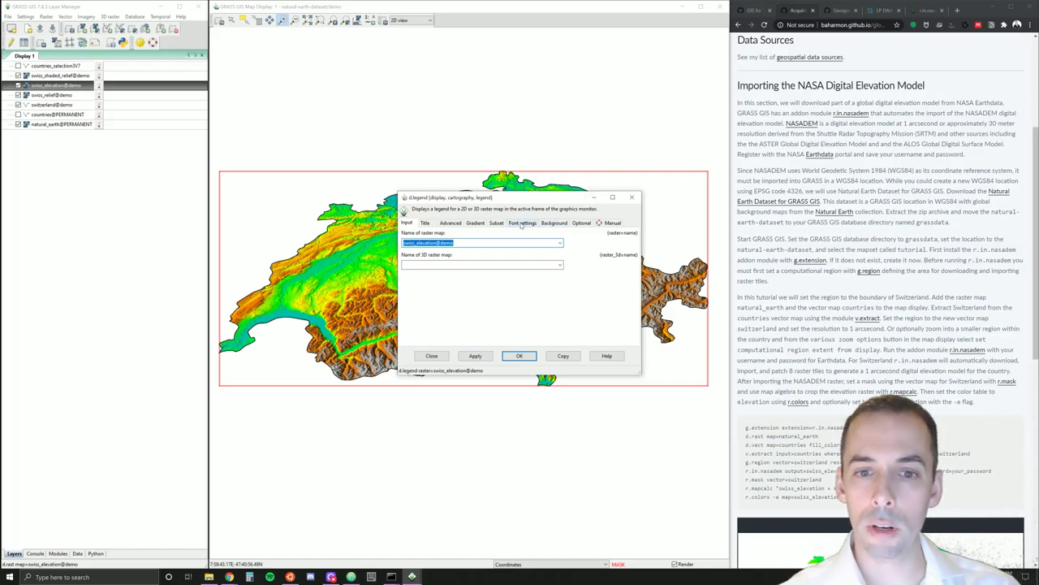
pyautogui.click(522, 223)
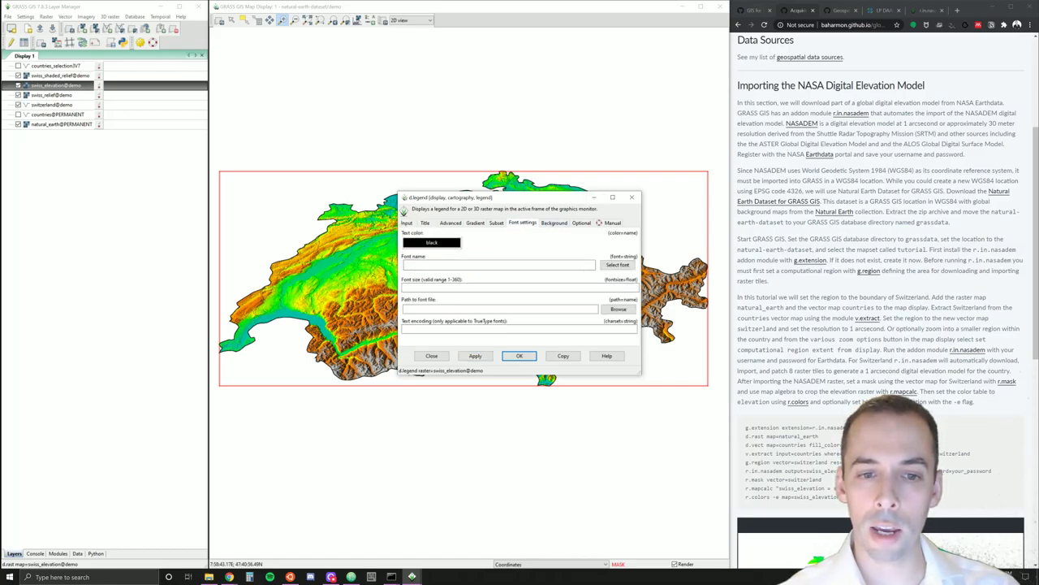
pyautogui.write('Lato-Regular')
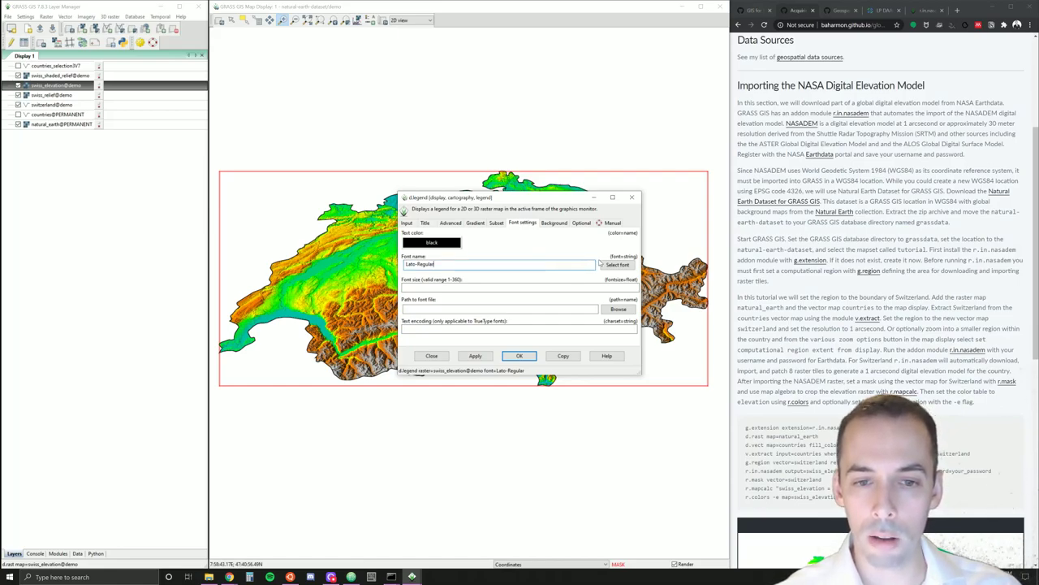
pyautogui.click(526, 287)
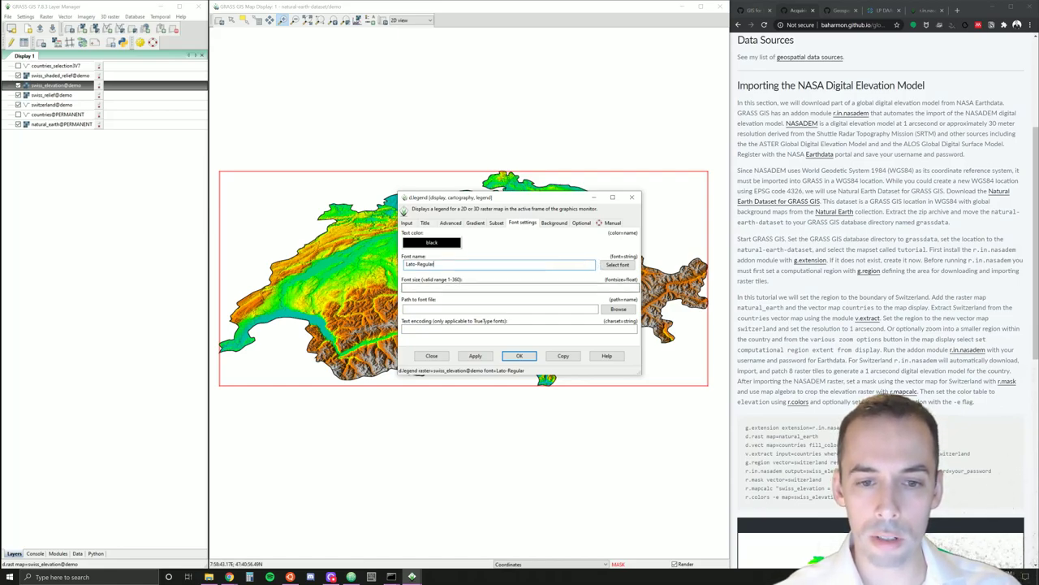
pyautogui.write('12')
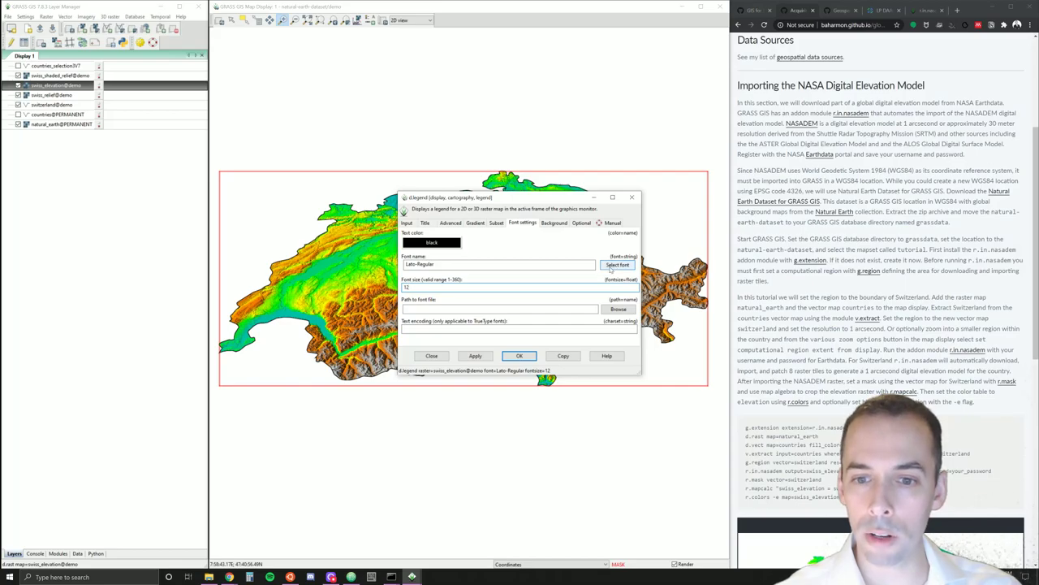
pyautogui.click(475, 355)
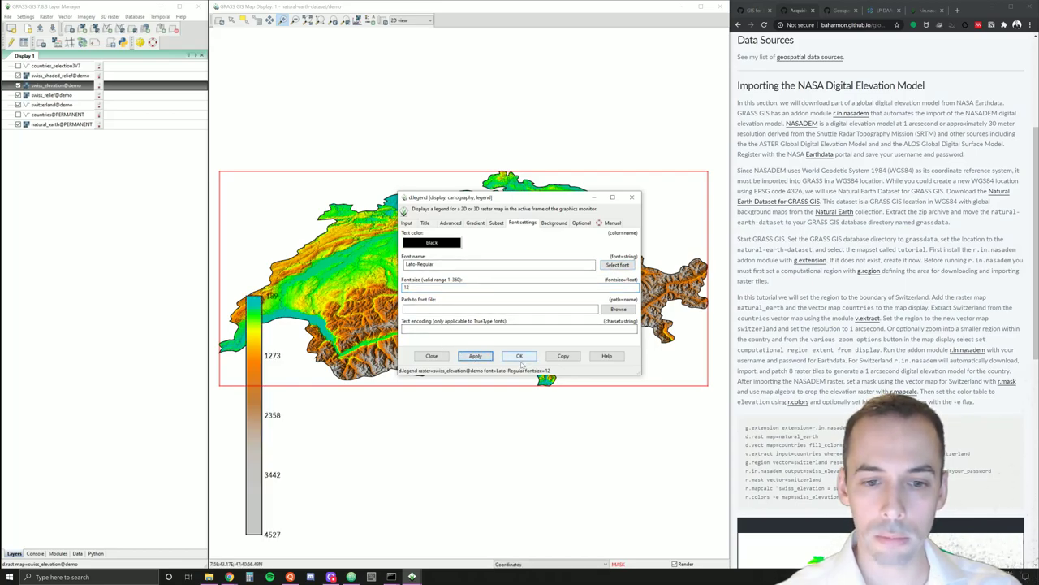
pyautogui.click(520, 357)
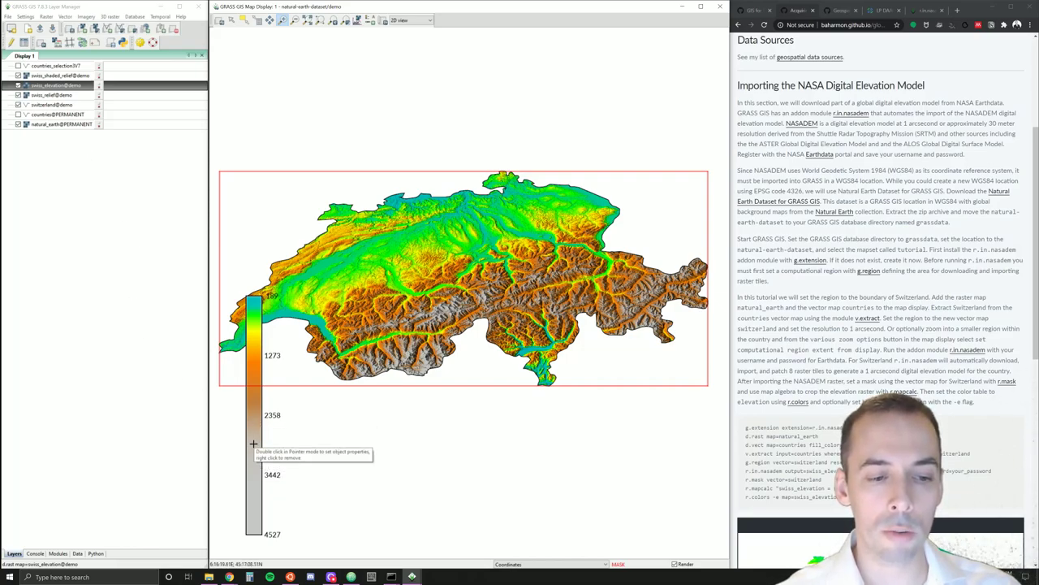
# Resize the elevation legend into a narrow vertical bar below the map's southwest corner
pyautogui.rightClick(254, 444)
pyautogui.click(283, 491)
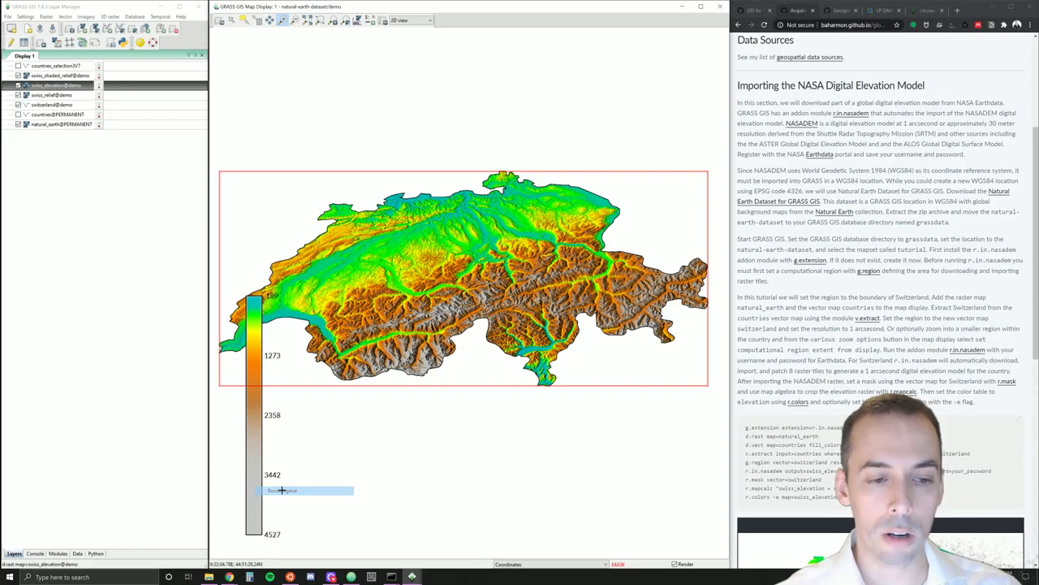
pyautogui.moveTo(224, 396); pyautogui.dragTo(238, 524)
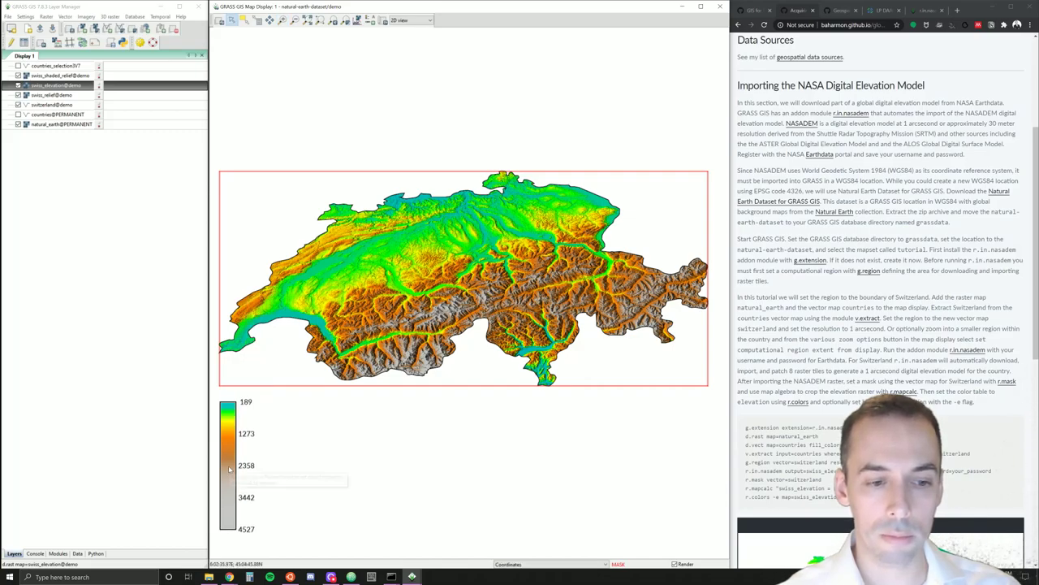
pyautogui.rightClick(230, 469)
pyautogui.click(280, 513)
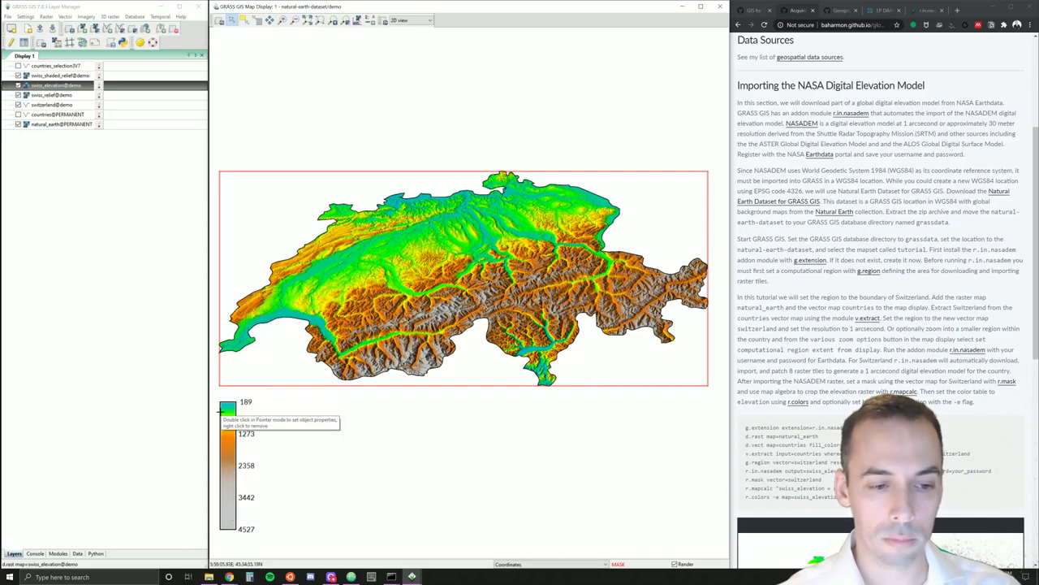
pyautogui.moveTo(221, 400); pyautogui.dragTo(230, 511)
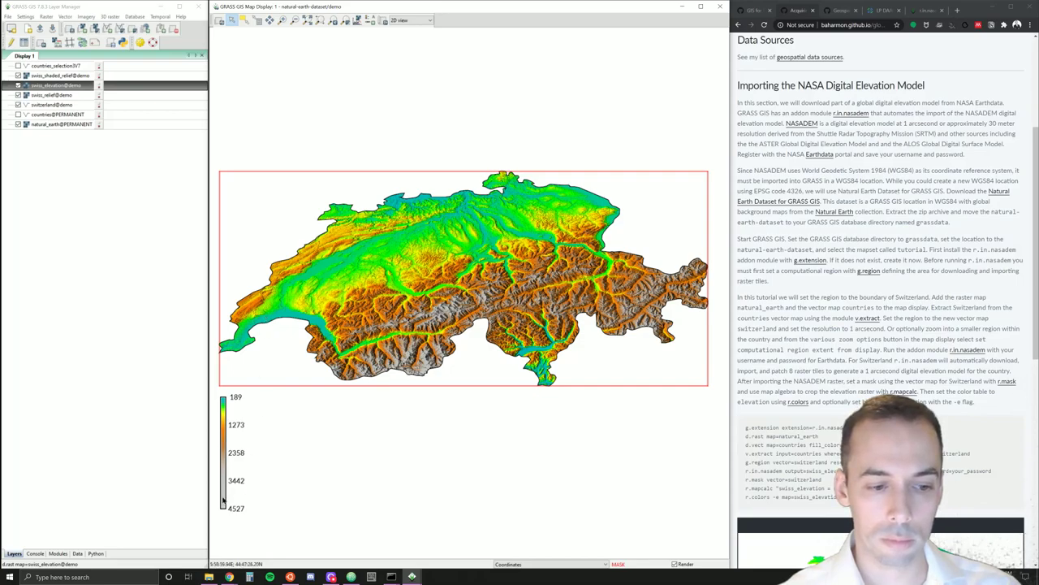
# Resize the legend again to a slightly wider vertical bar set a little lower beneath the map's southwest corner
pyautogui.rightClick(224, 501)
pyautogui.click(276, 541)
pyautogui.moveTo(223, 512); pyautogui.dragTo(229, 412)
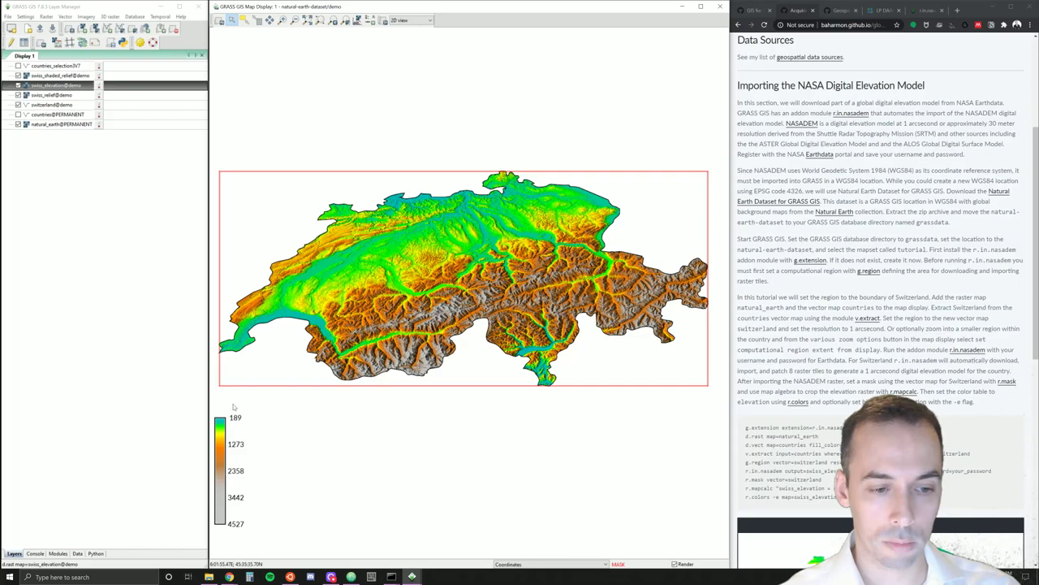